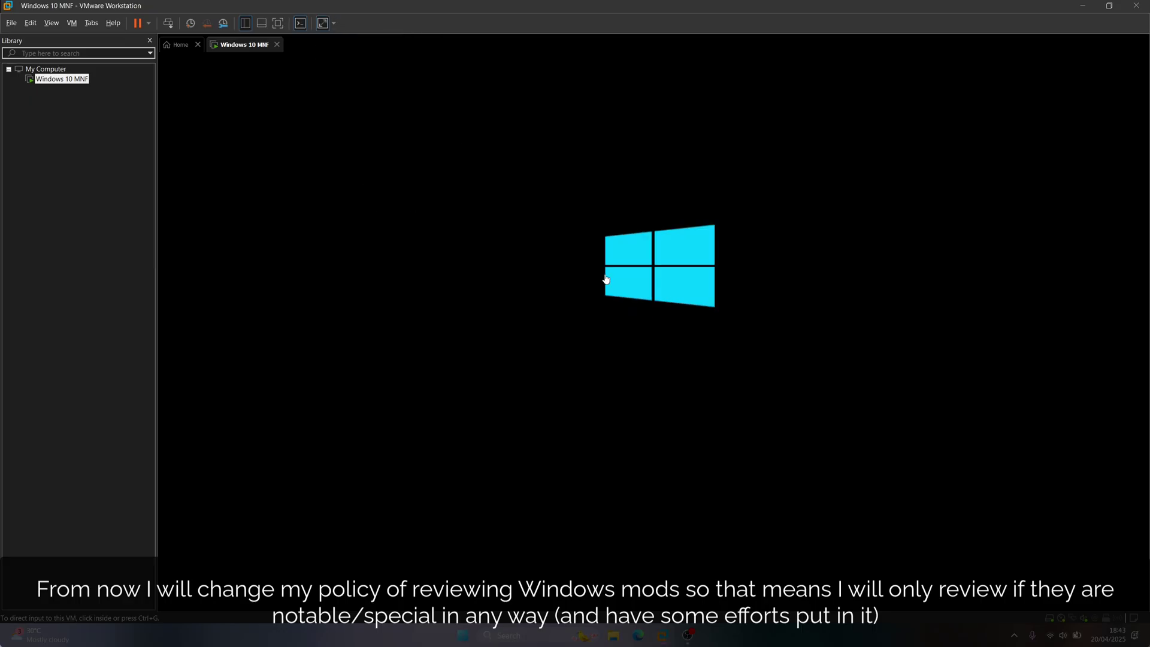
Step: Switch the virtual machine to full screen and open a command prompt over Windows Setup to check its version number
key(ctrl+alt+Return)
click(164, 8)
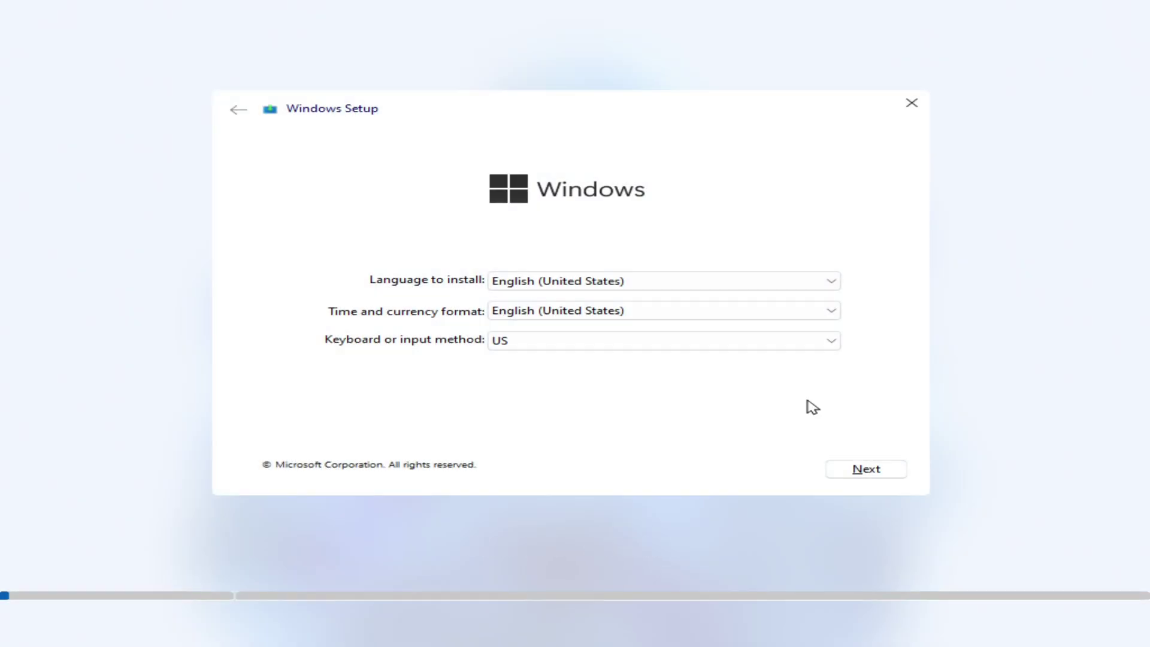
key(shift+F10)
drag(289, 77, 398, 75)
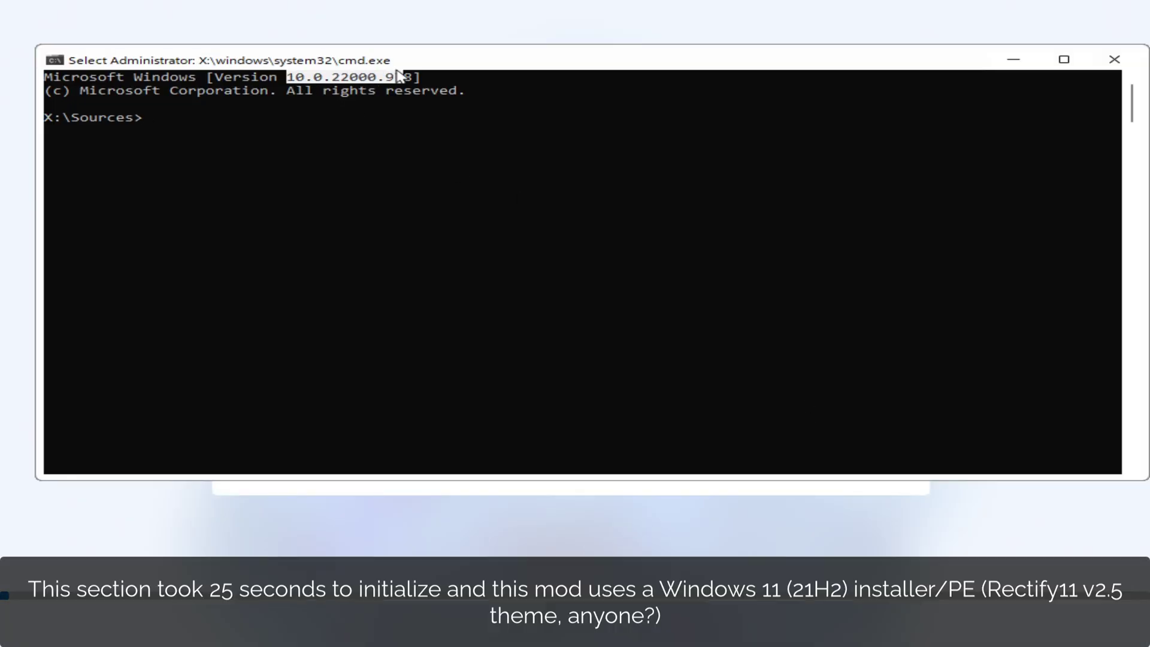
Step: Launch Task Manager with taskmgr, close the command prompt, and view the setup environment's performance figures
text(taskmgr)
key(Return)
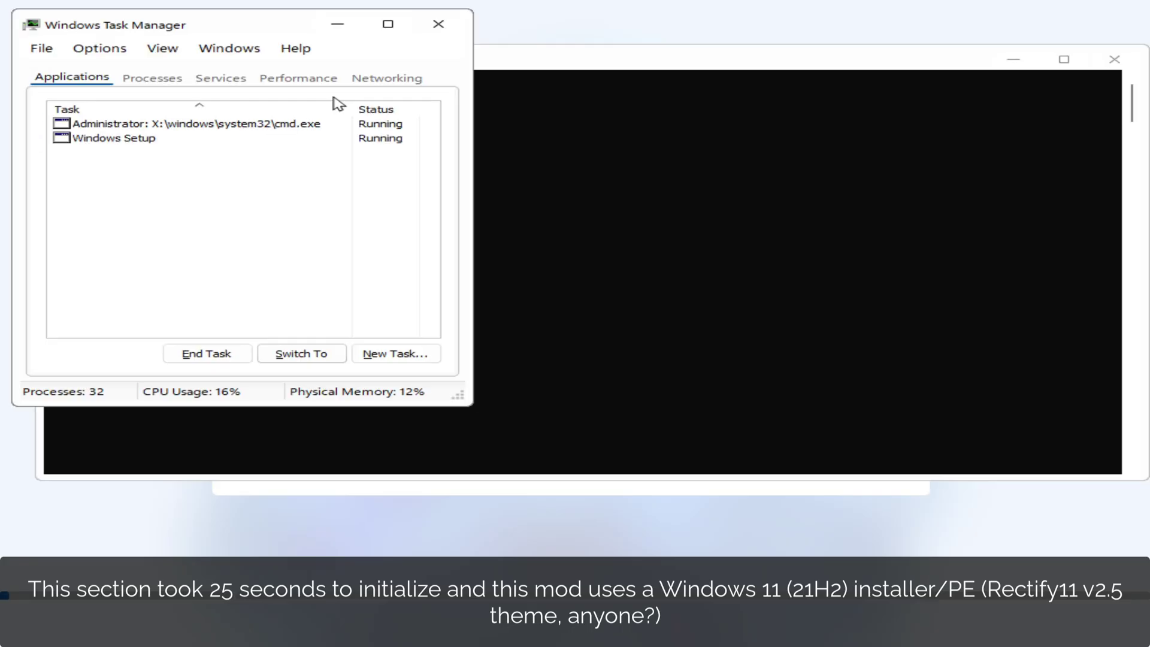
click(1114, 58)
drag(324, 35, 929, 169)
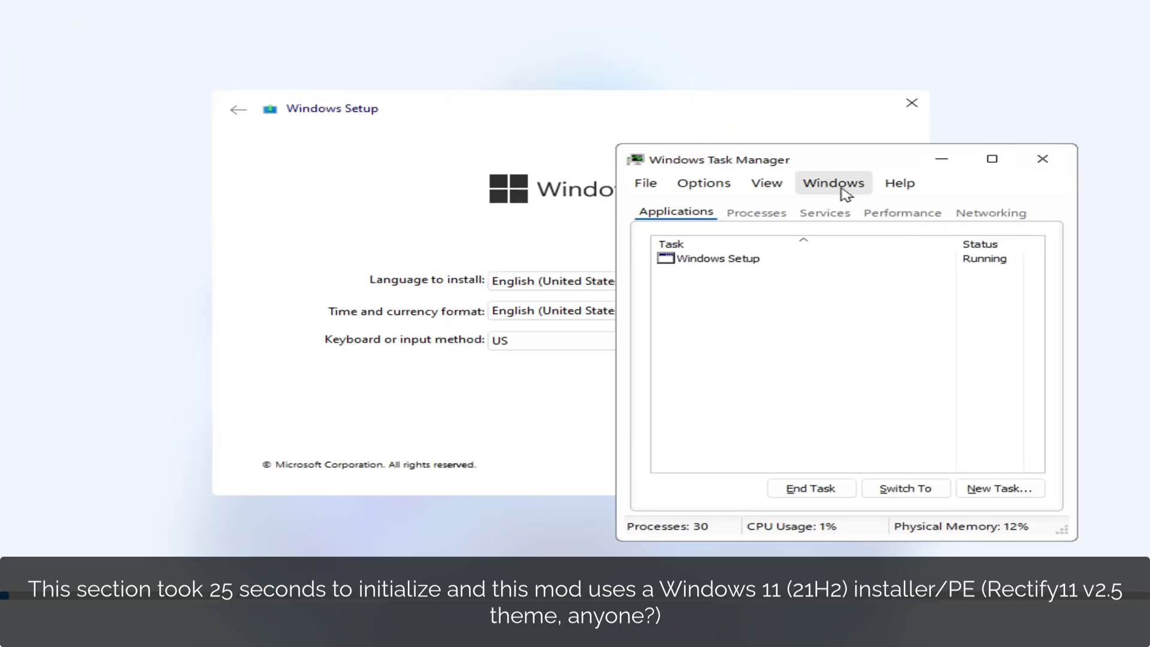
click(861, 213)
click(766, 183)
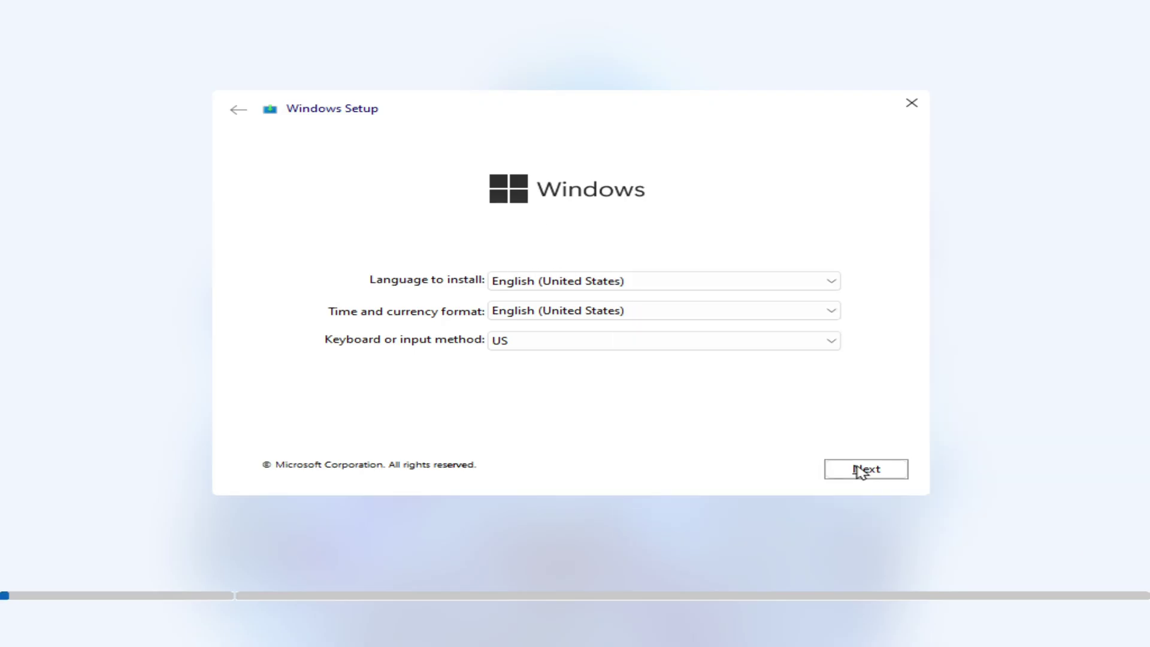
Step: Start the Windows installation with the default language and keyboard settings, accepting the license terms, and close Task Manager
click(861, 471)
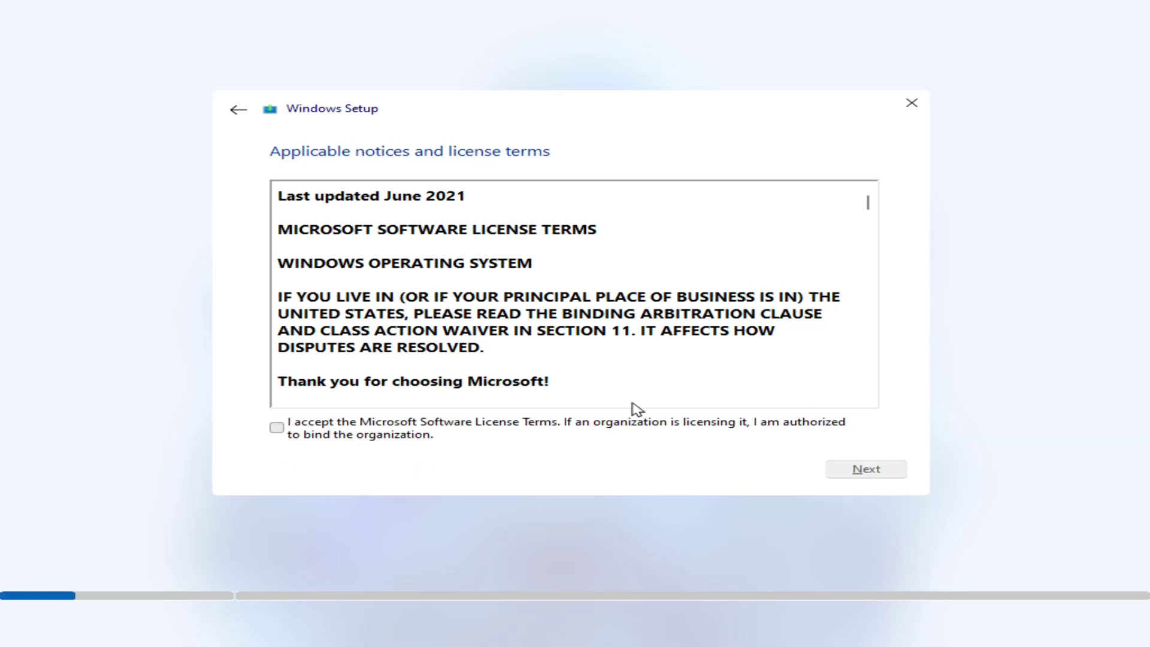
click(399, 439)
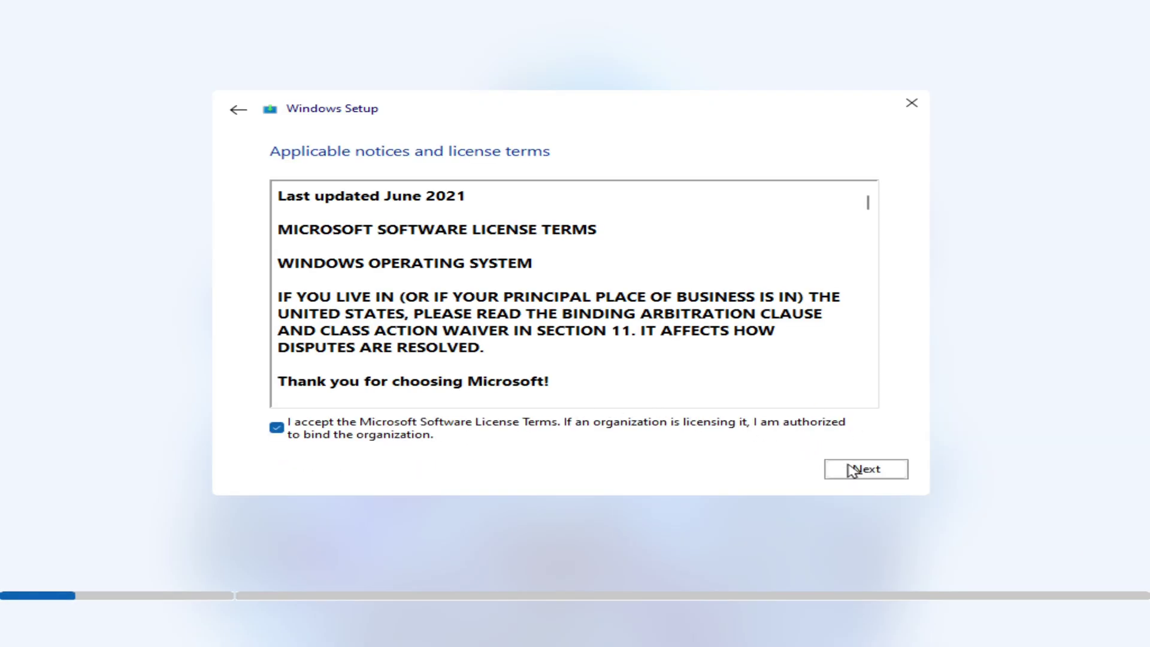
click(867, 469)
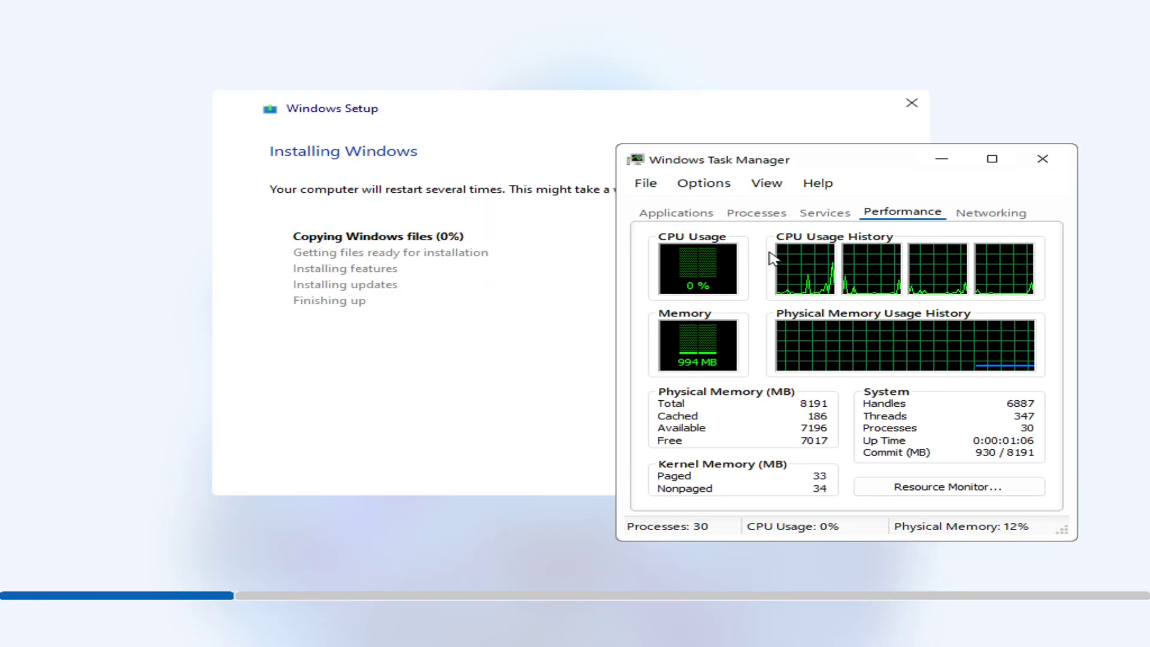
drag(817, 172, 823, 259)
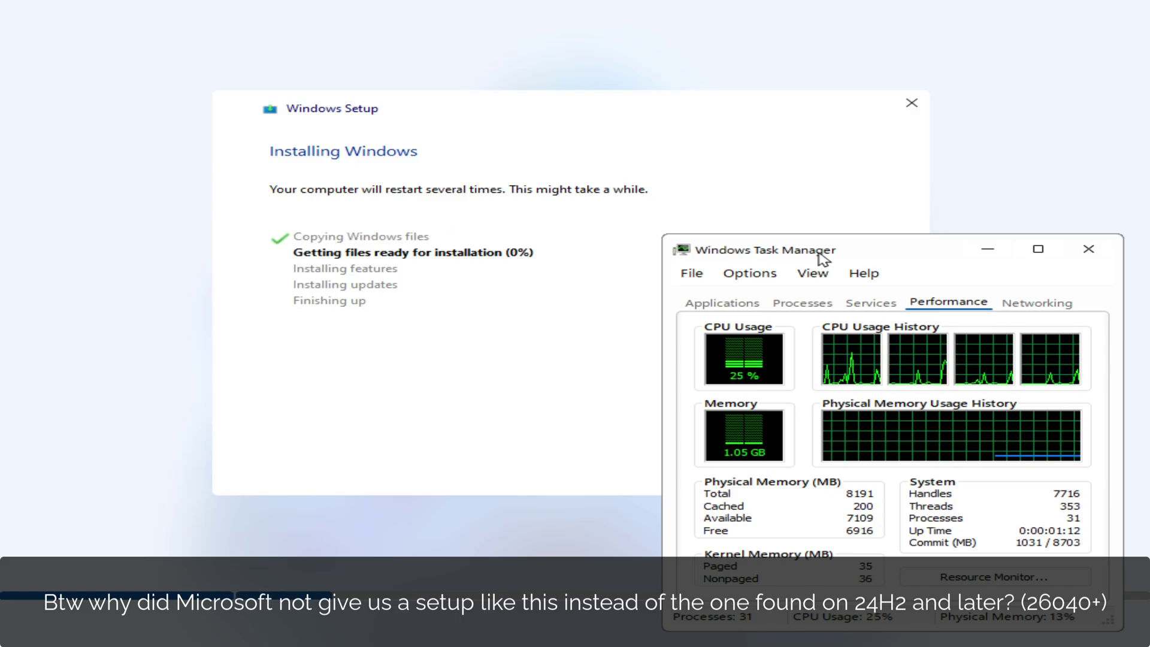
key(alt+F4)
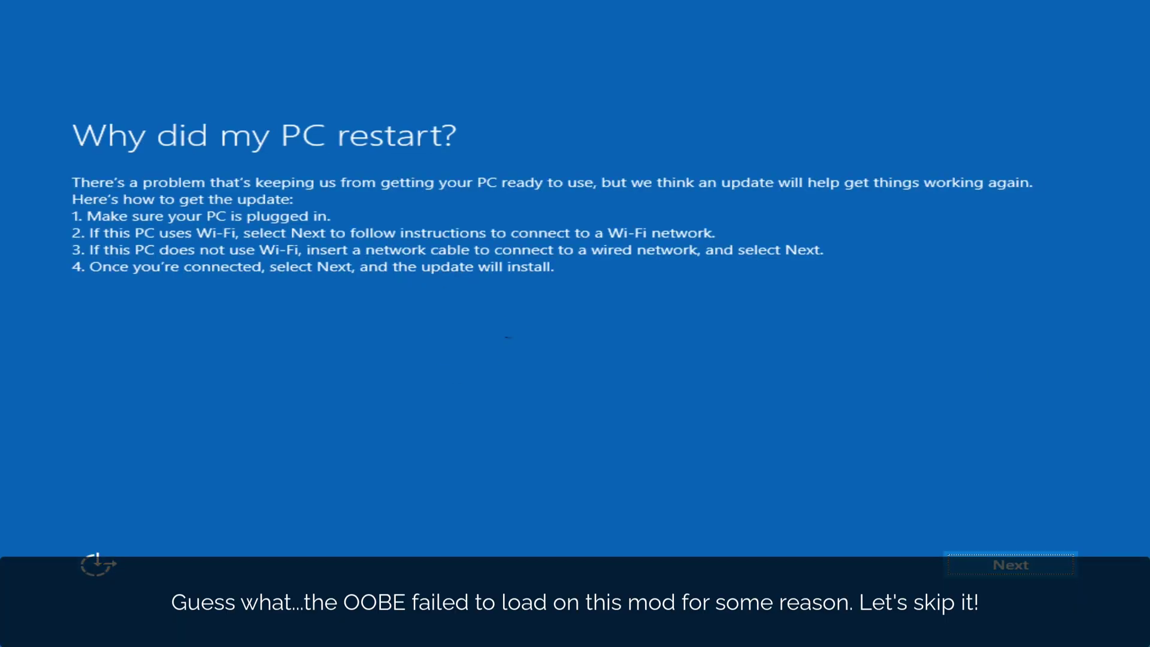
Step: Open a command prompt over the restart error screen and run winver to check the Windows version
key(shift+F10)
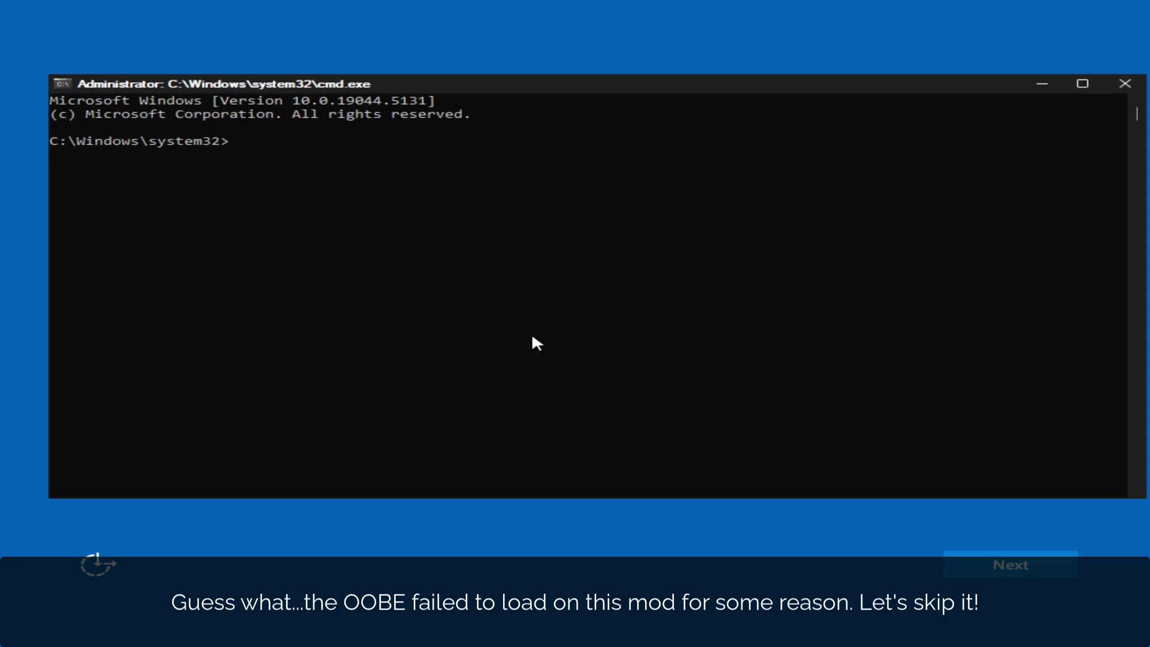
text(winver)
key(Return)
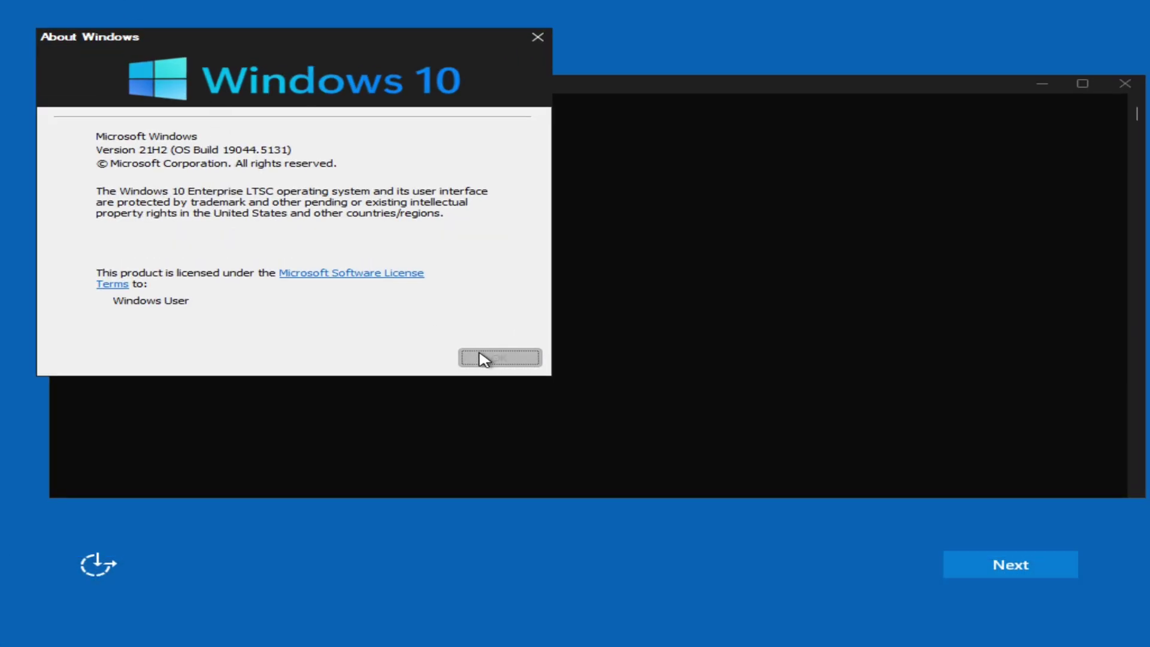
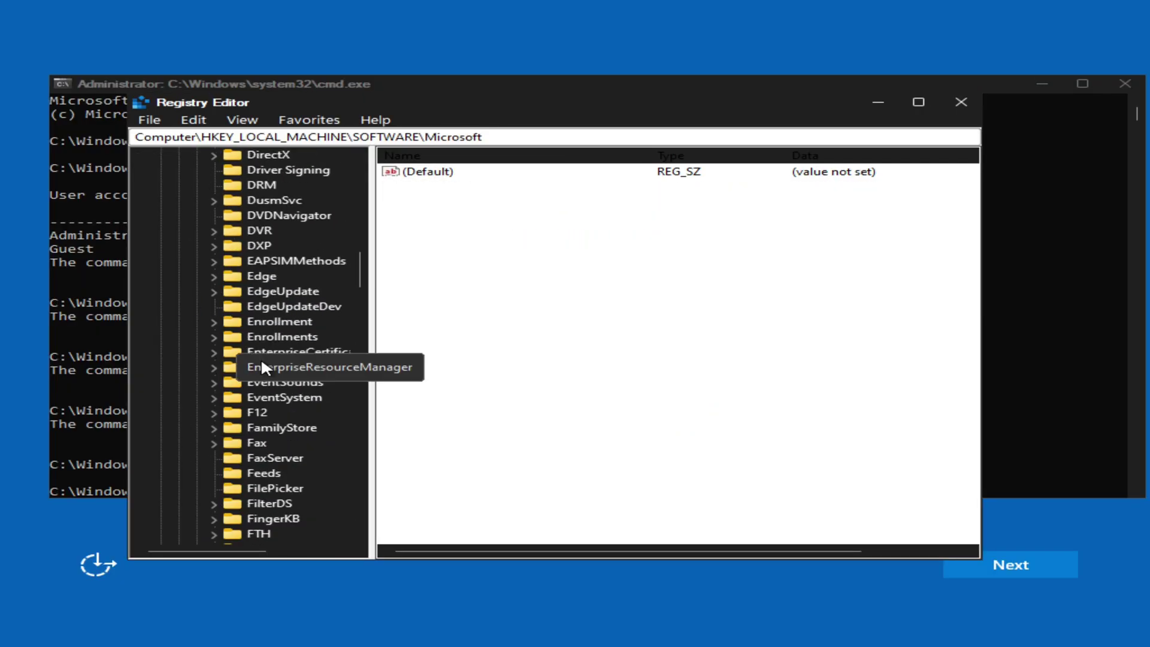
Step: Expand the Windows key under HKEY_LOCAL_MACHINE\SOFTWARE\Microsoft in the registry
scroll(366, 344, down, 4)
scroll(258, 371, down, 15)
scroll(246, 379, down, 4)
double_click(283, 436)
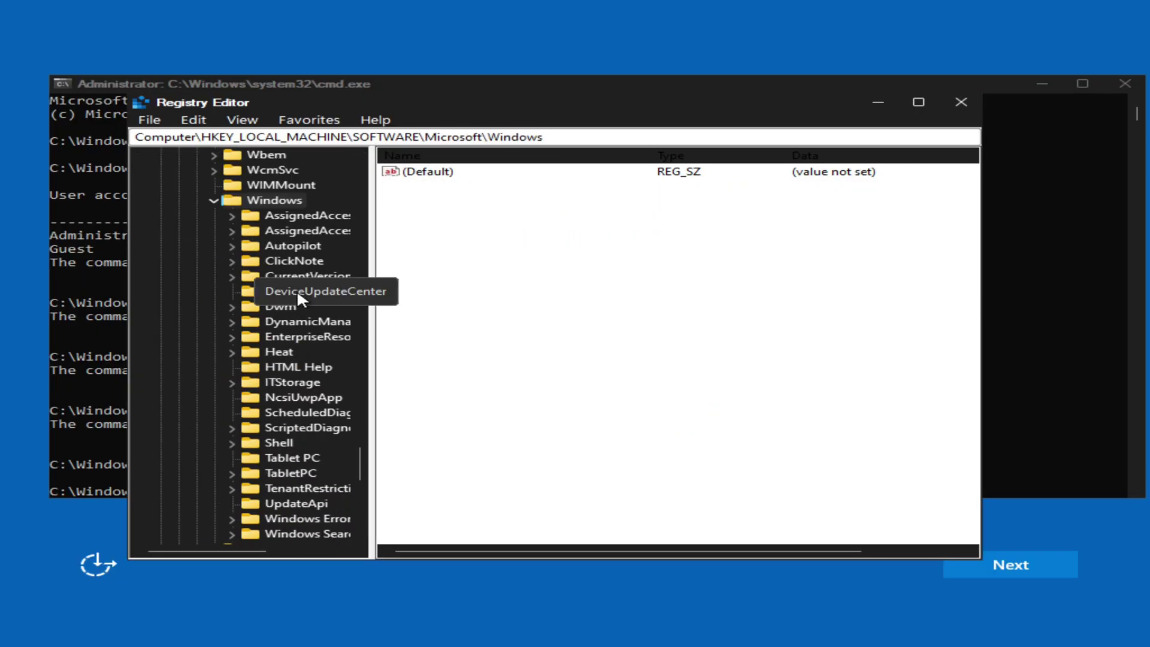
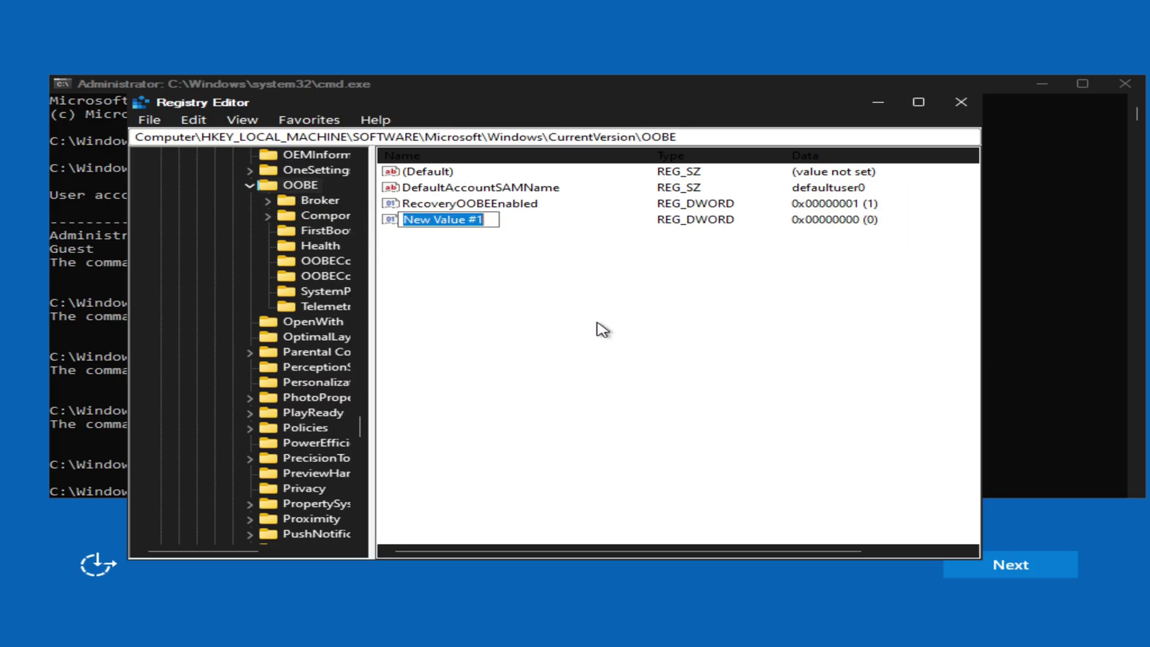
Step: Name the new DWORD in the CurrentVersion\OOBE key SkipMachineOOBE and set its value to 1
text(SkipMachineOOBE)
key(Return)
key(Return)
text(1)
key(Return)
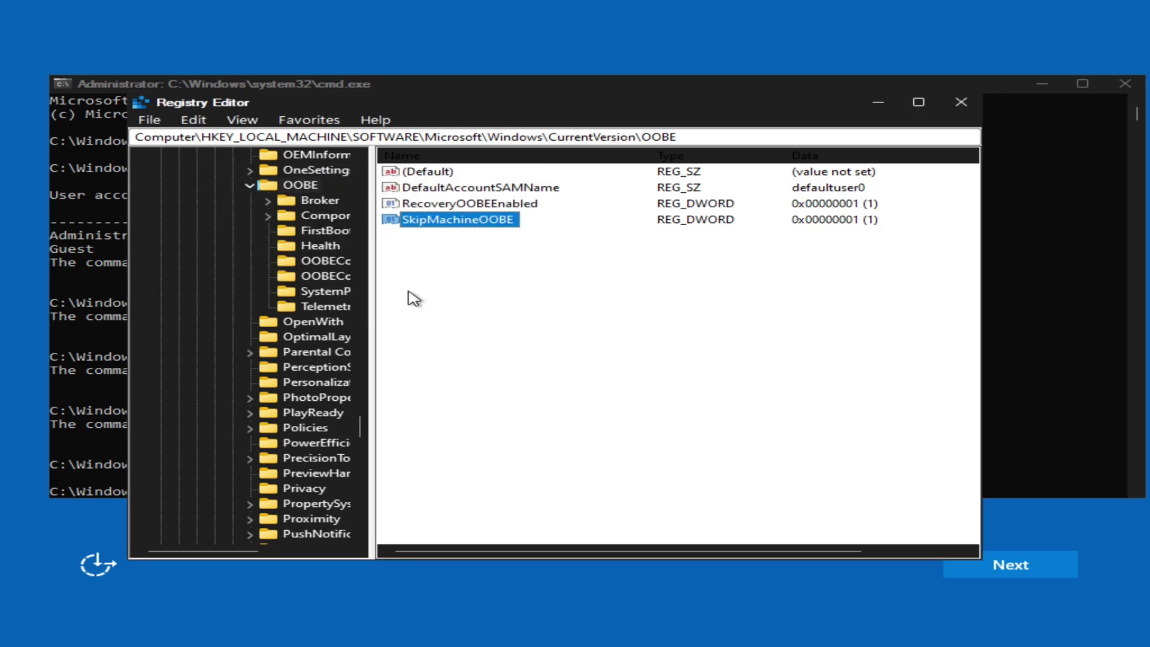
Step: Collapse the OOBE key and select the Setup key under Windows\CurrentVersion
click(314, 276)
key(Left)
key(Left)
key(Down)
key(Down)
key(Down)
key(Down)
key(Down)
key(Down)
key(Down)
key(Down)
key(Down)
key(Down)
key(Down)
key(Down)
key(Down)
key(Down)
key(Down)
key(Down)
key(Down)
key(Down)
key(Down)
key(Down)
key(Down)
key(Down)
key(Down)
key(Down)
key(Down)
key(Down)
key(Down)
key(Down)
key(Down)
key(Down)
key(Down)
key(Down)
key(Down)
key(Down)
key(Down)
key(Down)
key(Up)
key(Up)
key(Up)
key(Up)
key(Up)
key(Up)
key(Up)
key(Up)
key(Up)
key(Up)
key(Up)
key(Up)
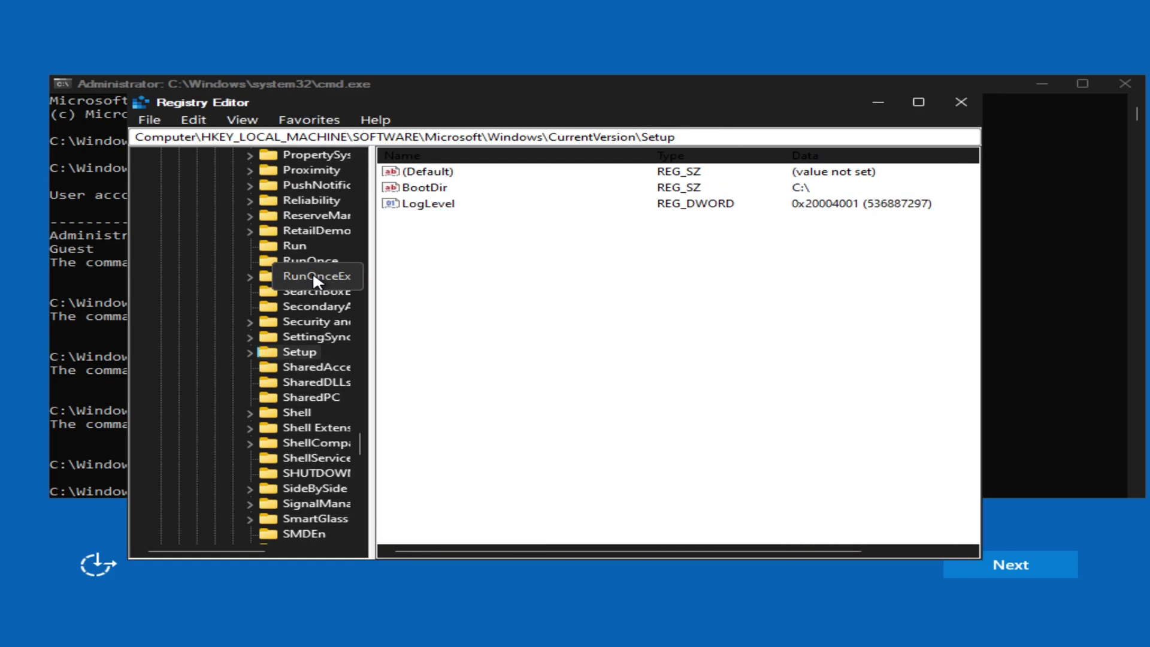
Step: Set the ImageState string in the Setup\State key to IMAGE_STATE_COMPLETE
key(Right)
key(Down)
key(Down)
key(Down)
key(Down)
key(Down)
key(Down)
key(Down)
double_click(423, 189)
click(435, 251)
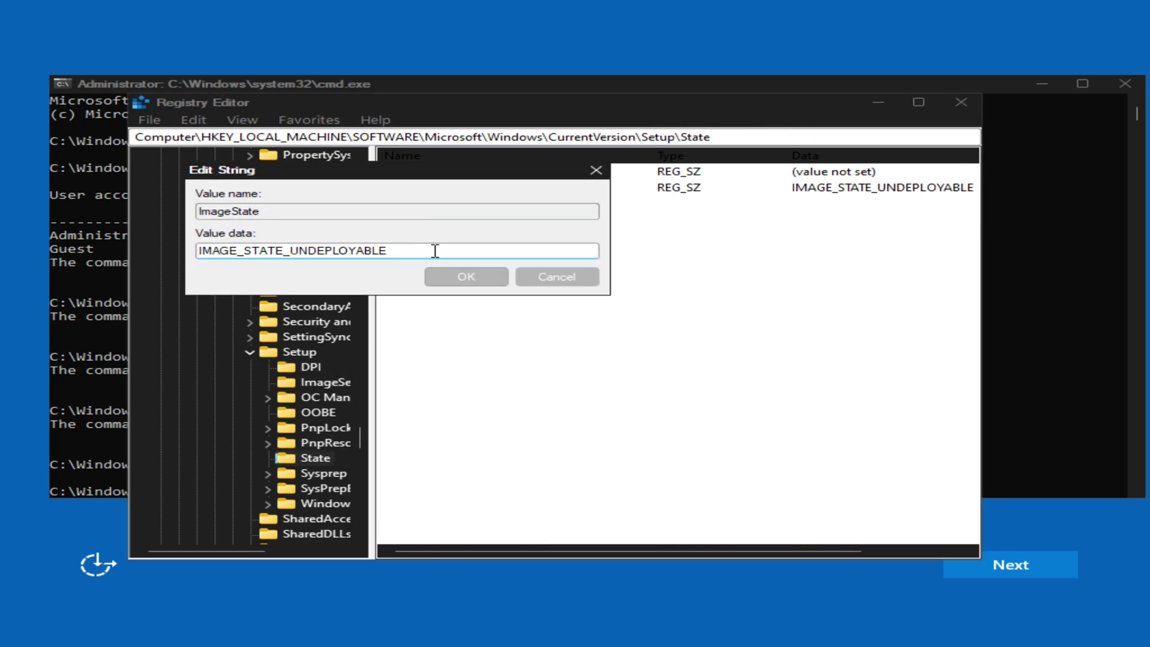
text(COMPLETE)
key(Return)
Step: Select the OOBE key under CurrentVersion\Setup
key(Up)
key(Up)
key(Up)
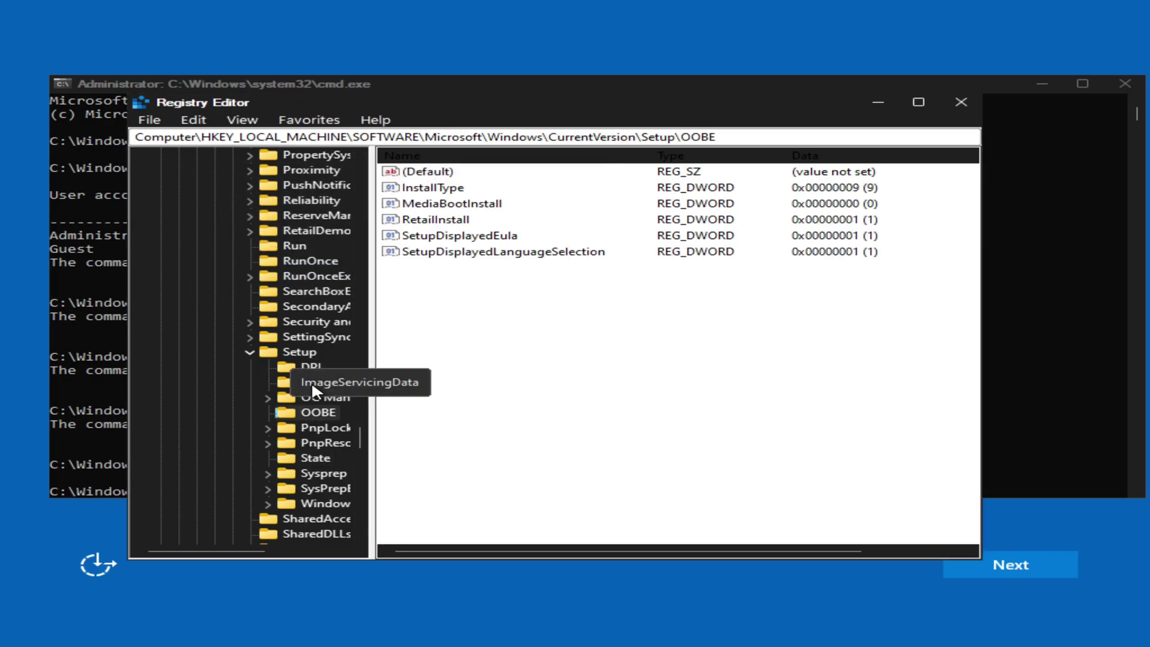
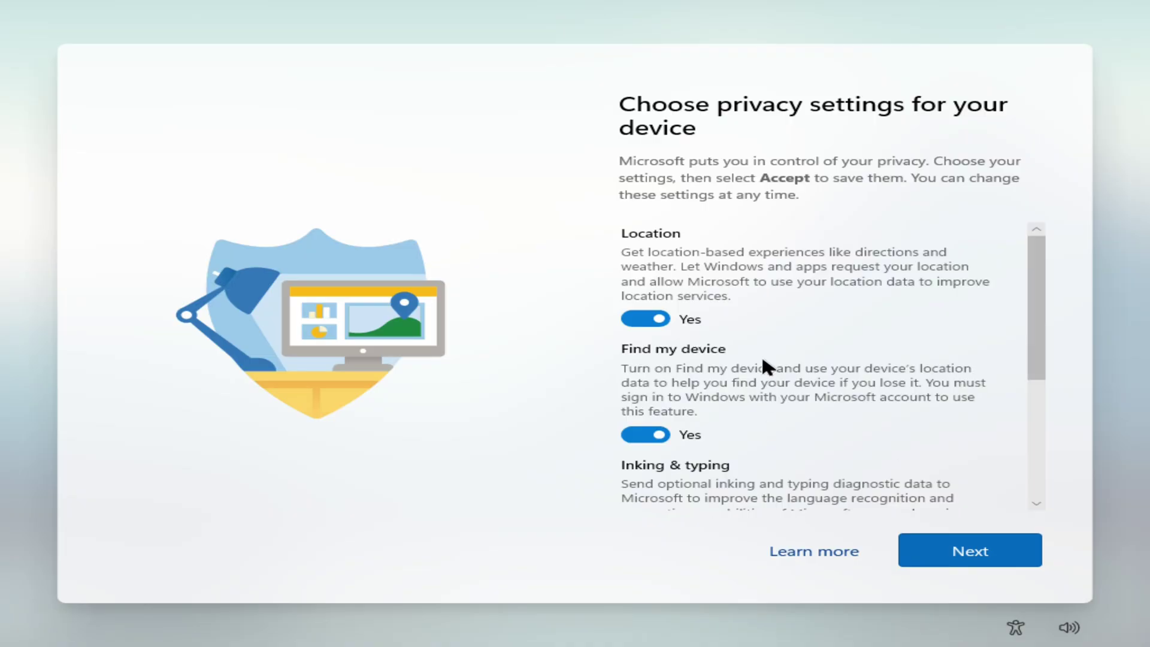
Step: Turn off Location, Find my device, Inking & typing and Tailored experiences, and continue past the privacy settings
click(646, 319)
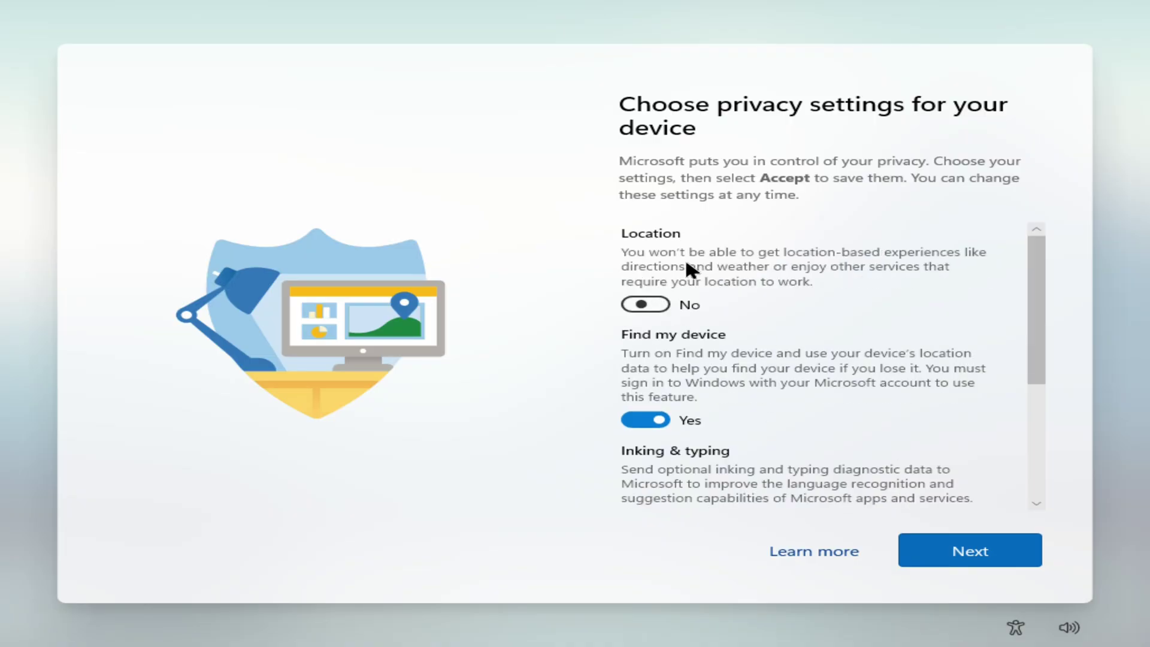
click(679, 375)
scroll(680, 375, down, 2)
click(680, 311)
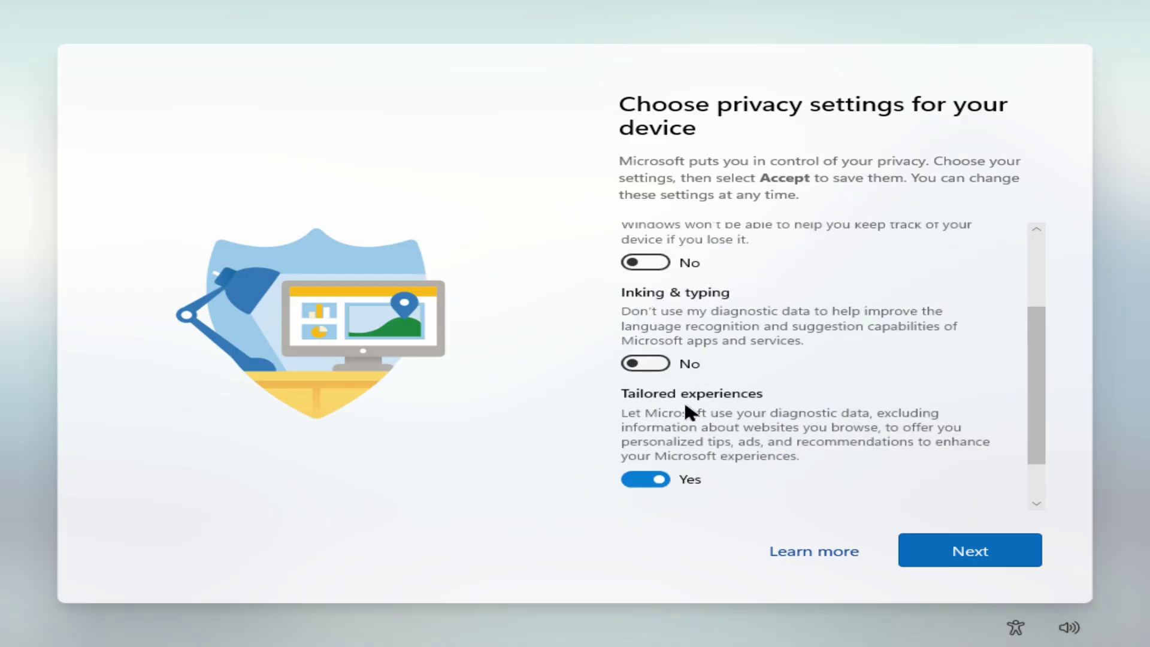
click(801, 454)
scroll(828, 427, down, 2)
click(945, 548)
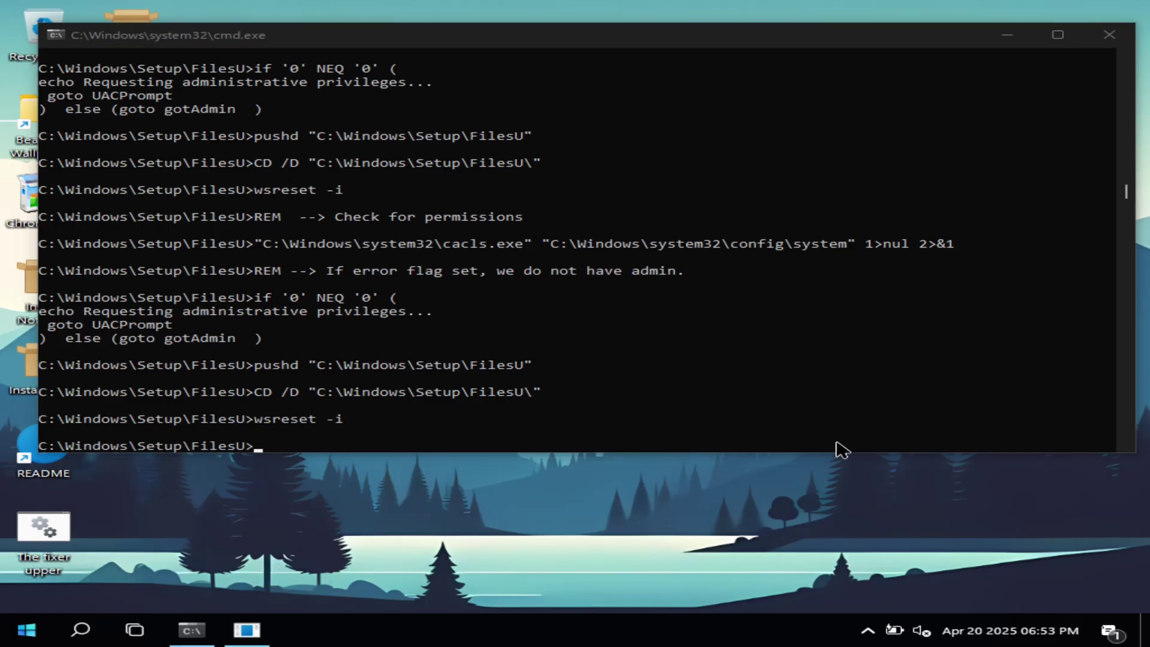
Step: Close the wsreset command window and try to interrupt the compression of files in c:\windows
click(1103, 44)
click(432, 175)
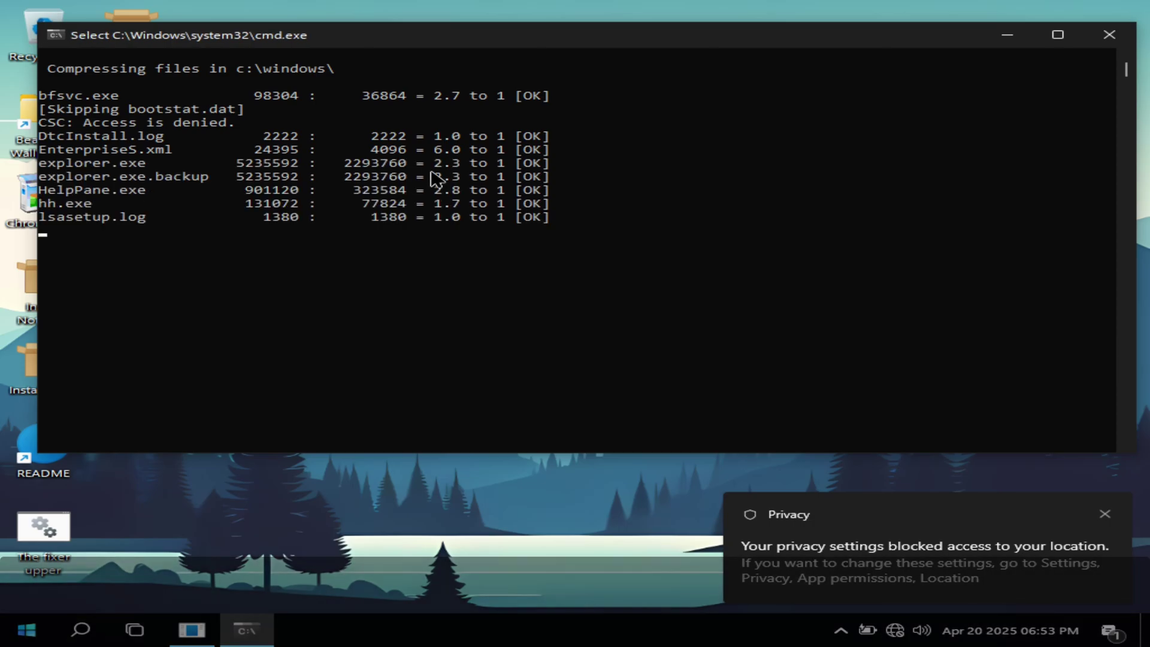
key(ctrl+c)
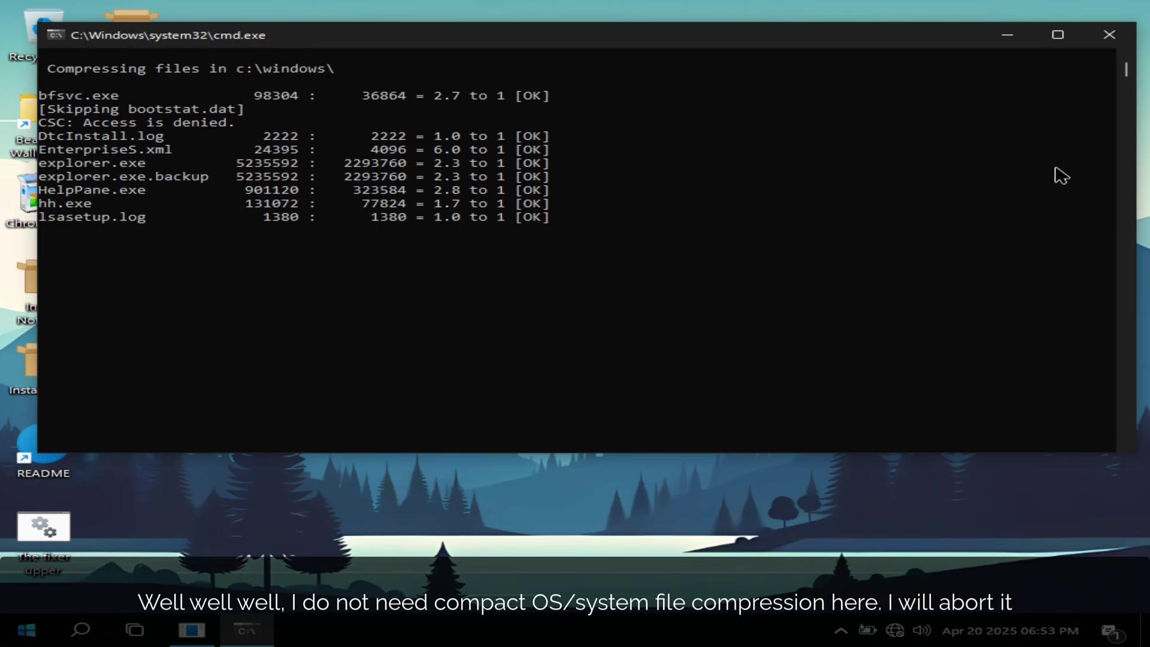
Step: Open Task Manager in its detailed view, sort the processes by CPU, and show the performance graphs
key(ctrl+shift+Escape)
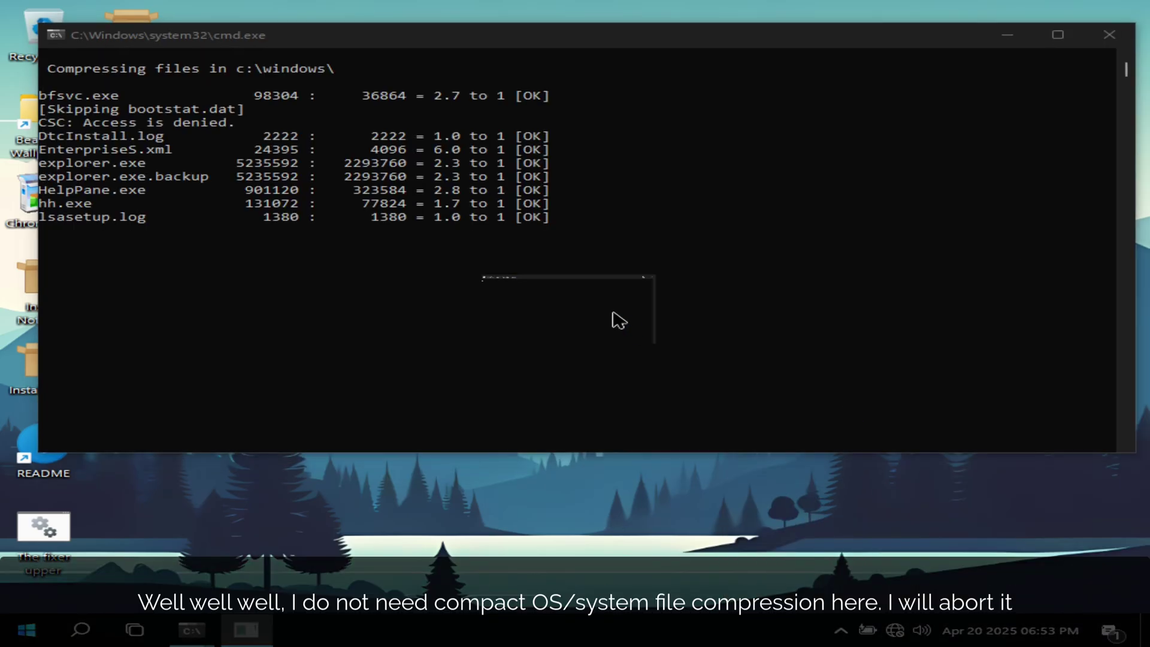
click(294, 435)
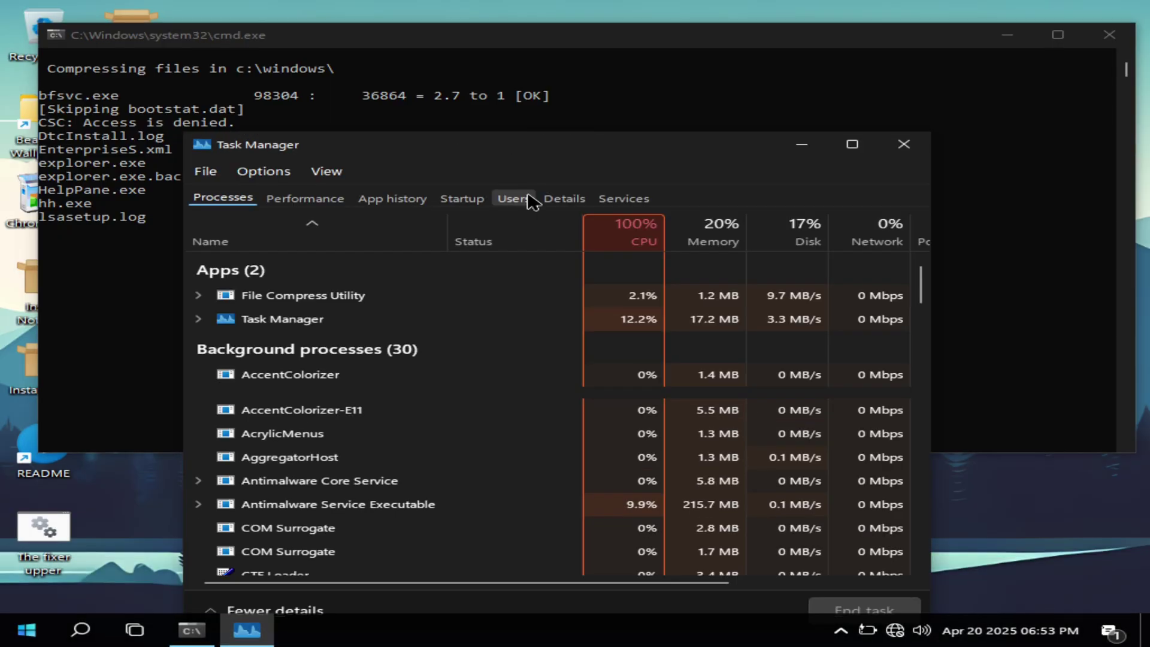
click(629, 231)
click(305, 199)
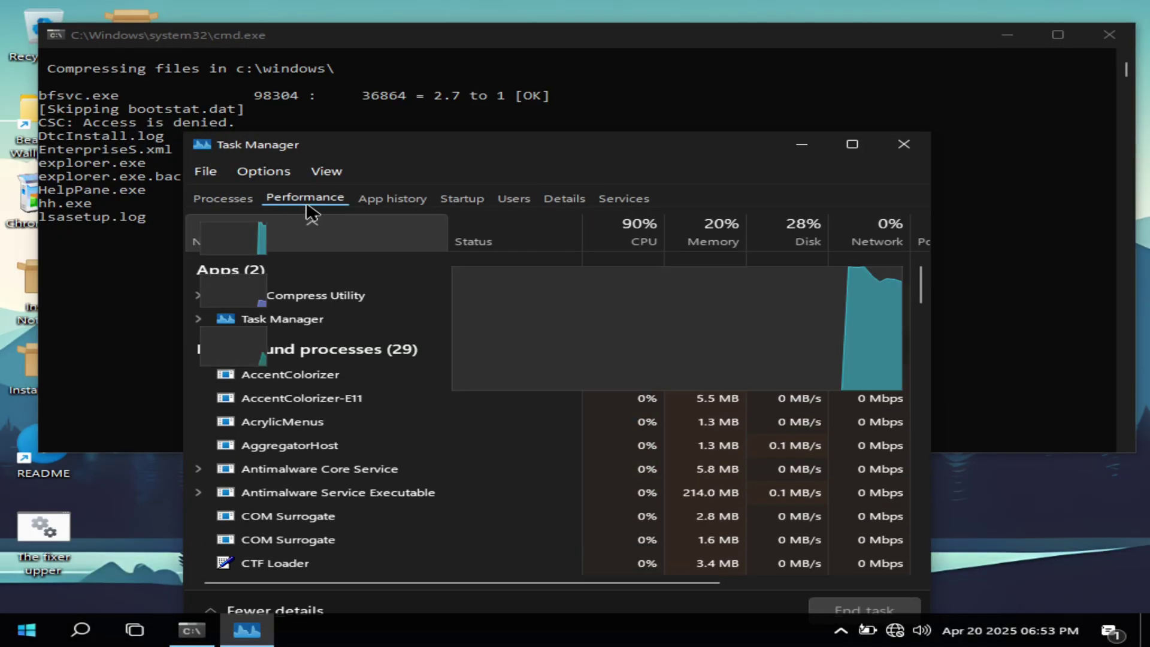
Step: Minimize Task Manager and close the file compression command window
click(792, 145)
drag(971, 43, 950, 124)
click(1084, 115)
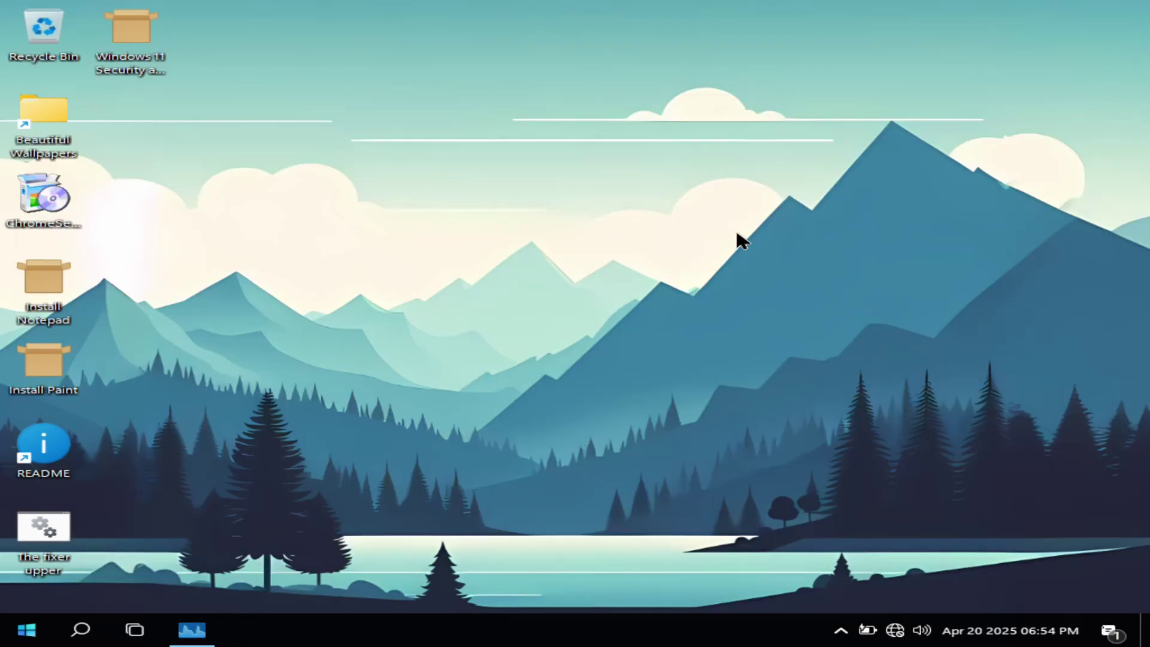
Step: Bring Task Manager back to check CPU performance with the compression stopped, and close it
key(ctrl+shift+Escape)
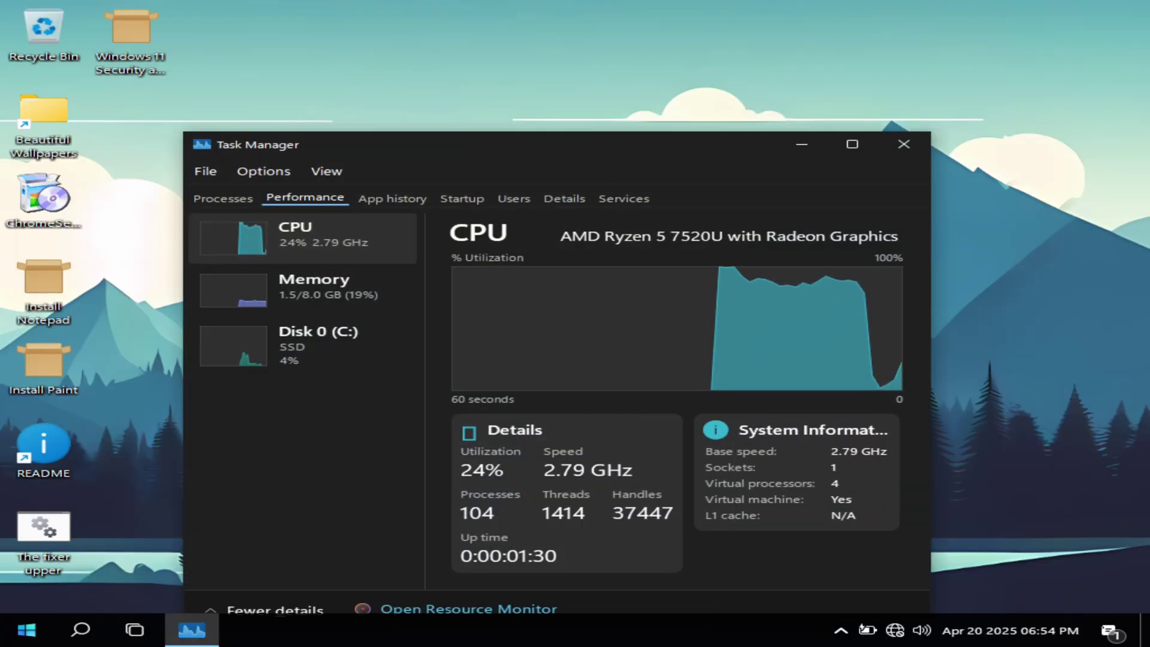
drag(599, 138, 633, 120)
key(alt+F4)
Step: Launch the VMware Tools installer from DVD Drive (D:) and proceed with the Typical setup type
double_click(72, 48)
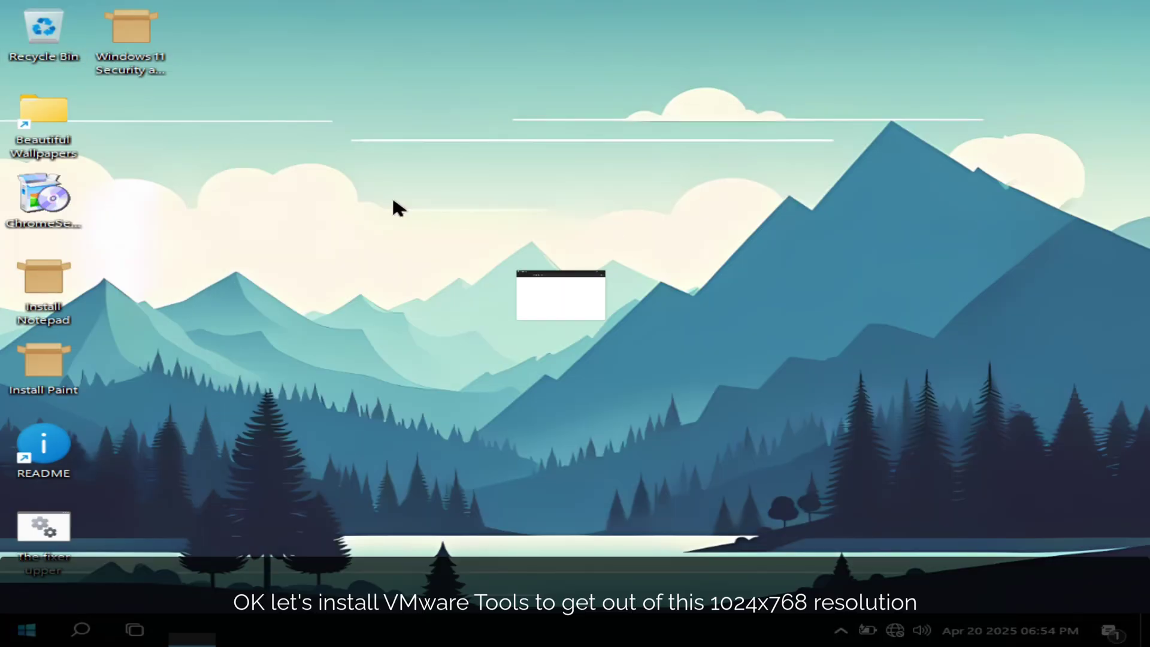
click(264, 333)
click(683, 414)
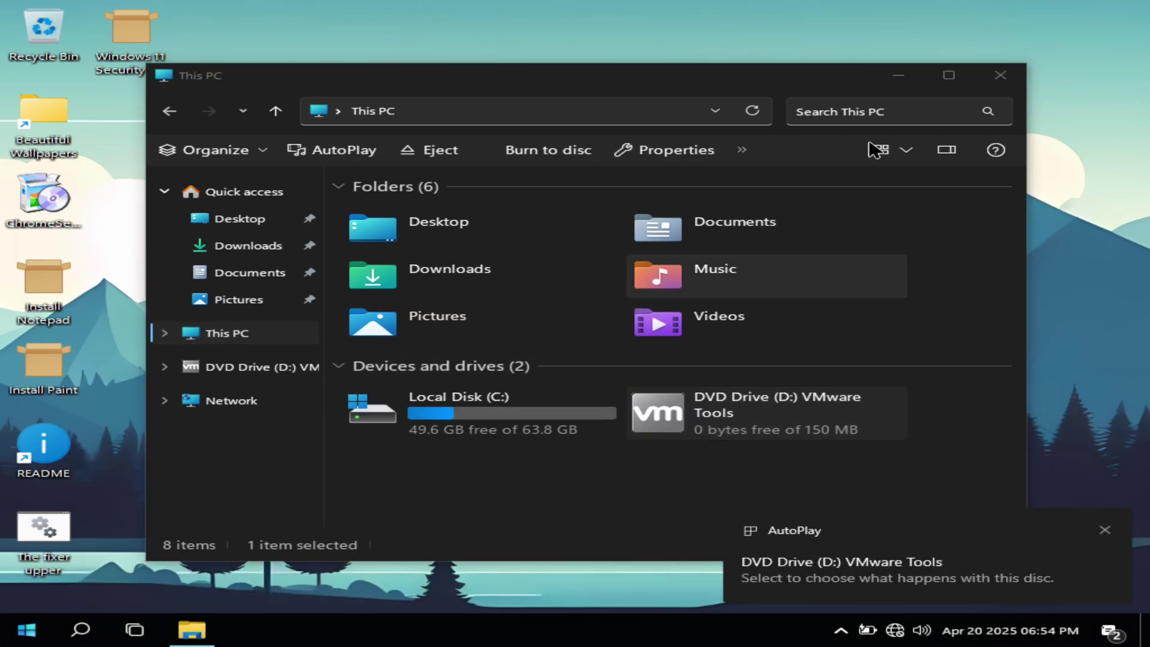
click(999, 77)
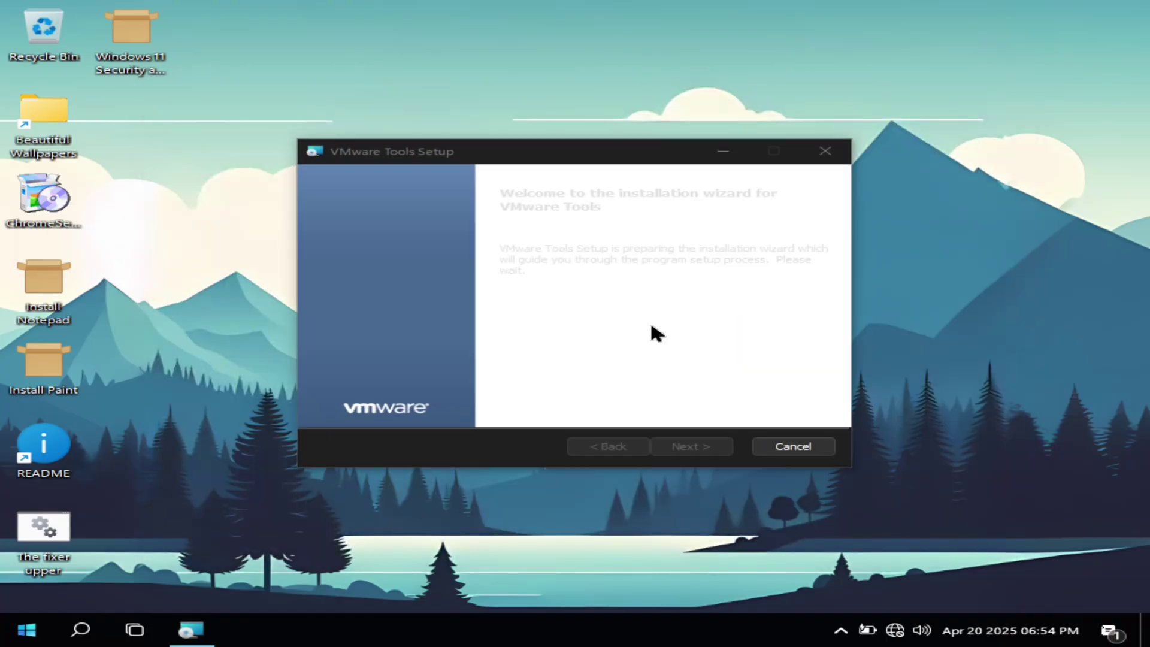
click(683, 447)
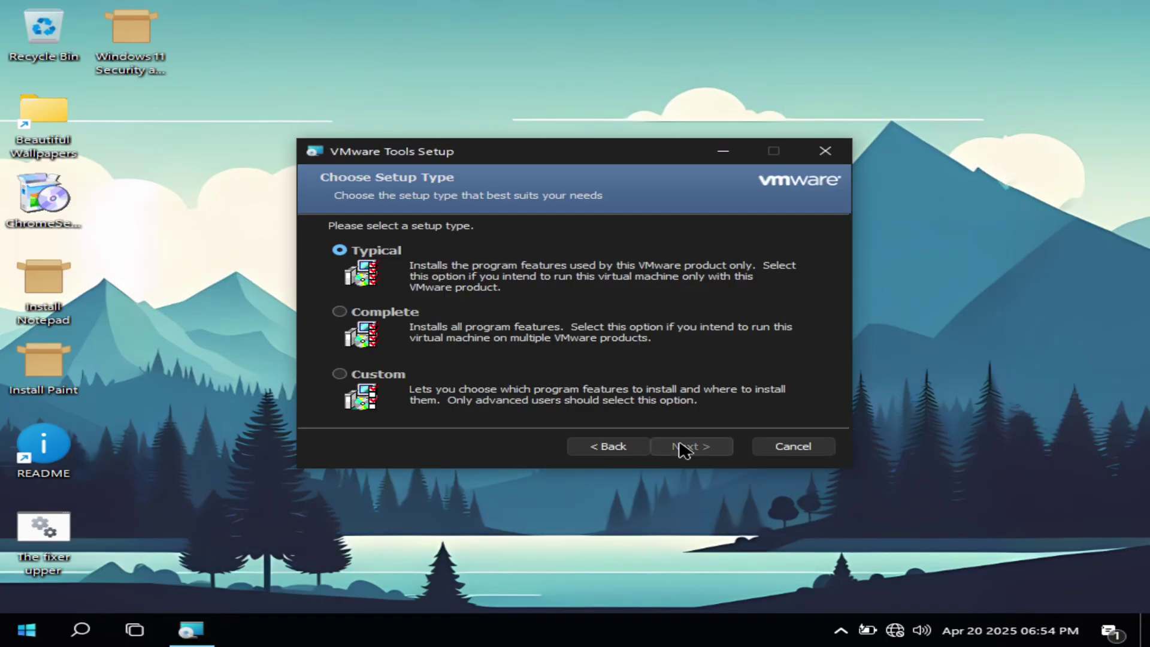
click(684, 448)
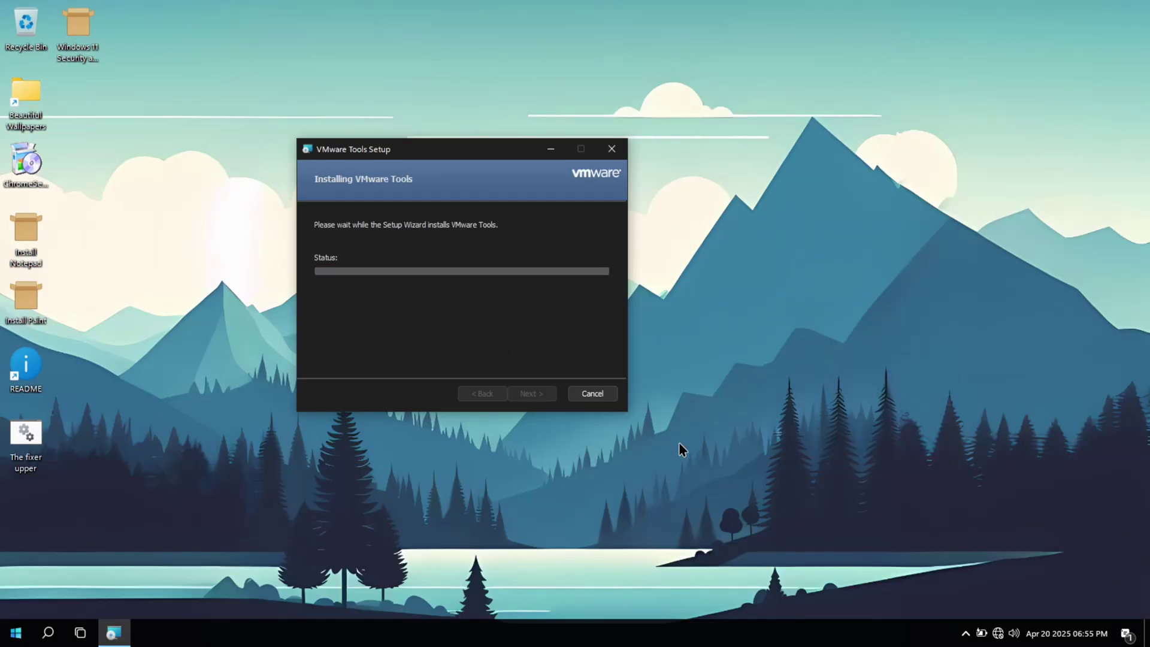
Step: Finish the VMware Tools setup wizard with a system restart, after setting the display resolution to 2560 × 1440
click(540, 392)
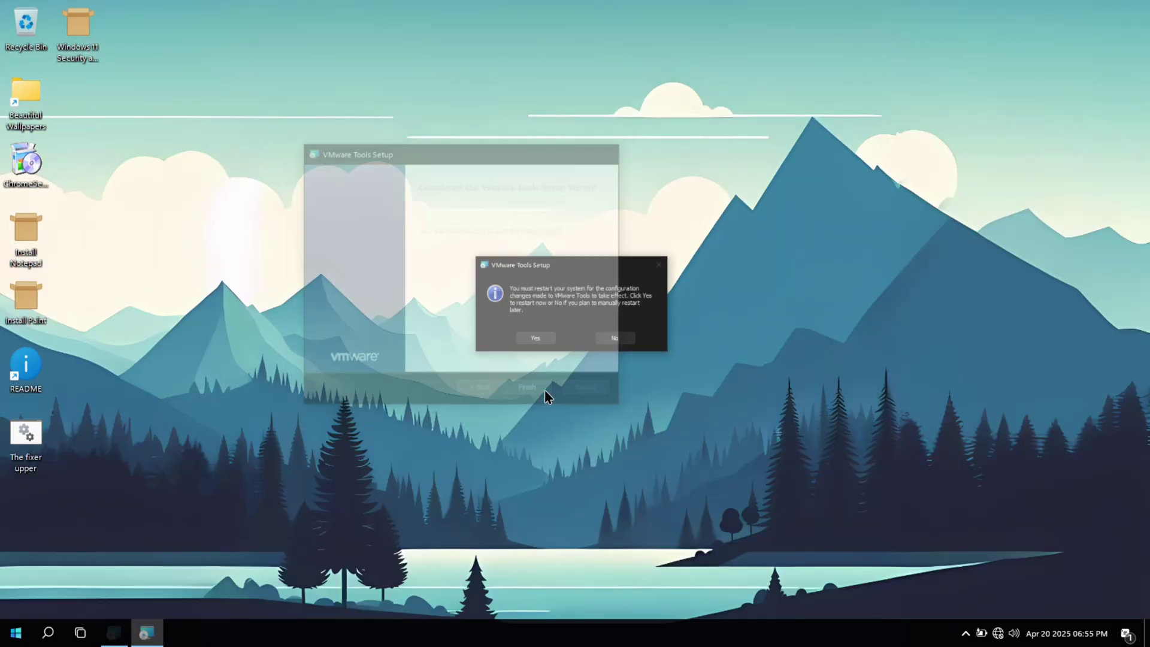
right_click(545, 392)
click(480, 507)
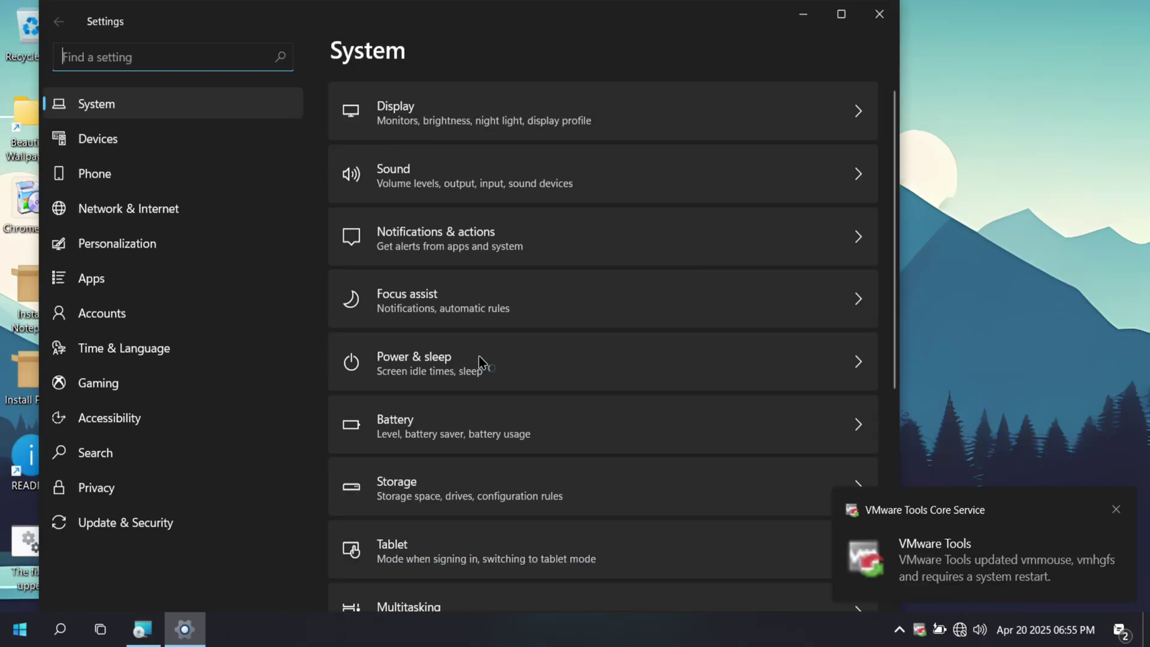
click(579, 133)
click(479, 436)
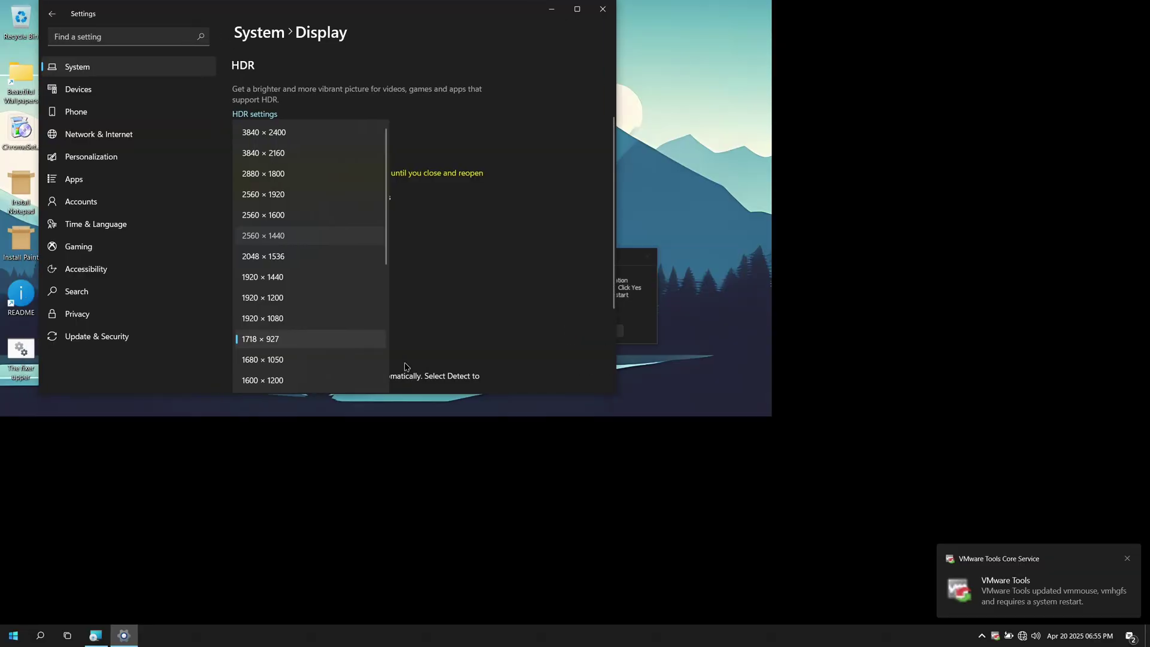
click(263, 319)
click(411, 222)
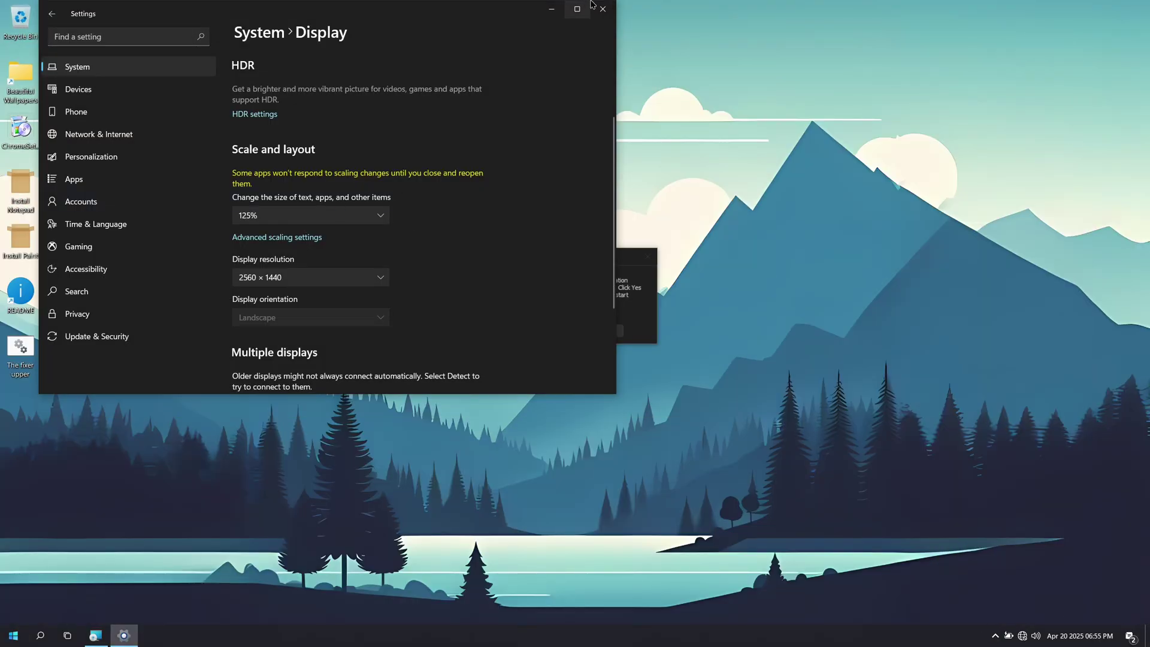
click(603, 8)
click(521, 329)
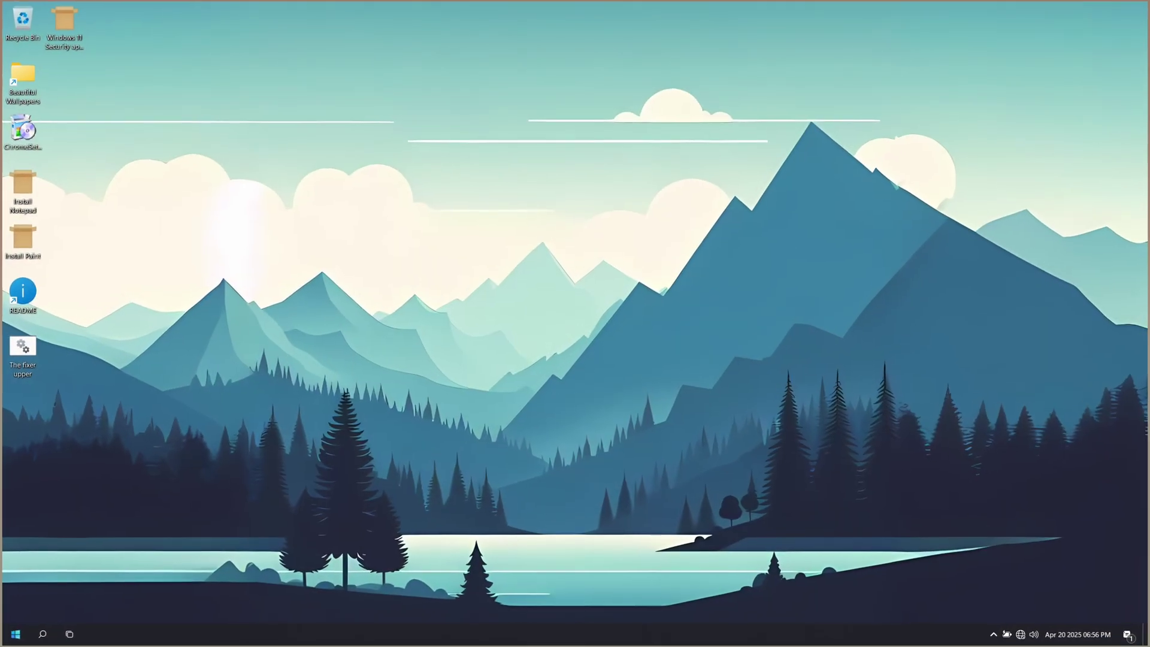
Step: View the calendar from the taskbar clock and dismiss it
drag(223, 171, 535, 424)
drag(305, 266, 734, 513)
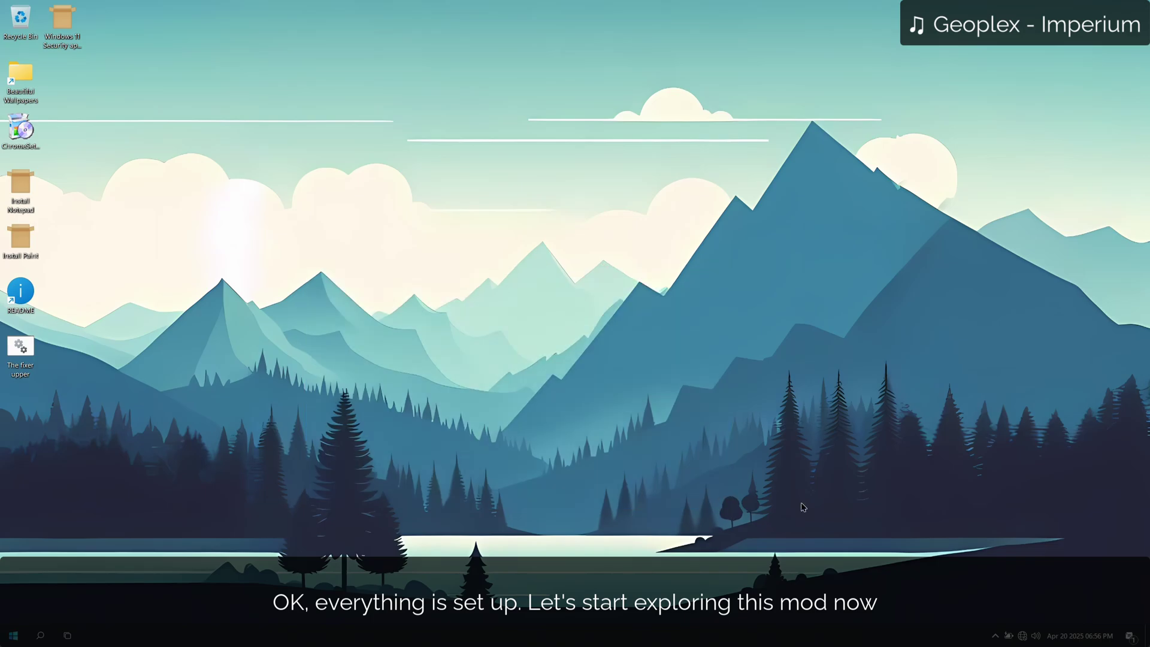
click(1092, 639)
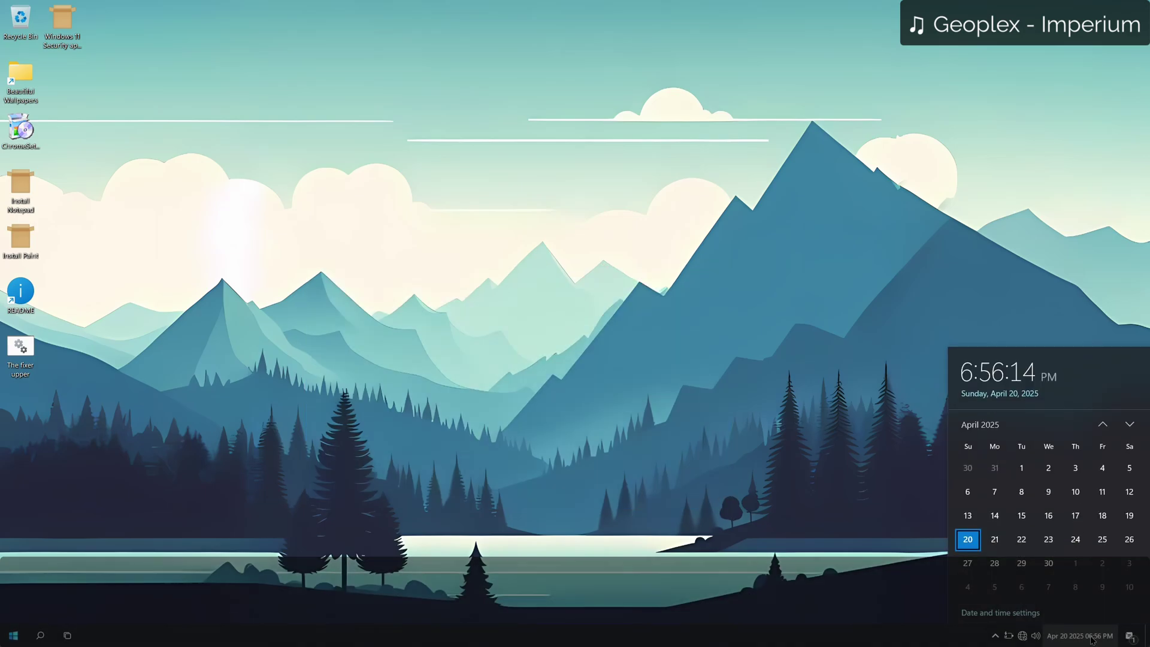
click(820, 483)
drag(433, 295, 603, 429)
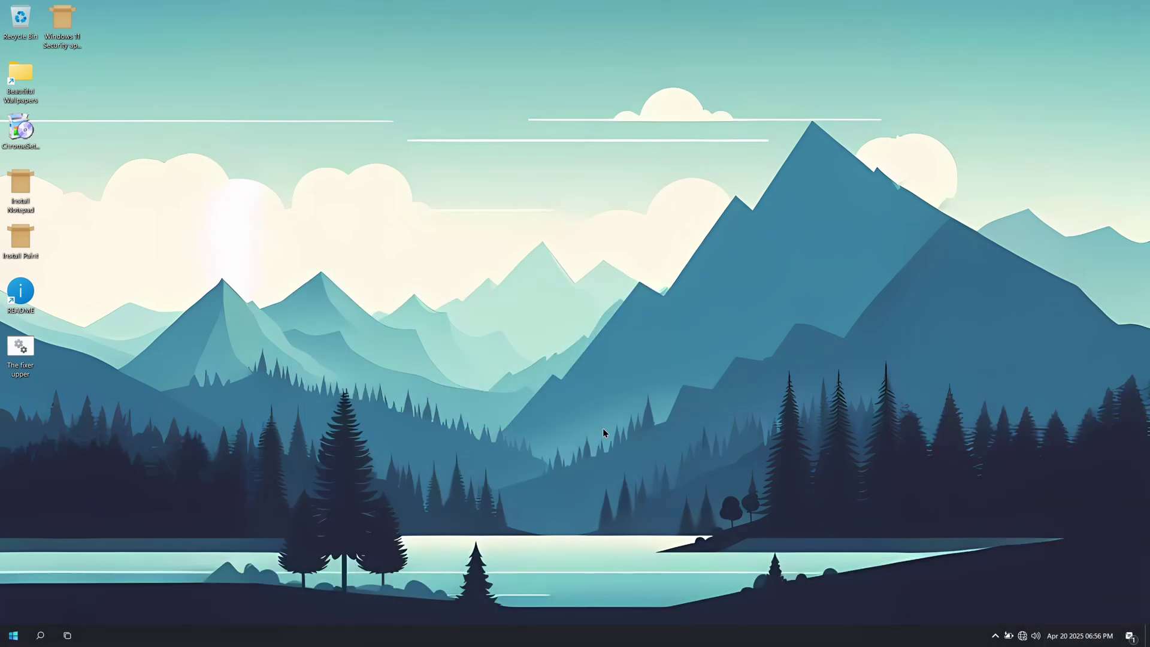
Step: Check the Windows version in About Windows and the folders and drives in This PC, and close both windows
key(super+r)
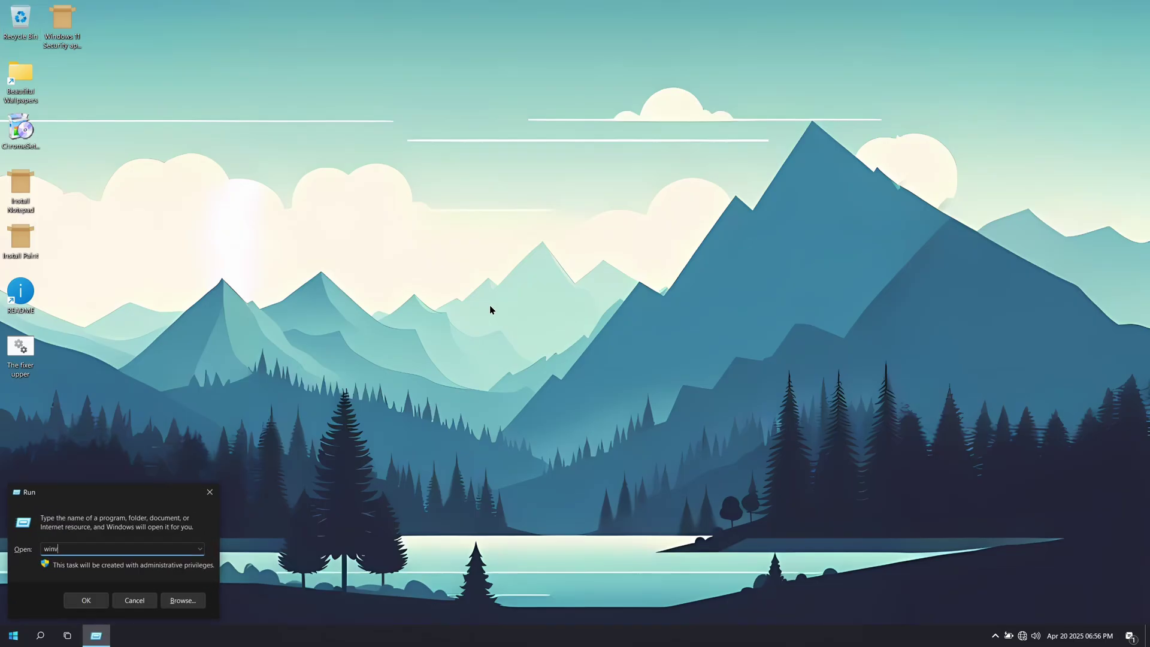
key(Return)
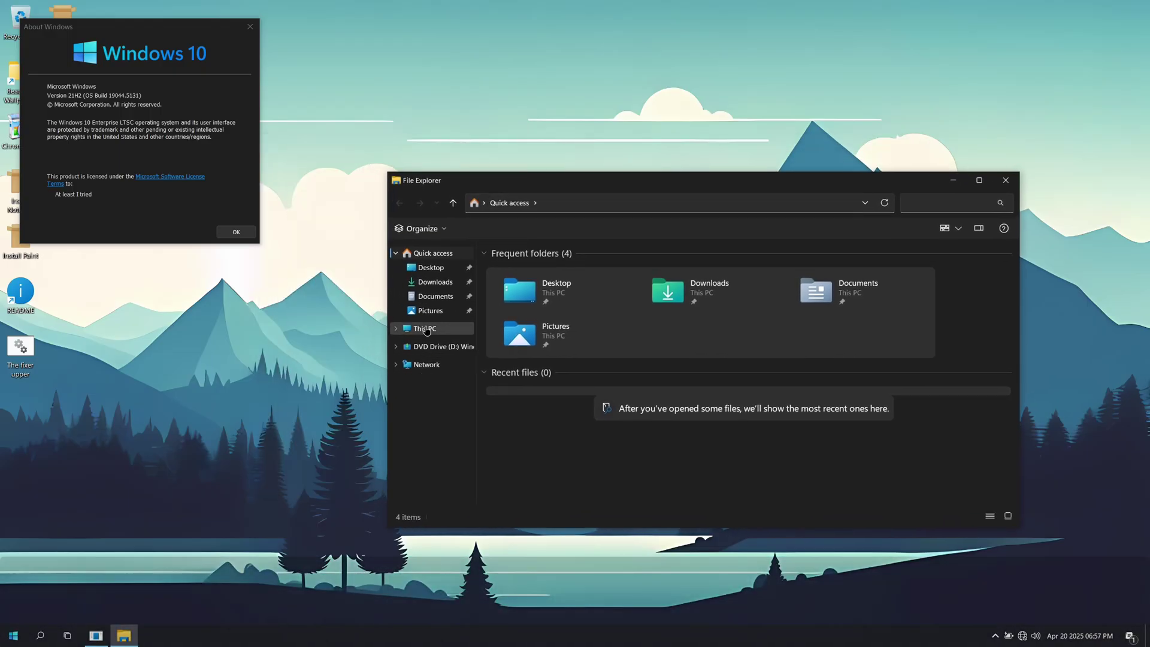
click(426, 329)
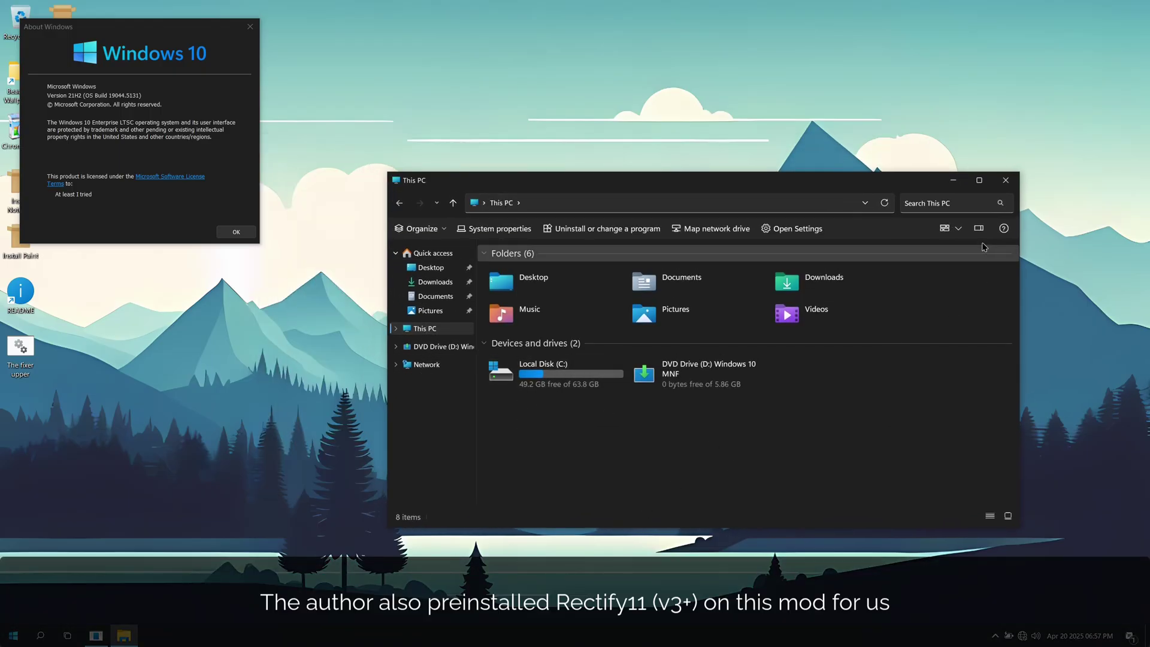
click(1006, 181)
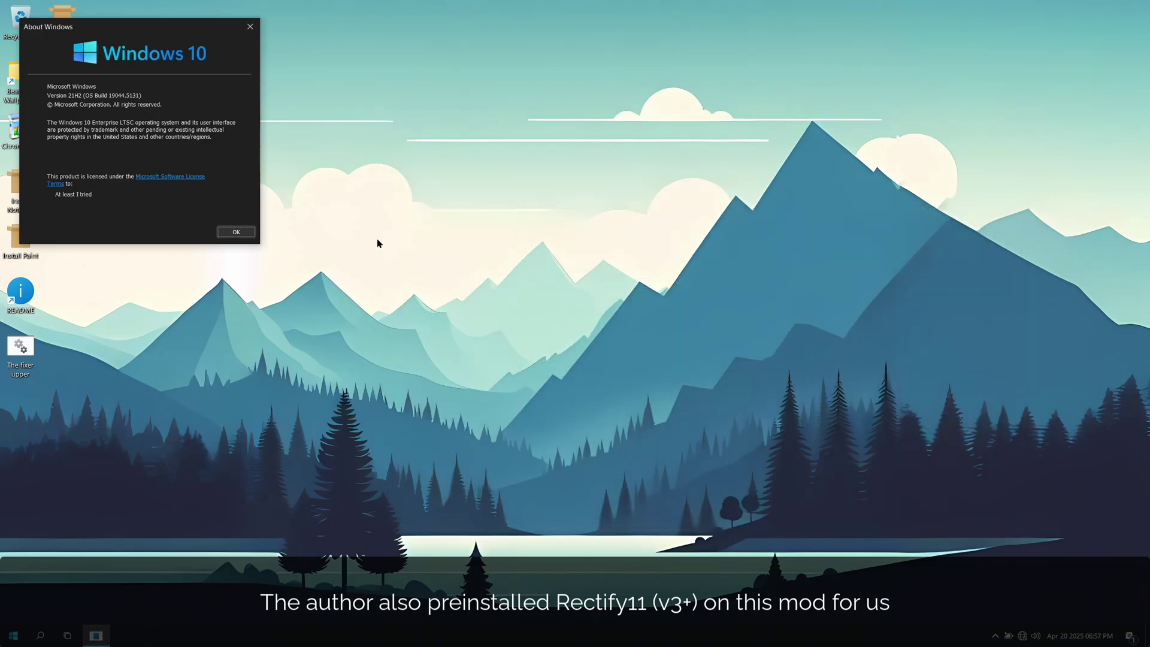
click(229, 235)
Step: Look over the apps in the Start menu, and try to open The fixer upper script for editing
key(super)
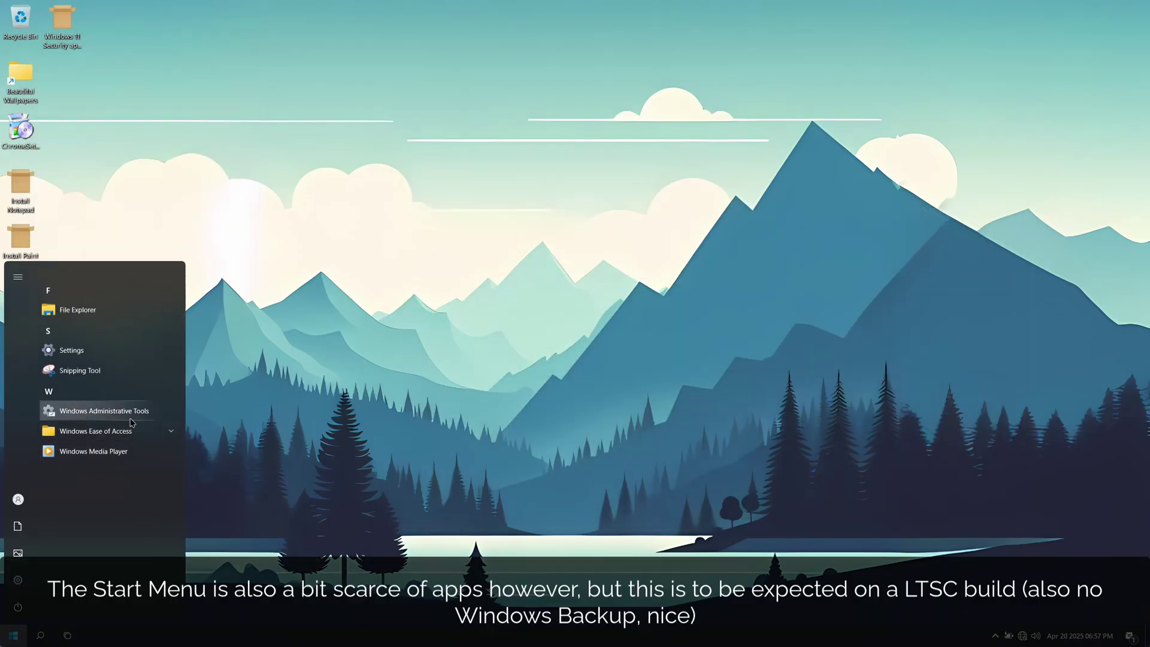
click(246, 426)
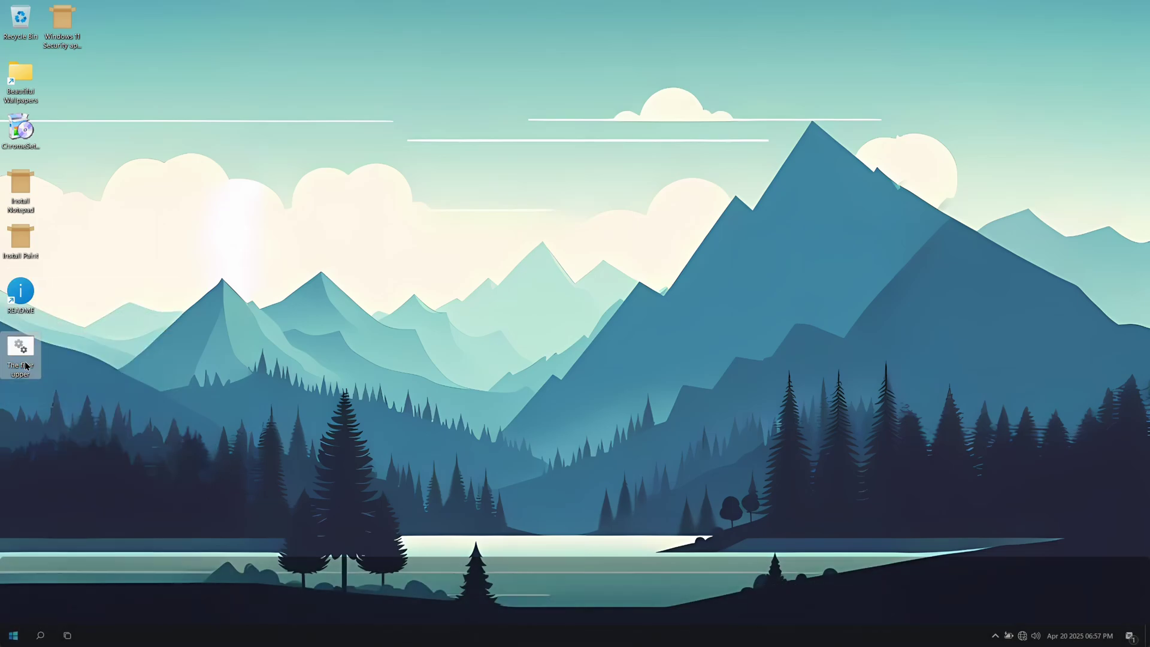
right_click(20, 353)
click(62, 377)
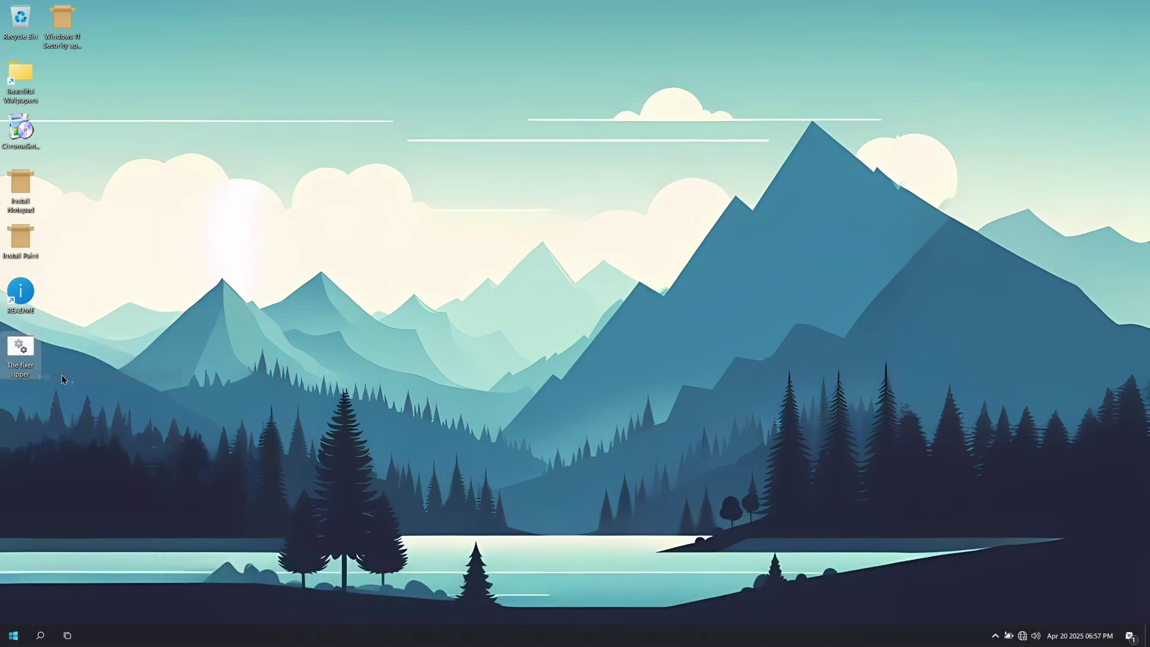
key(Escape)
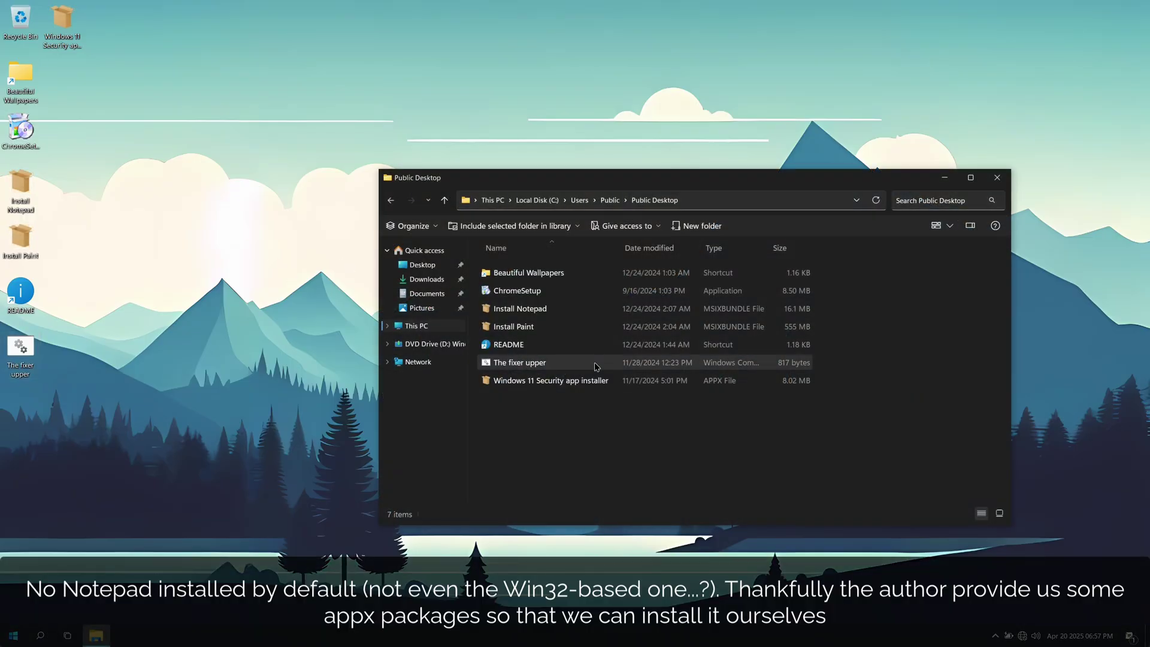
Step: Install Windows Notepad from the Install Notepad package in Public Desktop with Launch when ready turned off, and close the installer
double_click(520, 309)
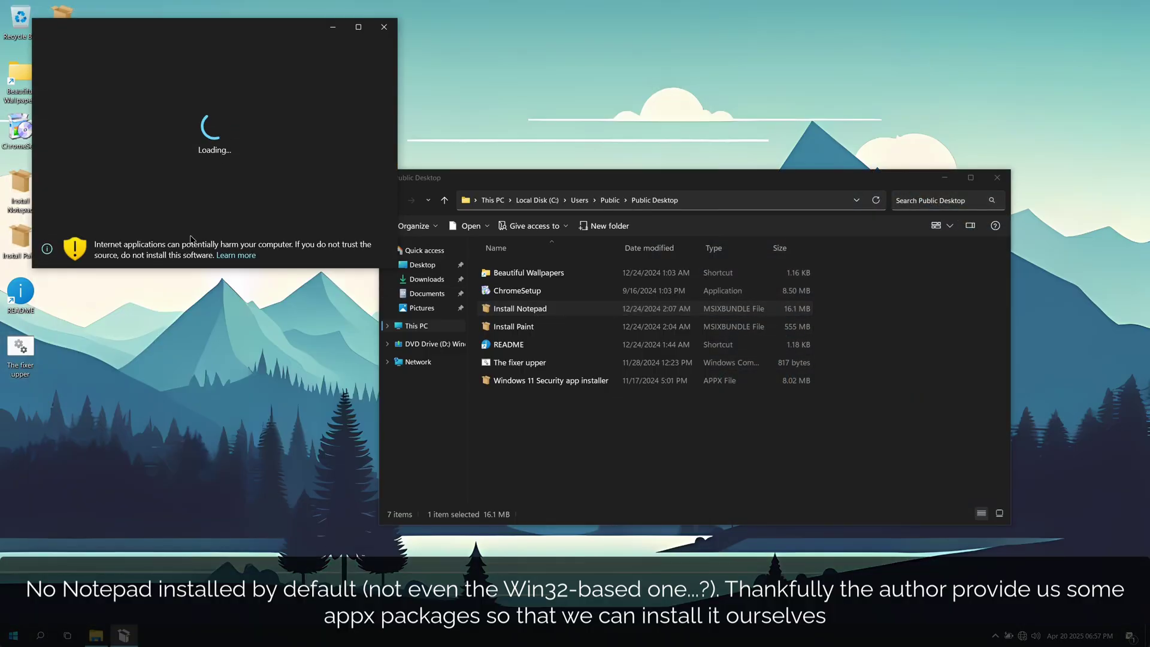
click(96, 209)
click(271, 206)
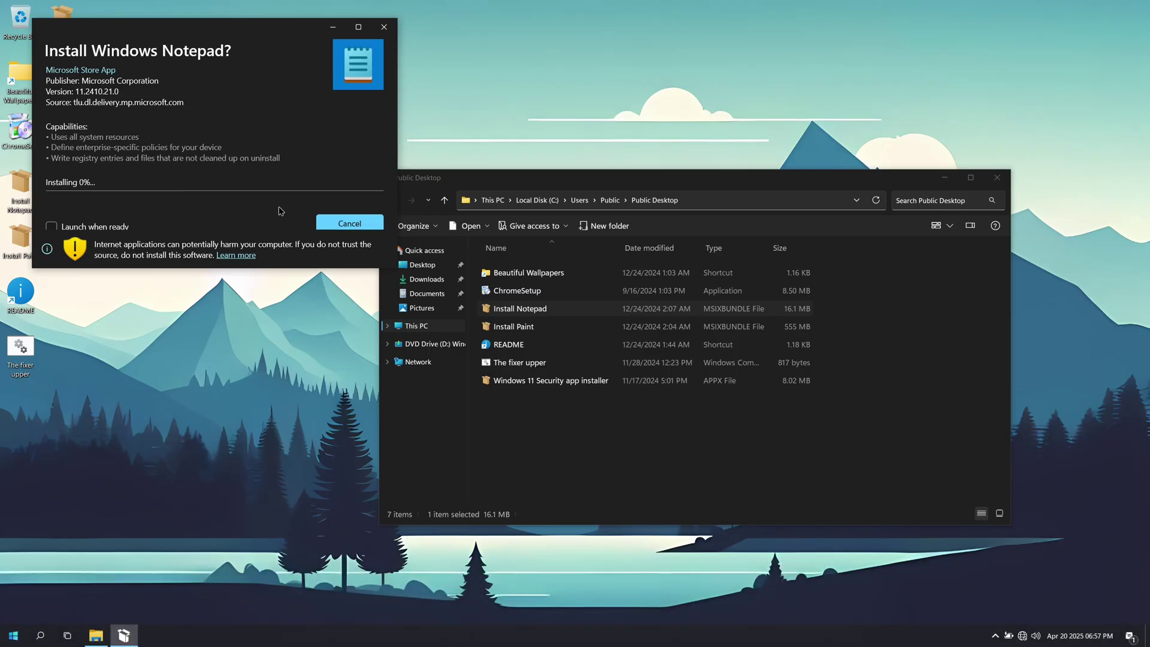
click(384, 26)
Step: Install Paint from the Install Paint package in Public Desktop and close the installer
double_click(513, 327)
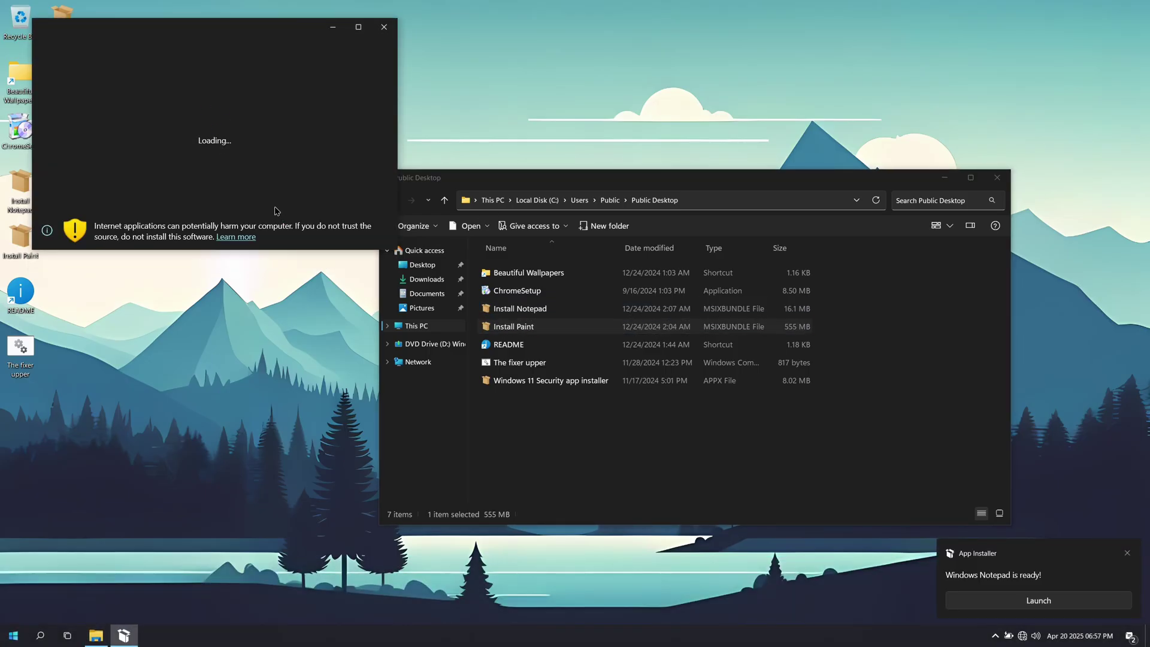
click(280, 223)
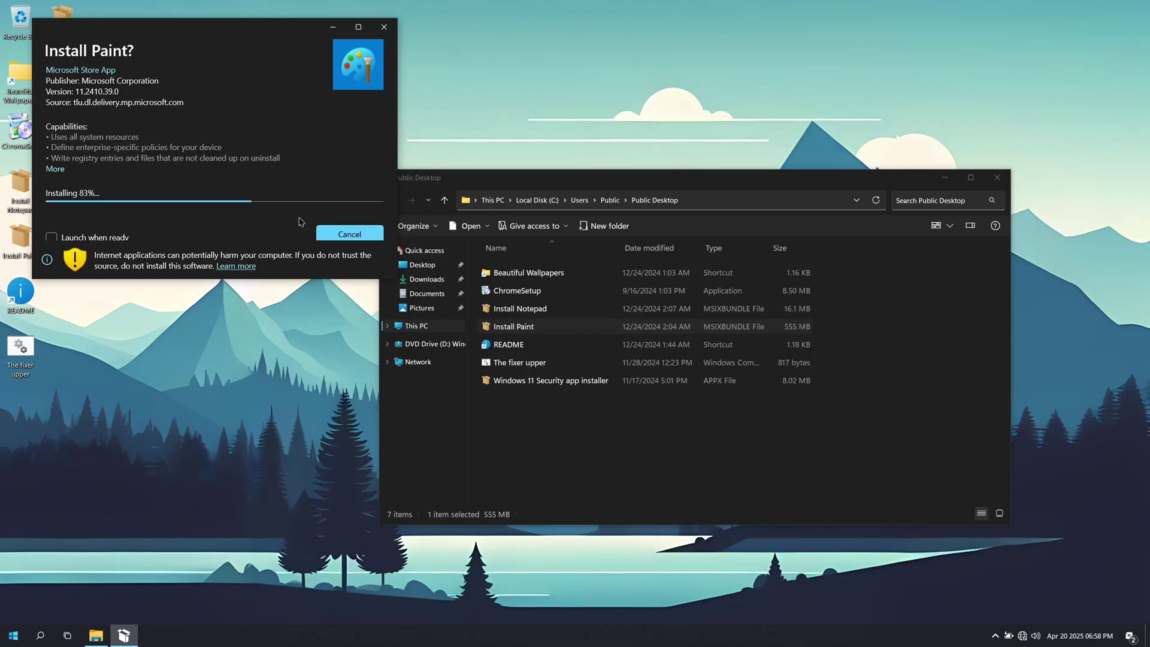
click(386, 32)
Step: Try to install Windows Security from the Windows 11 Security app installer package, and close the installer
double_click(530, 381)
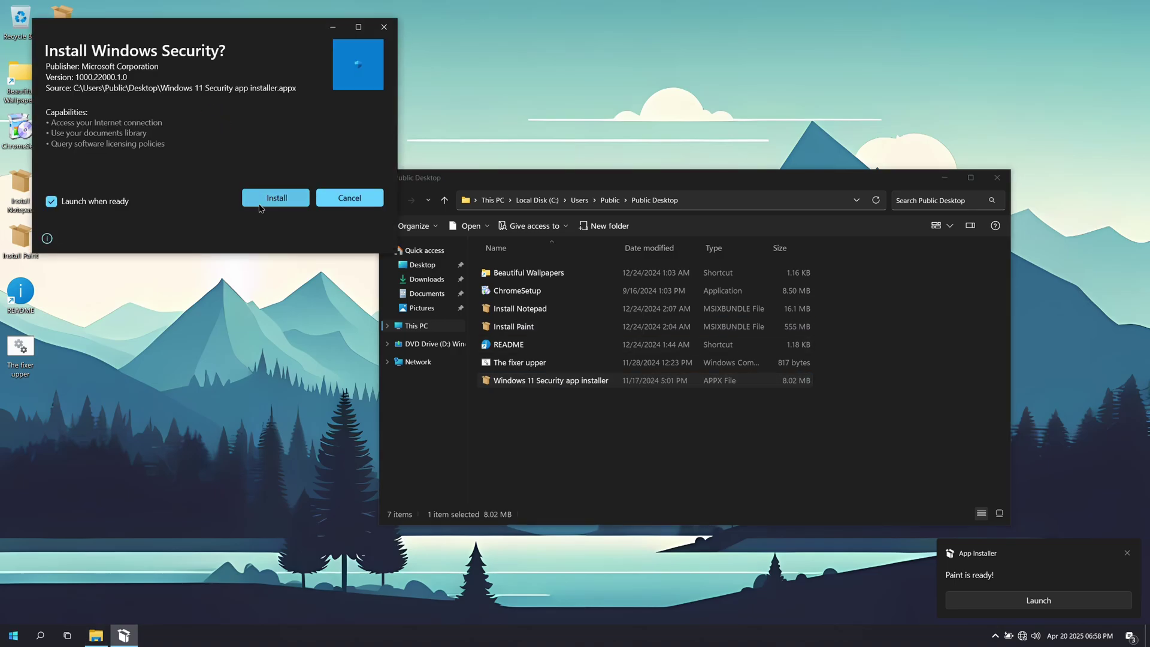
click(279, 196)
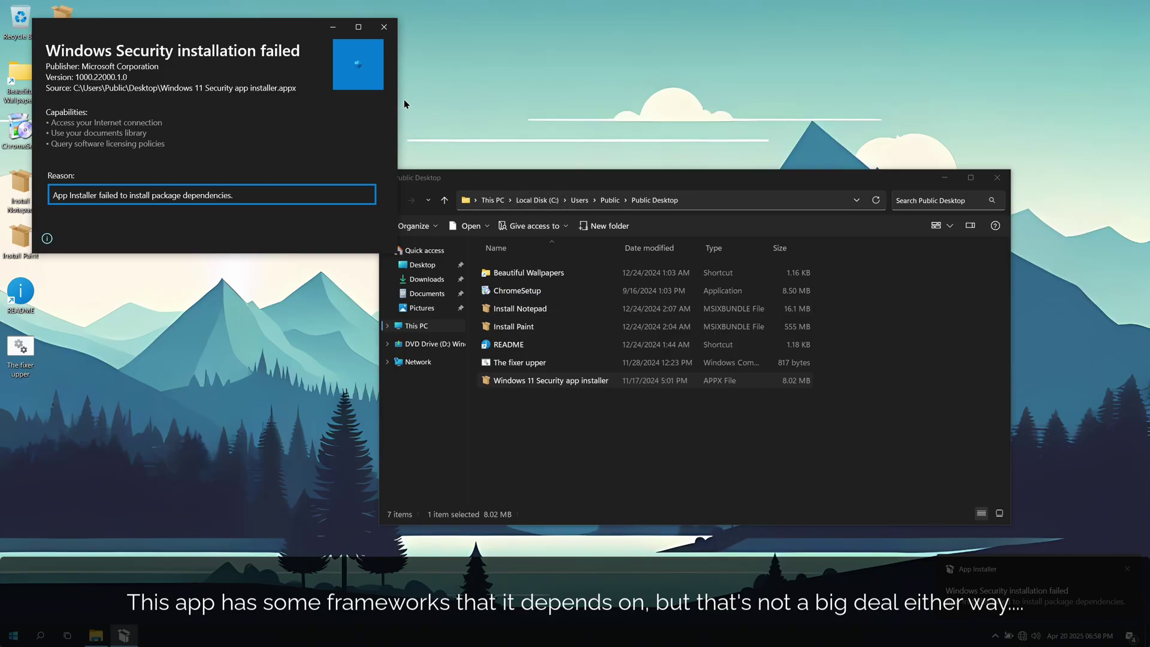
click(387, 30)
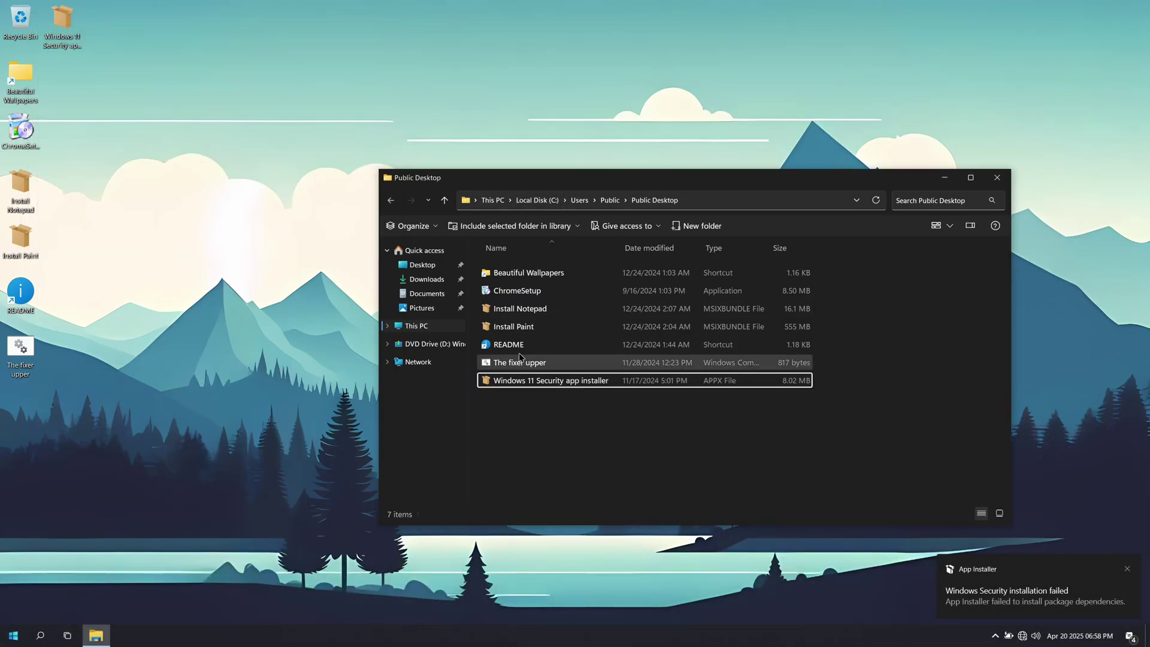
Step: Open README to read the mod's note, known bugs and credits, and close it along with the Public Desktop folder
click(513, 346)
double_click(513, 346)
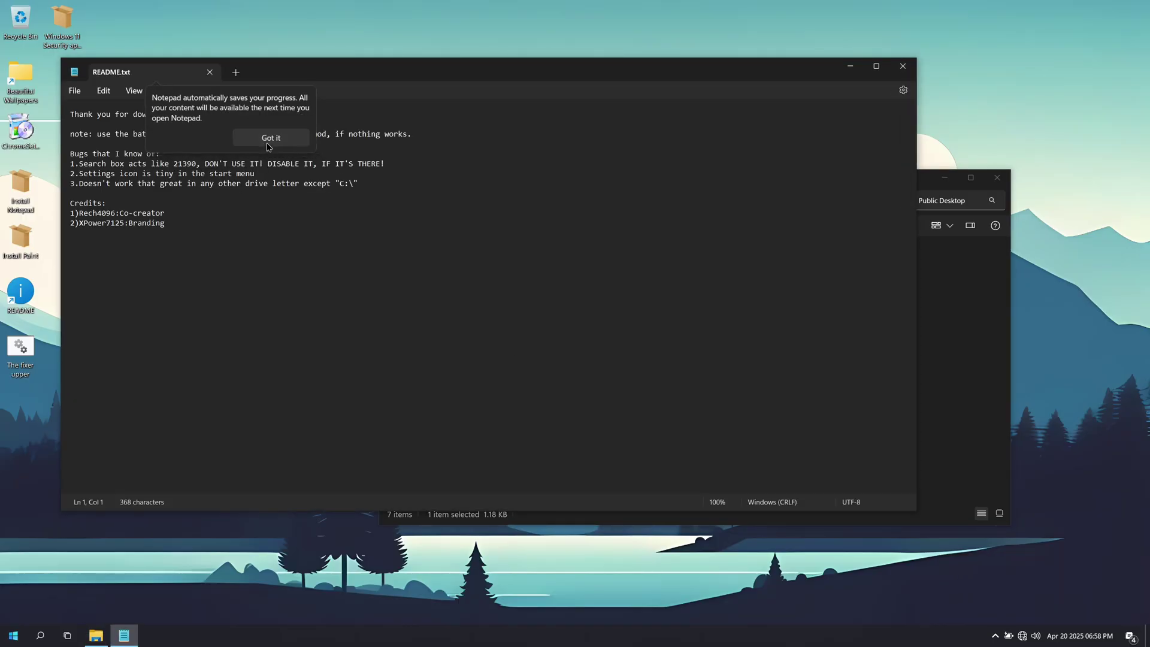
click(276, 140)
drag(499, 491, 16, 167)
click(442, 524)
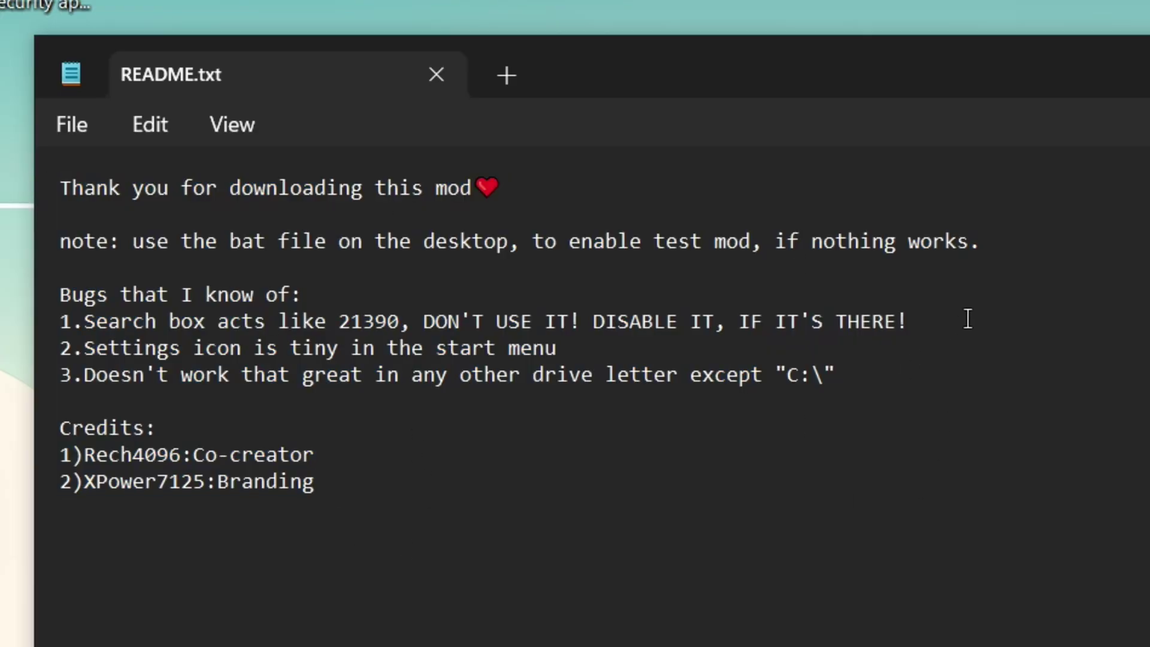
drag(968, 318, 38, 331)
click(676, 393)
drag(589, 515, 60, 241)
click(483, 532)
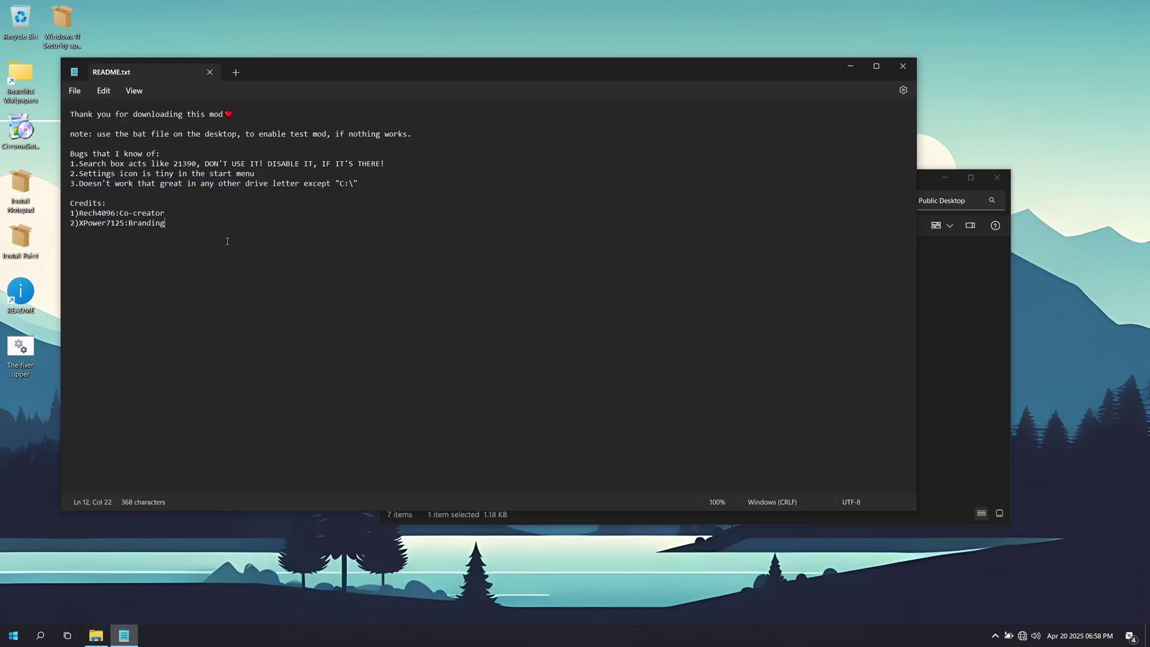
click(903, 66)
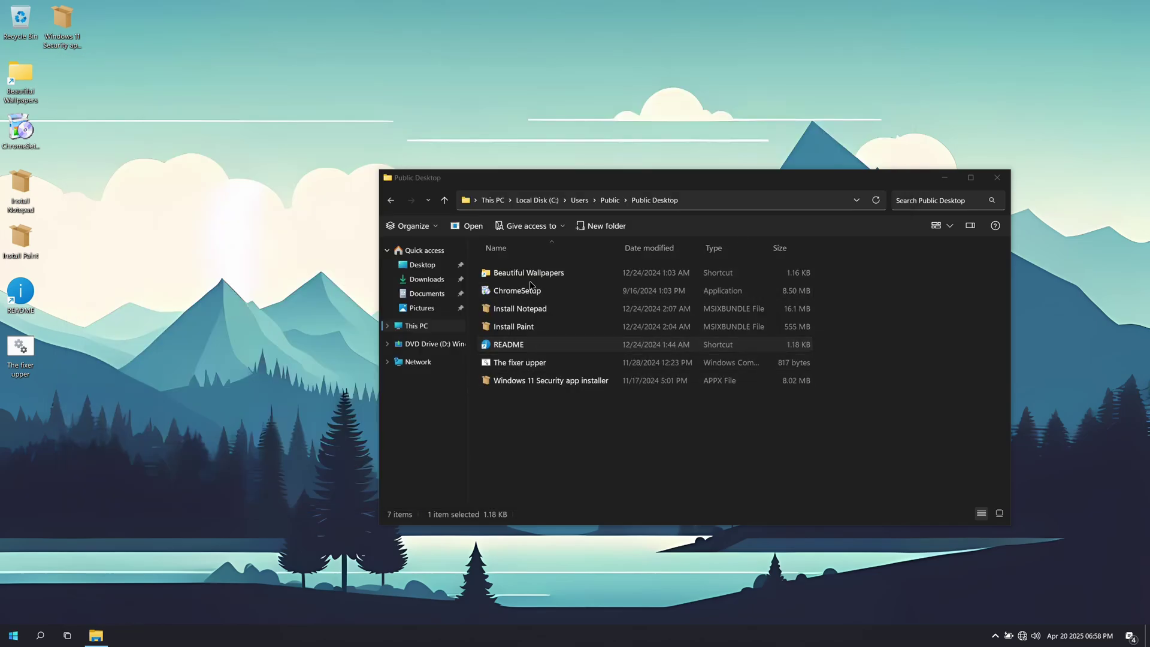
click(997, 177)
Step: Open Paint, dismiss the Image Creator tip, draw a freehand "Hi!" on the canvas, and close without saving
click(13, 637)
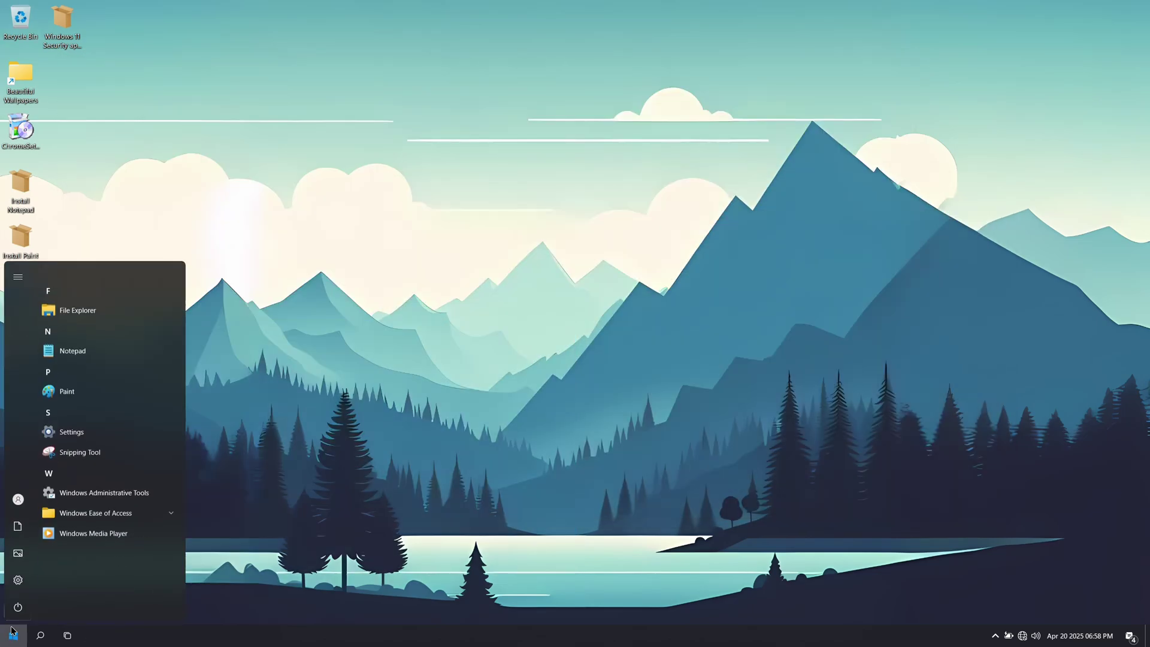
click(66, 393)
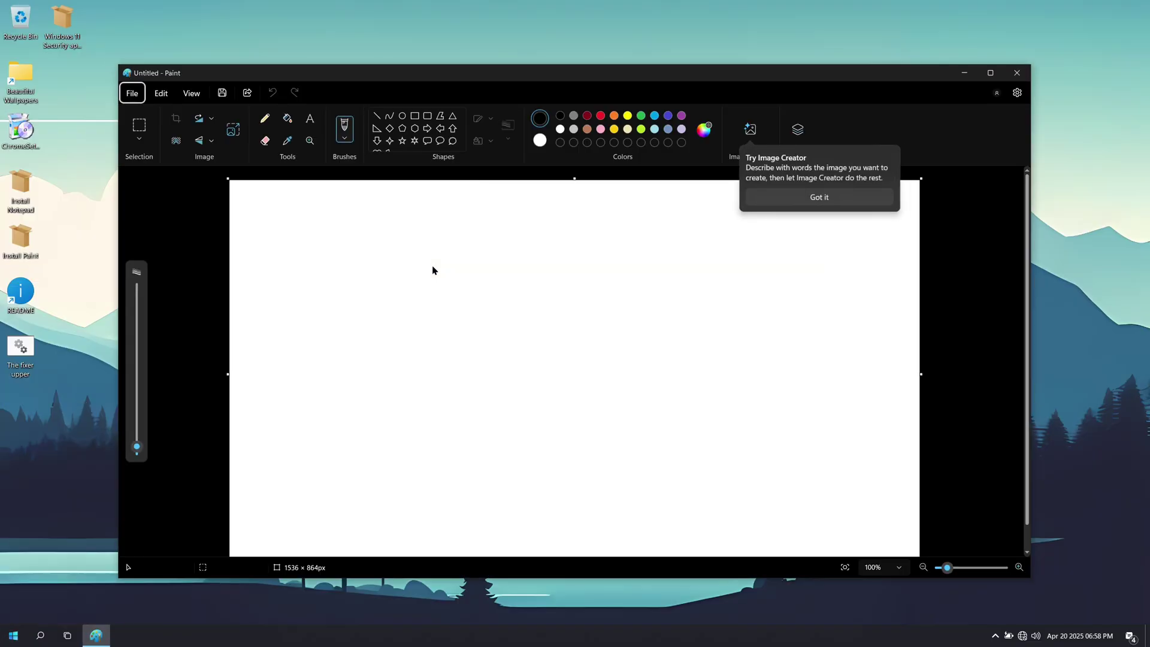
click(790, 198)
drag(469, 268, 469, 329)
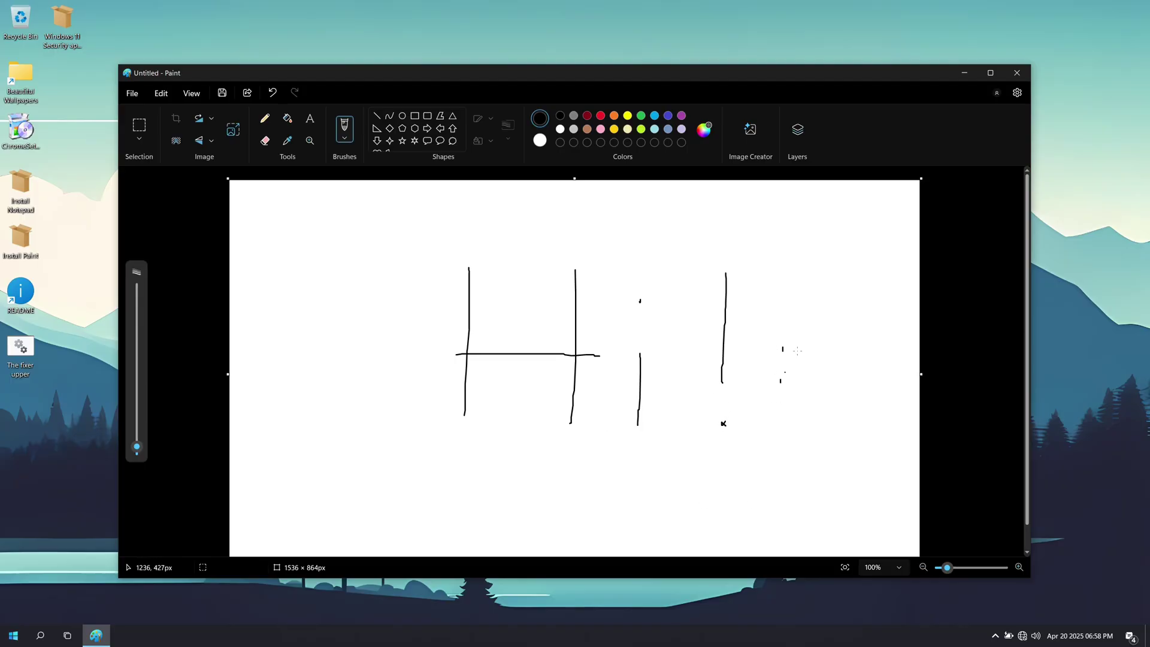
click(1016, 73)
click(570, 347)
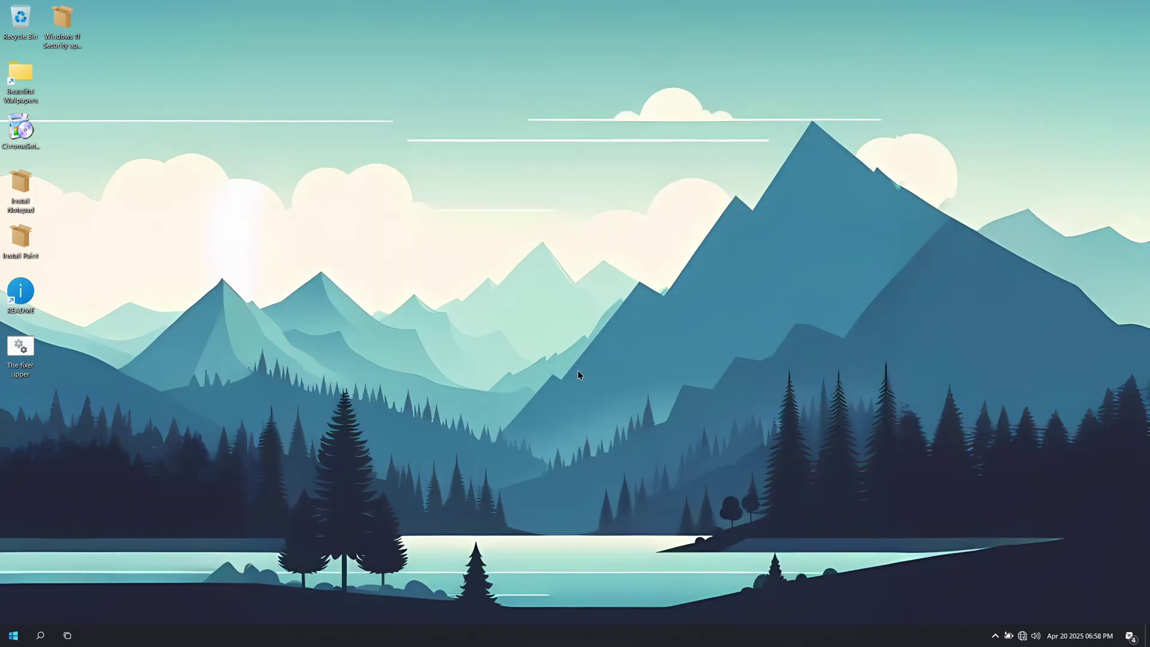
Step: Capture a large rectangular snip of the desktop wallpaper with Snipping Tool and close it without saving
key(super)
click(93, 453)
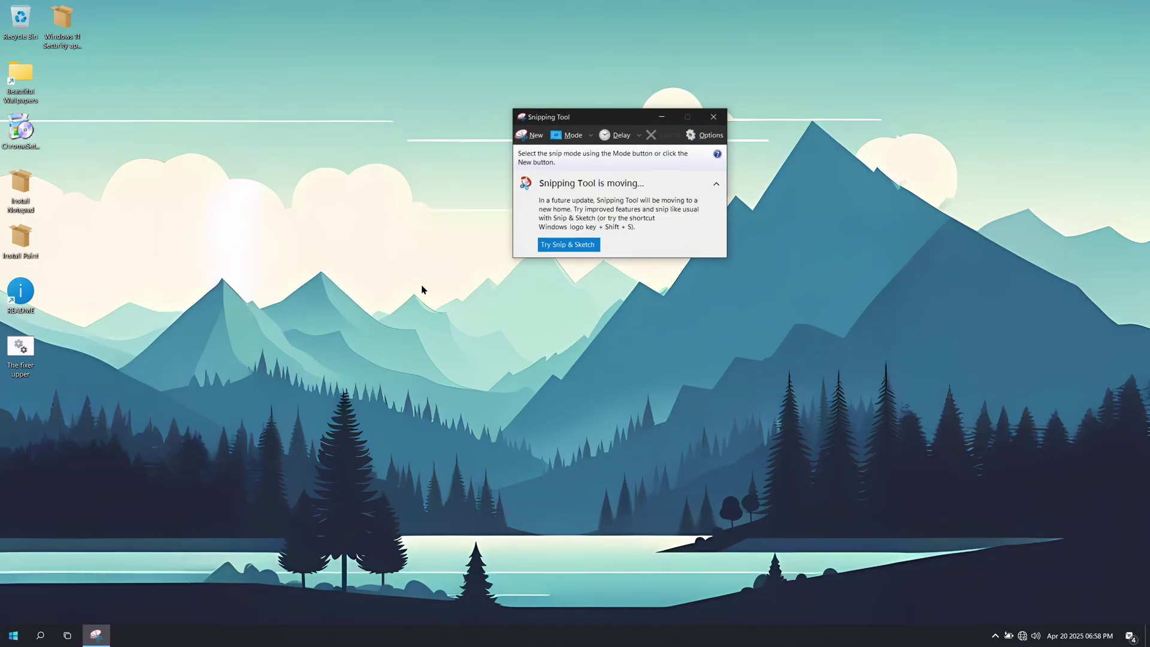
click(535, 131)
drag(145, 132, 988, 544)
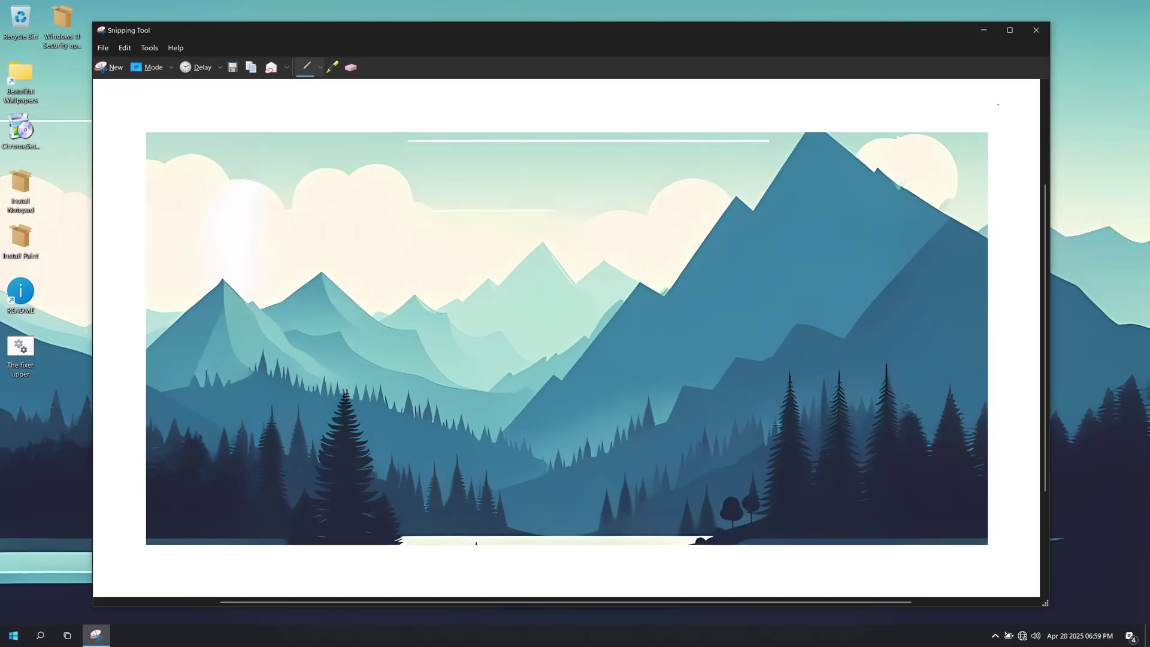
click(1039, 30)
click(613, 331)
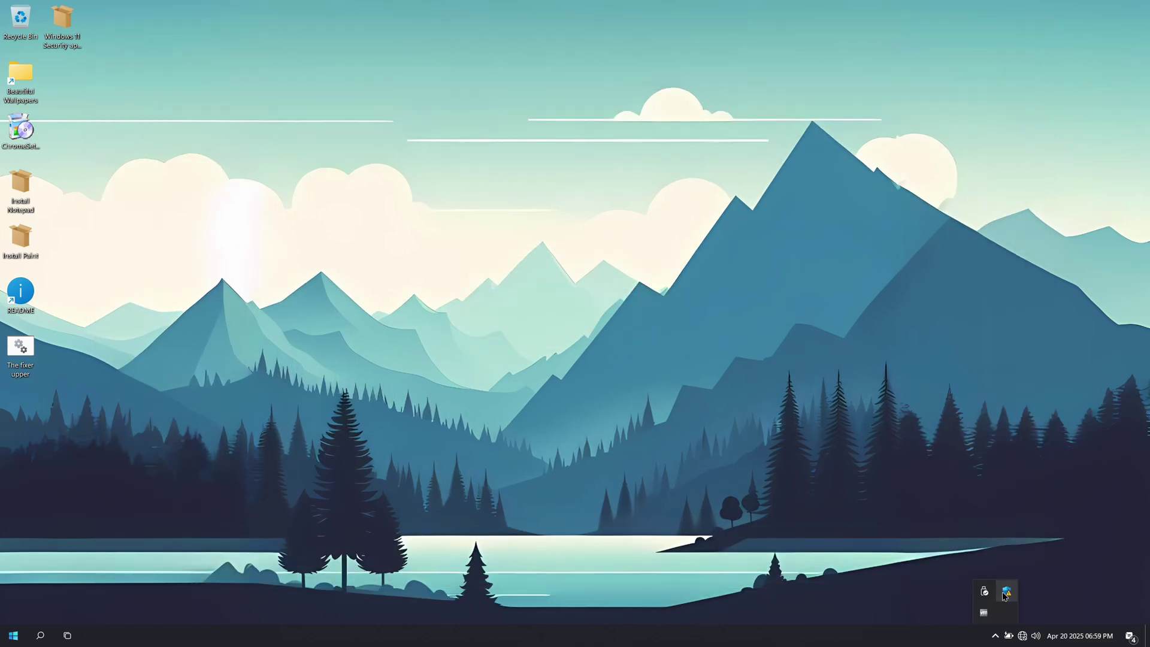
Step: Open Windows Security from the hidden system tray items to view its Security at a glance page
click(1006, 595)
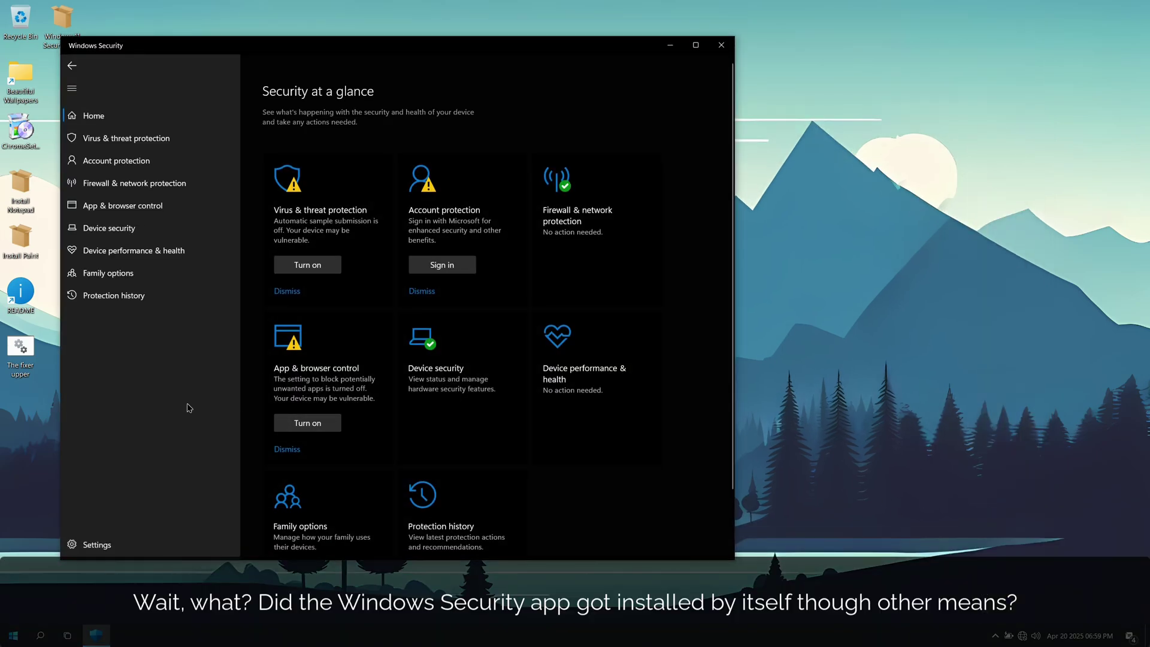
Step: Dismiss the Virus & threat protection, Account protection, and App & browser control warnings, and close Windows Security
click(288, 292)
click(422, 291)
click(287, 449)
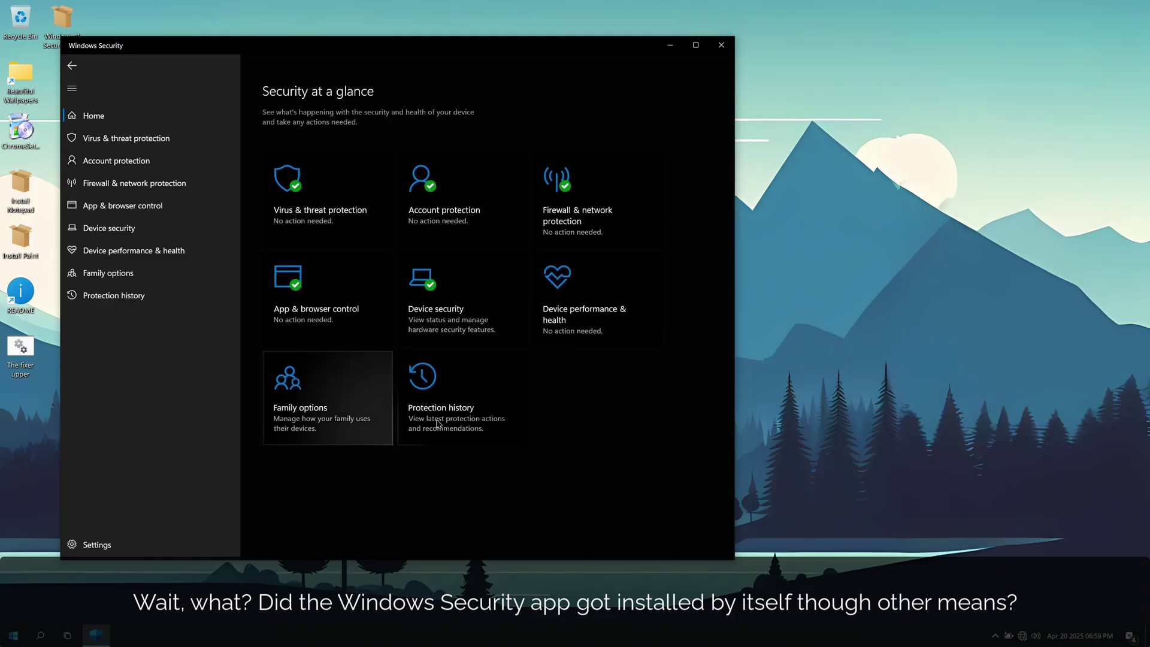
click(721, 45)
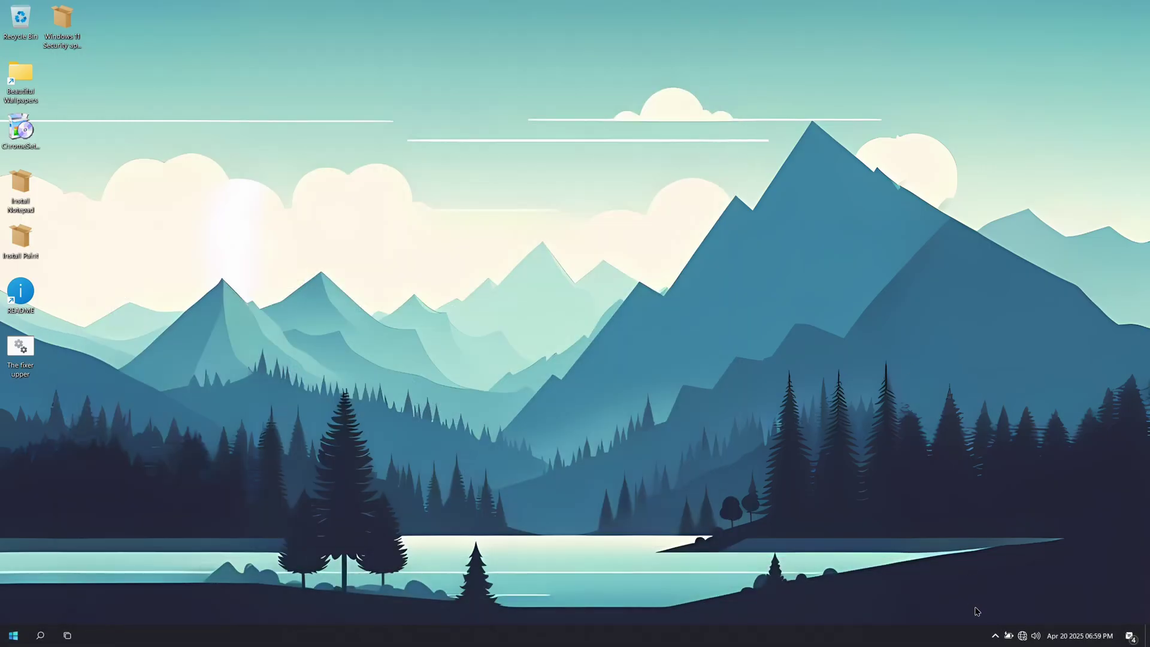
Step: Check the battery, network, volume and date flyouts in the system tray one after another
click(1009, 636)
click(1023, 636)
click(1036, 636)
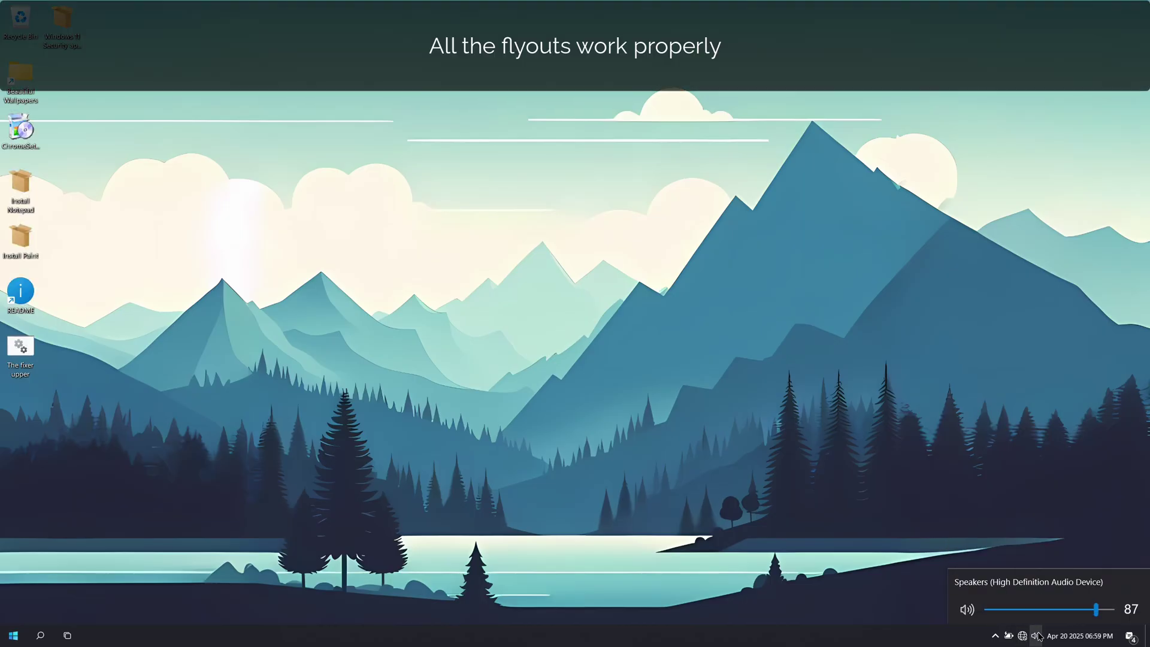
click(1081, 636)
Step: Clear all notifications in the action center, expand its quick actions, and close it
click(1131, 636)
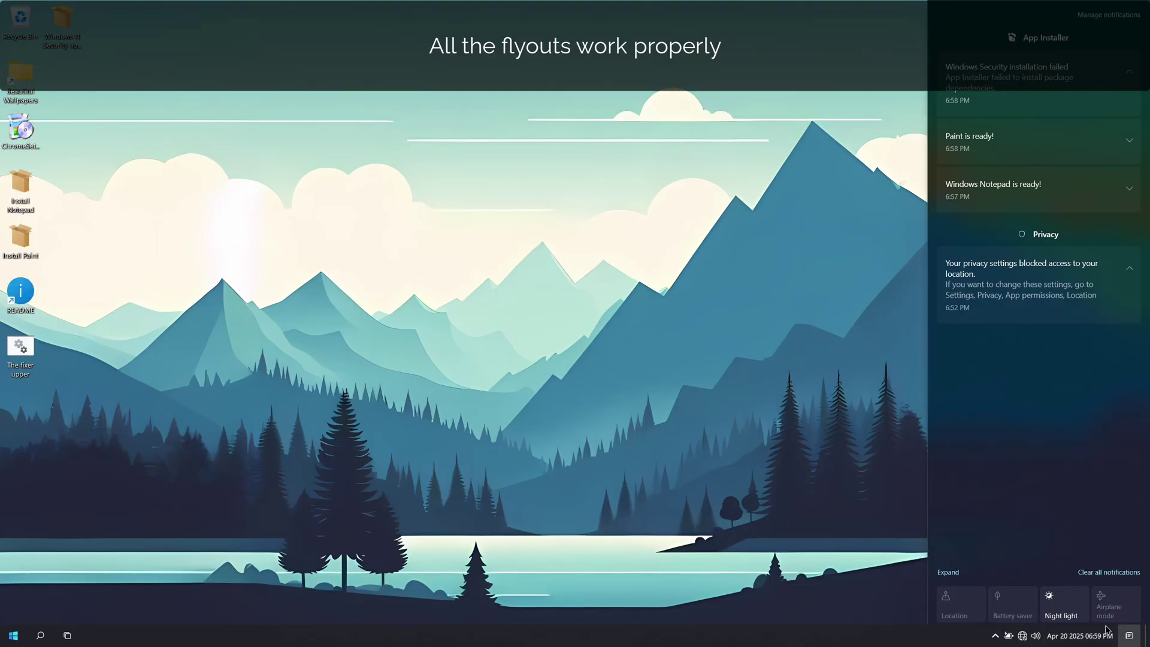
click(1109, 572)
click(948, 572)
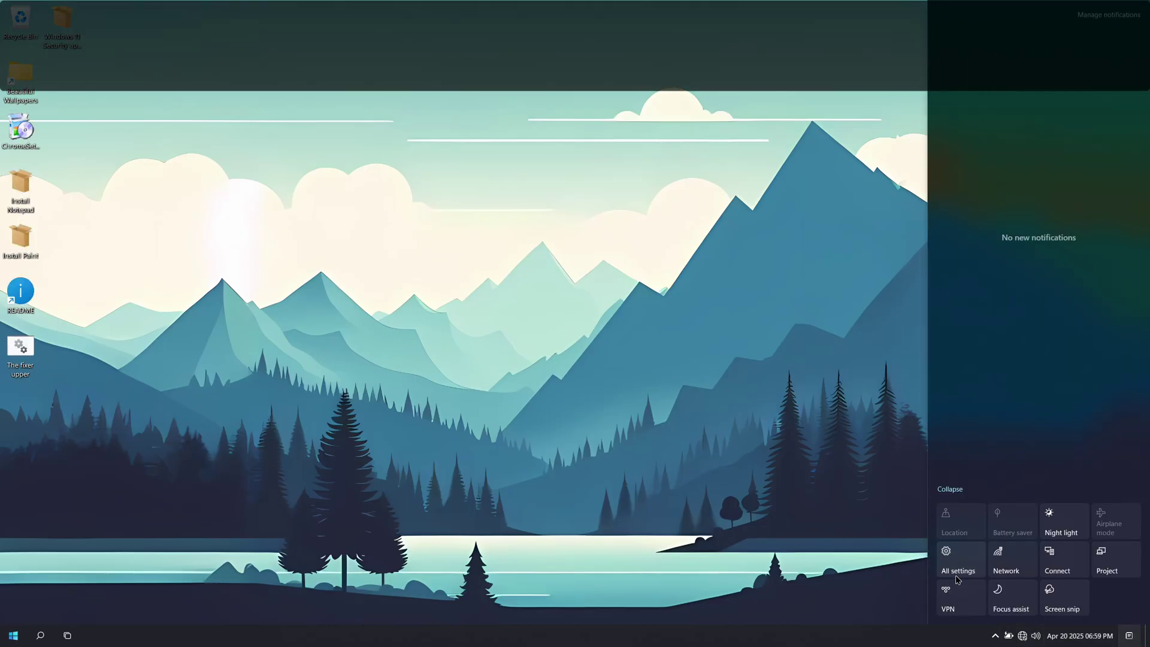
click(691, 476)
Step: Open Task Manager to review the CPU, Memory and Disk 0 performance pages and the process details, and close it
key(ctrl+shift+Escape)
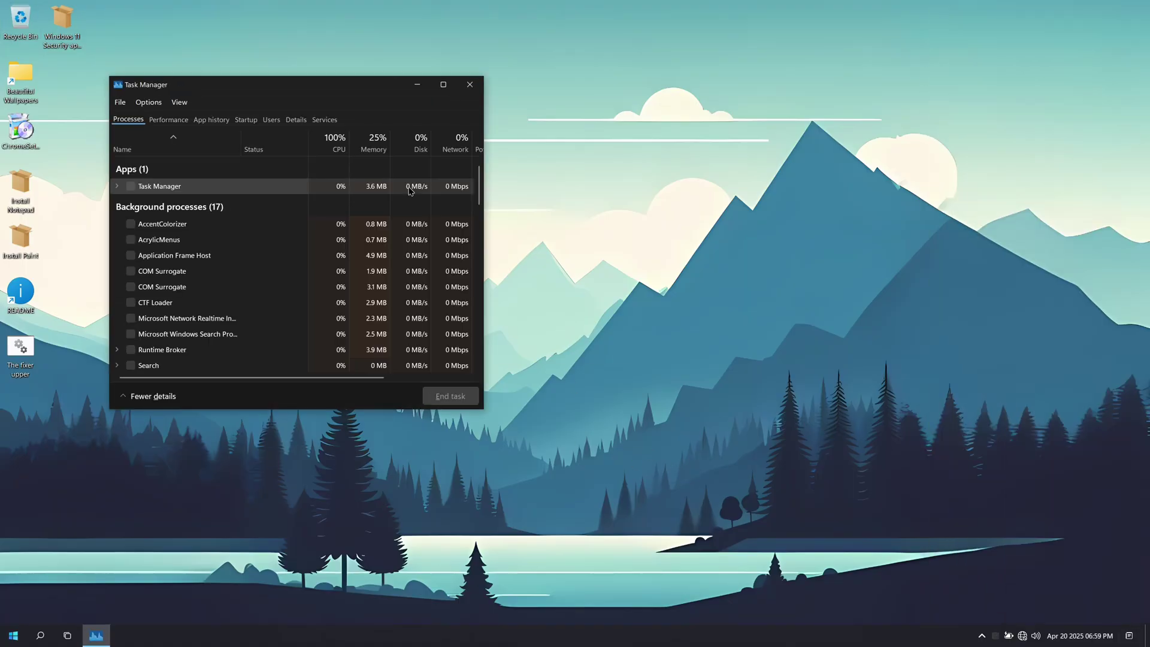
click(168, 119)
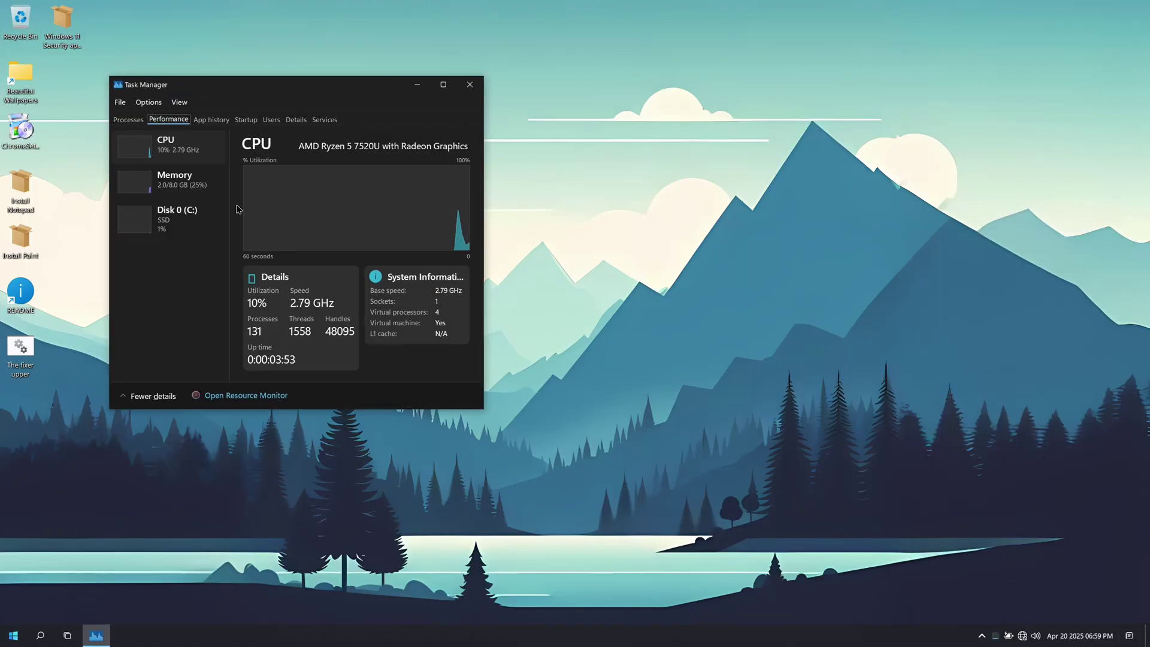
click(175, 180)
click(183, 219)
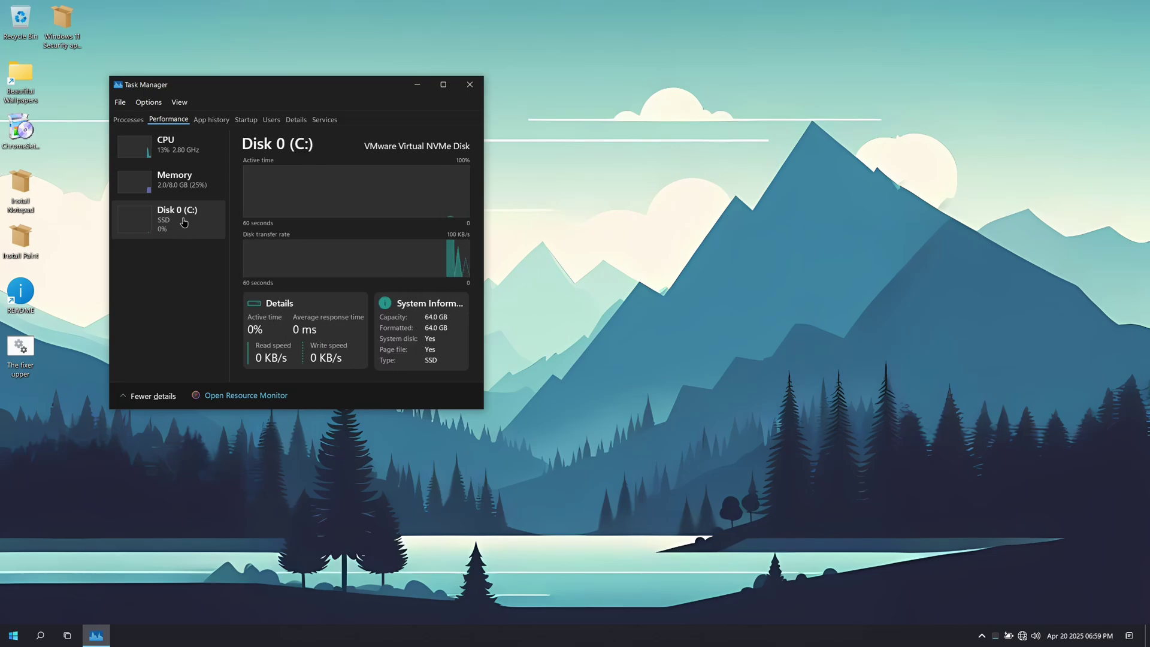
click(183, 147)
click(287, 121)
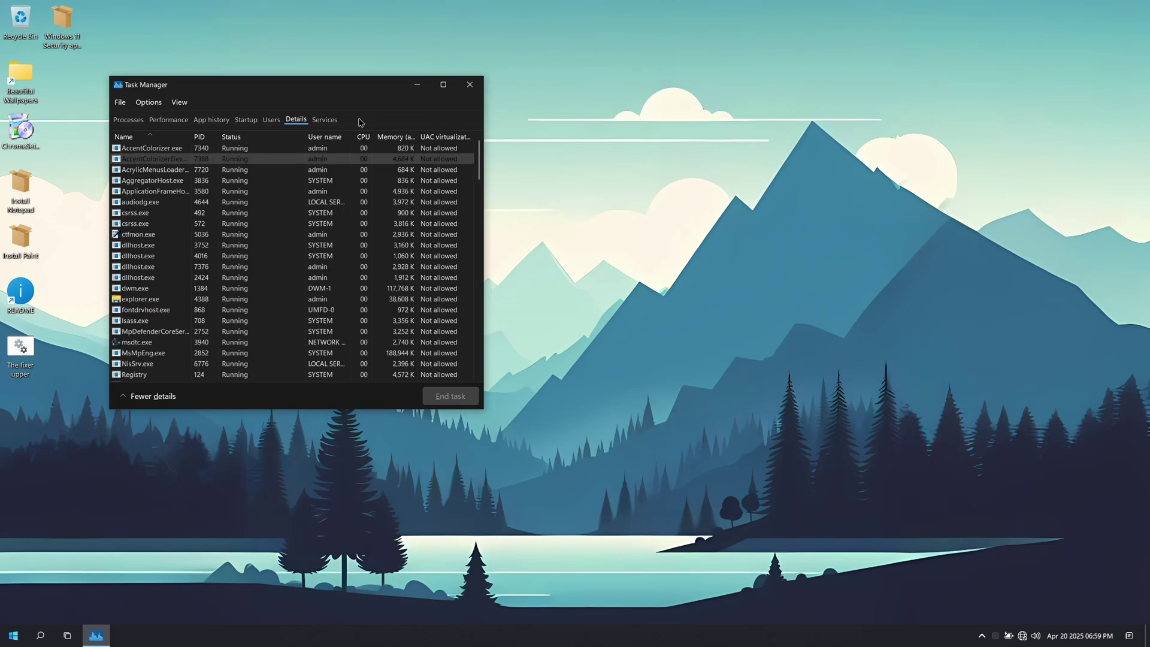
click(470, 84)
Step: Launch Windows Media Player to view its music library, and close it
click(13, 635)
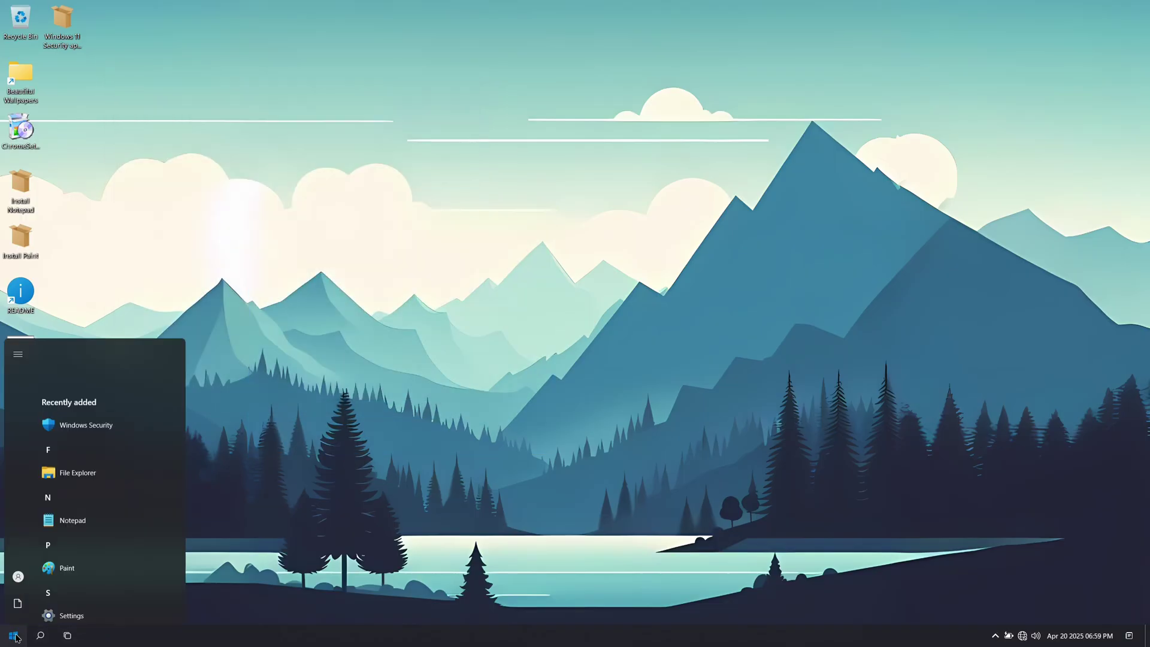
click(104, 574)
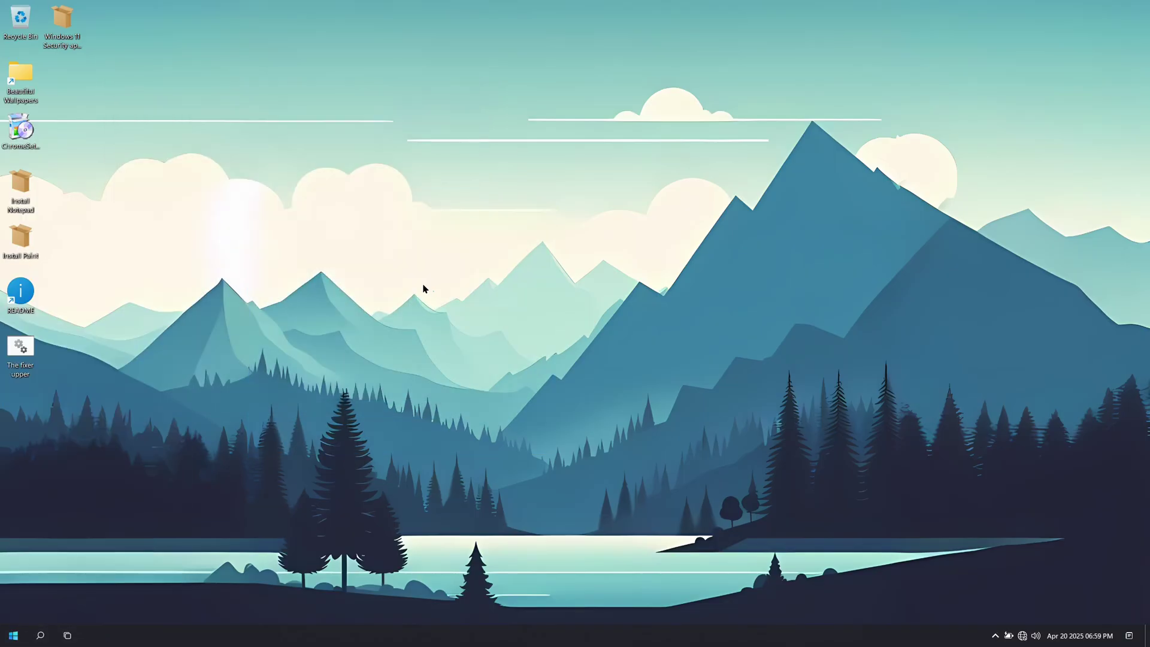
click(696, 444)
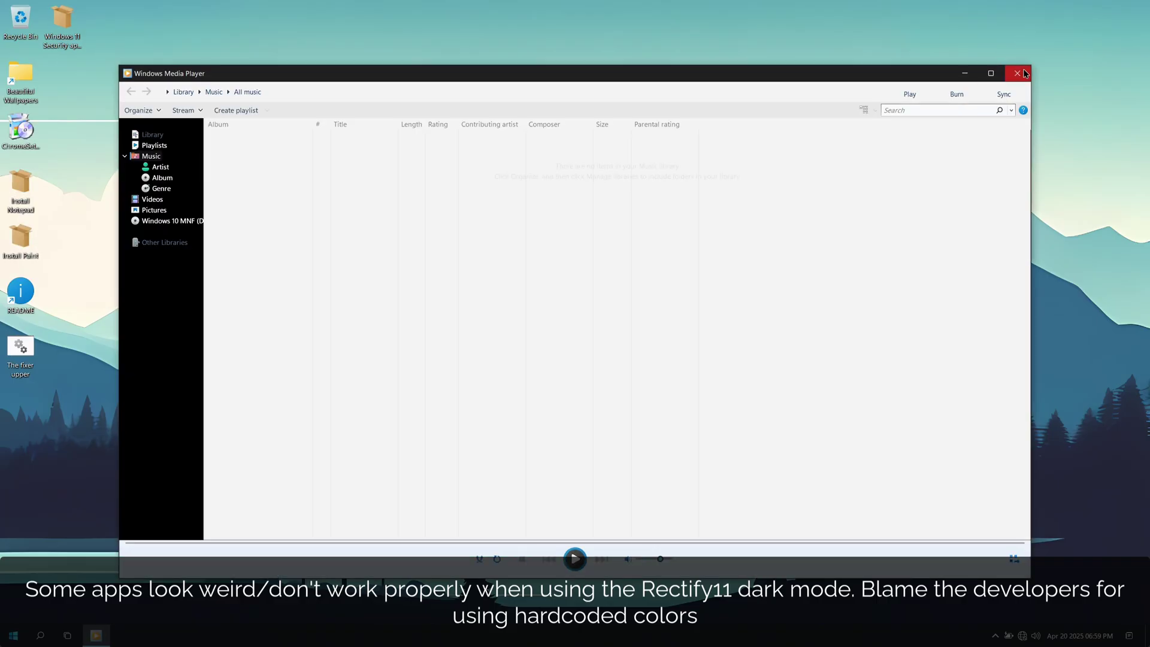
click(1024, 73)
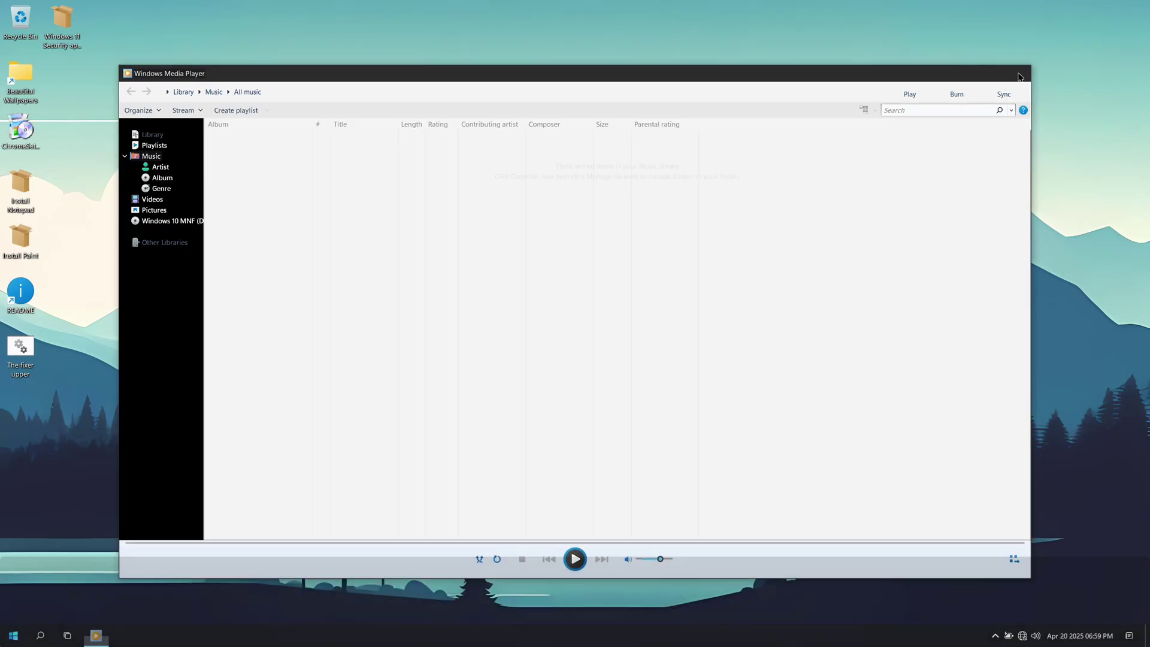
Step: Open Settings and browse the System, Devices, Phone, Network & Internet, Apps, Accounts, and Update & Security categories
click(13, 635)
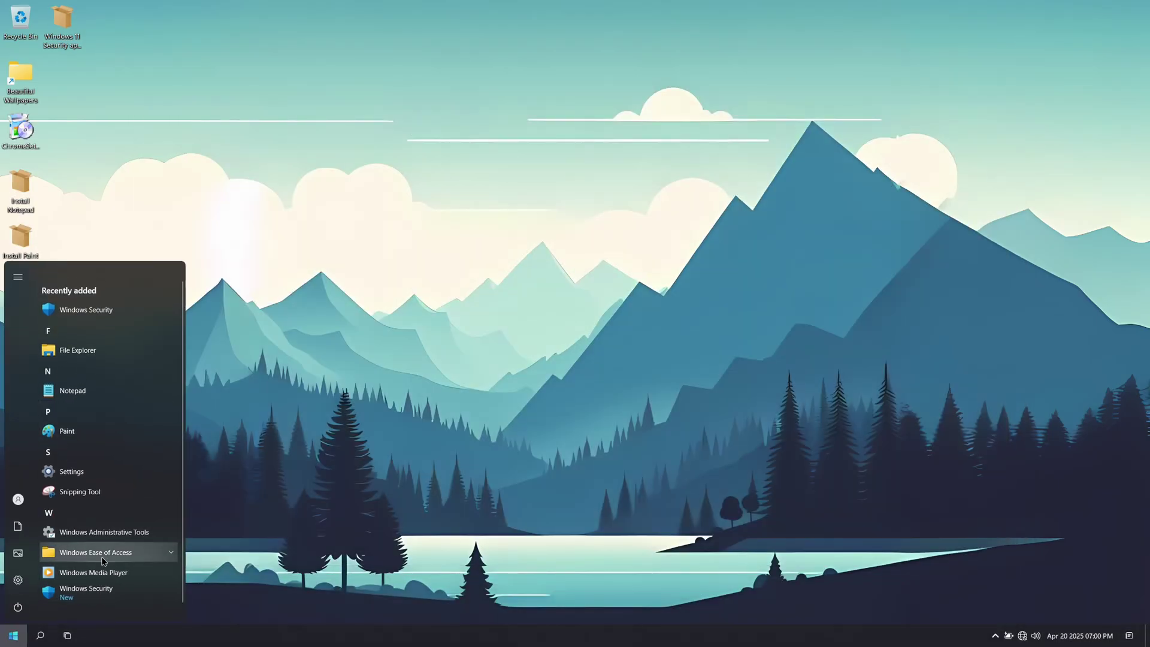
click(103, 560)
click(26, 578)
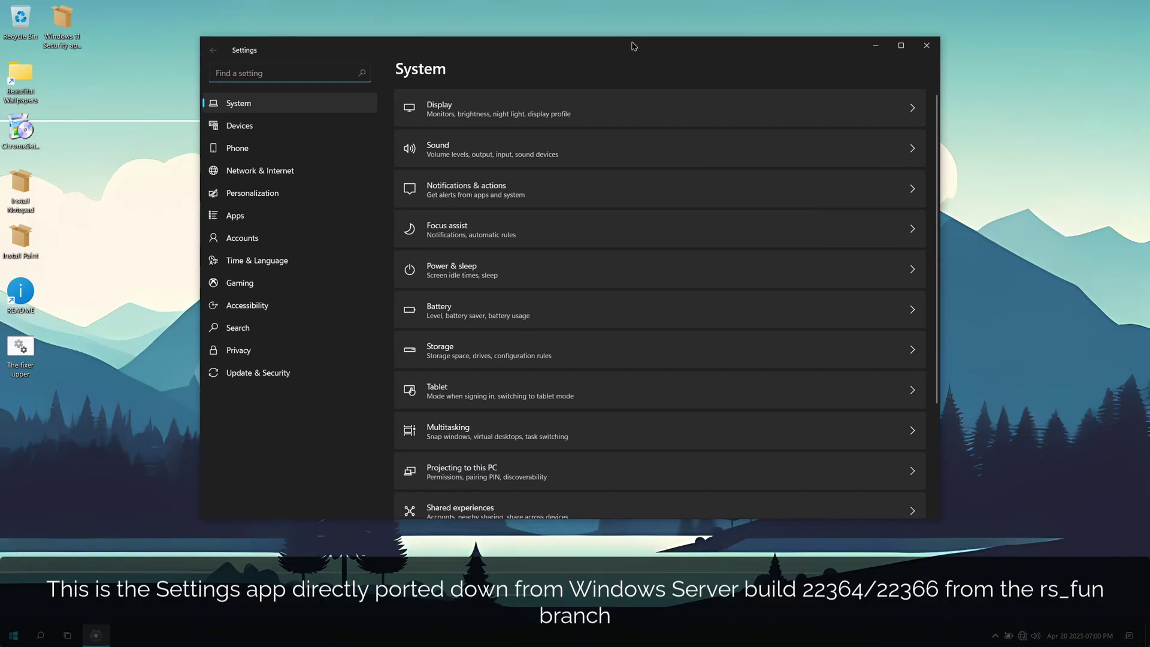
scroll(539, 269, down, 3)
click(243, 126)
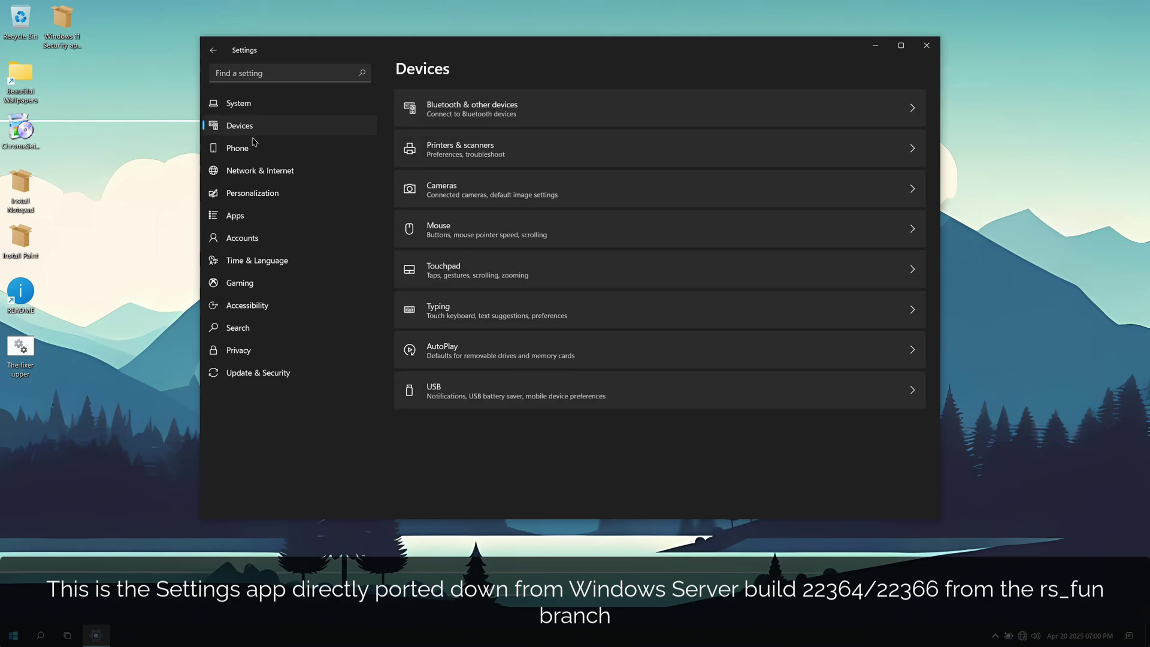
click(254, 148)
click(255, 171)
click(257, 215)
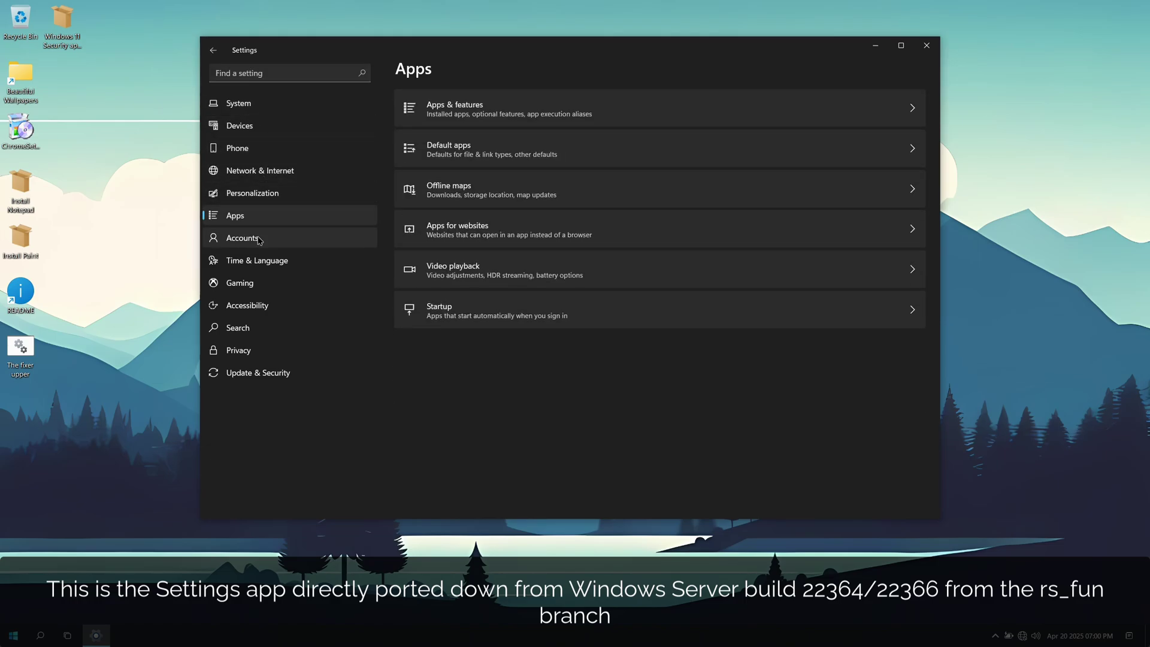
click(258, 238)
click(257, 373)
click(472, 117)
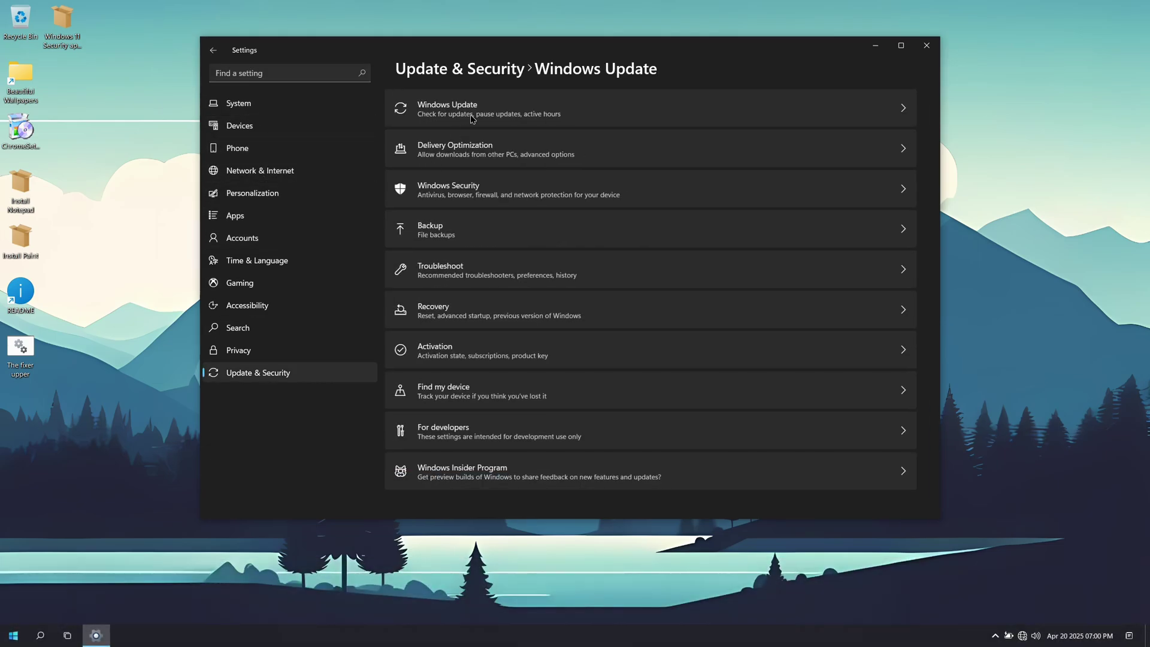
Step: Open the About page under System to read the device and Windows specifications
click(246, 103)
scroll(476, 487, down, 5)
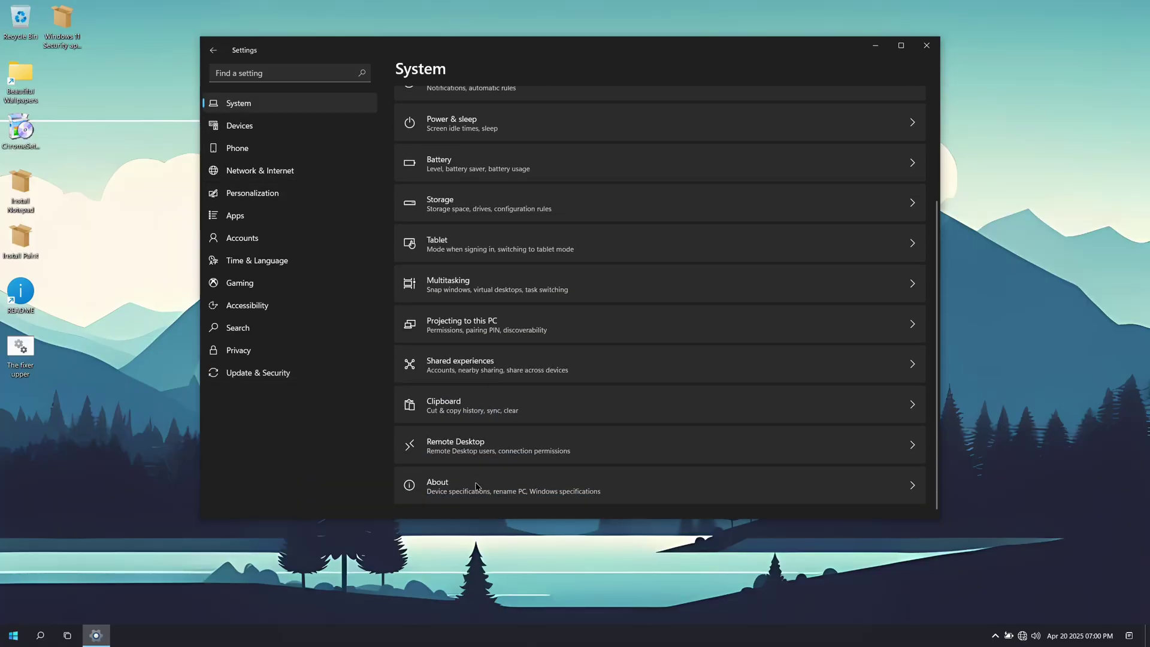
click(476, 487)
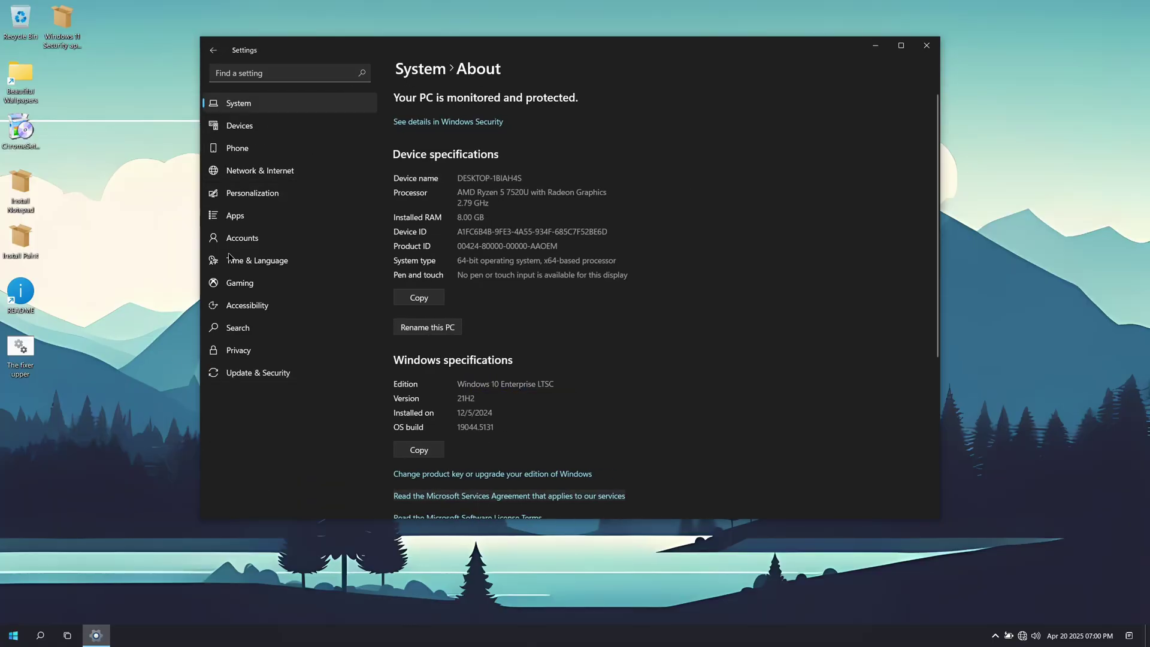
Step: Open Windows Update under Update & Security and view the configured update policies
click(258, 373)
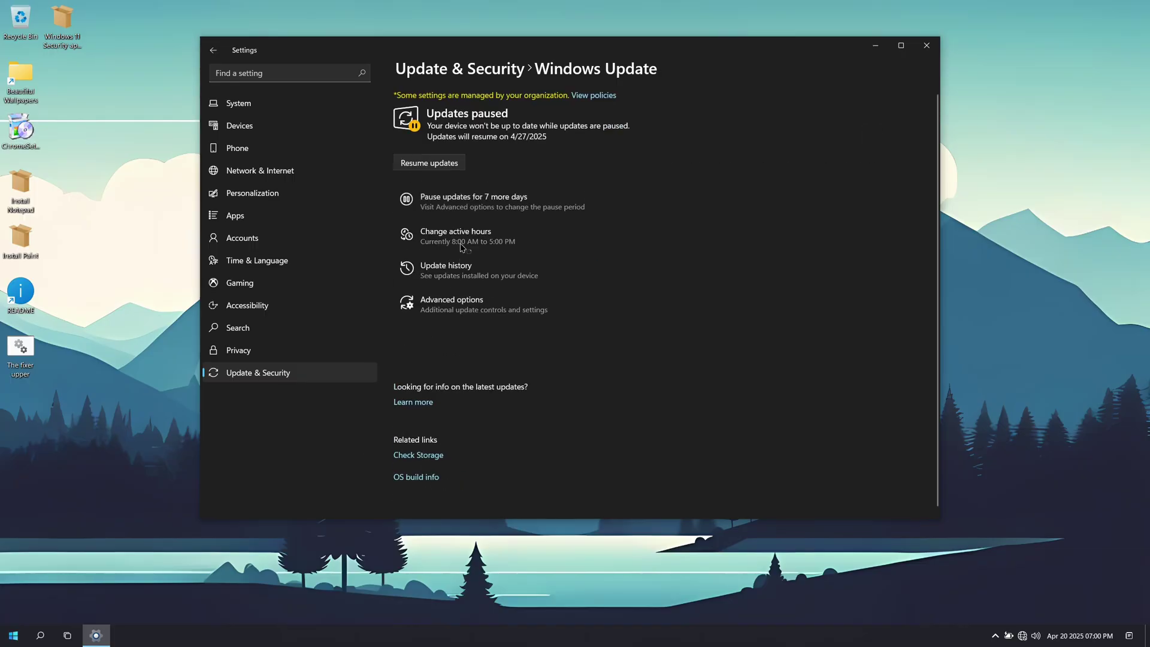
click(486, 206)
click(598, 95)
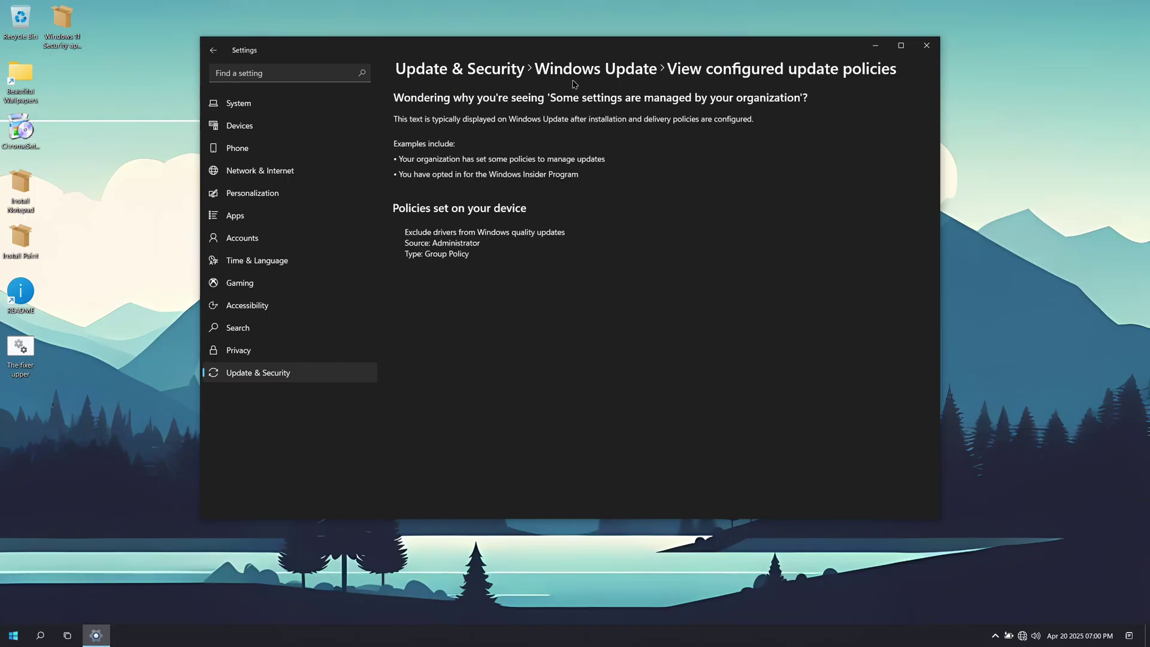
Step: Review the Themes page in Personalization and browse the Captured Motion, Flow and Glow folders in Beautiful Wallpapers
click(252, 193)
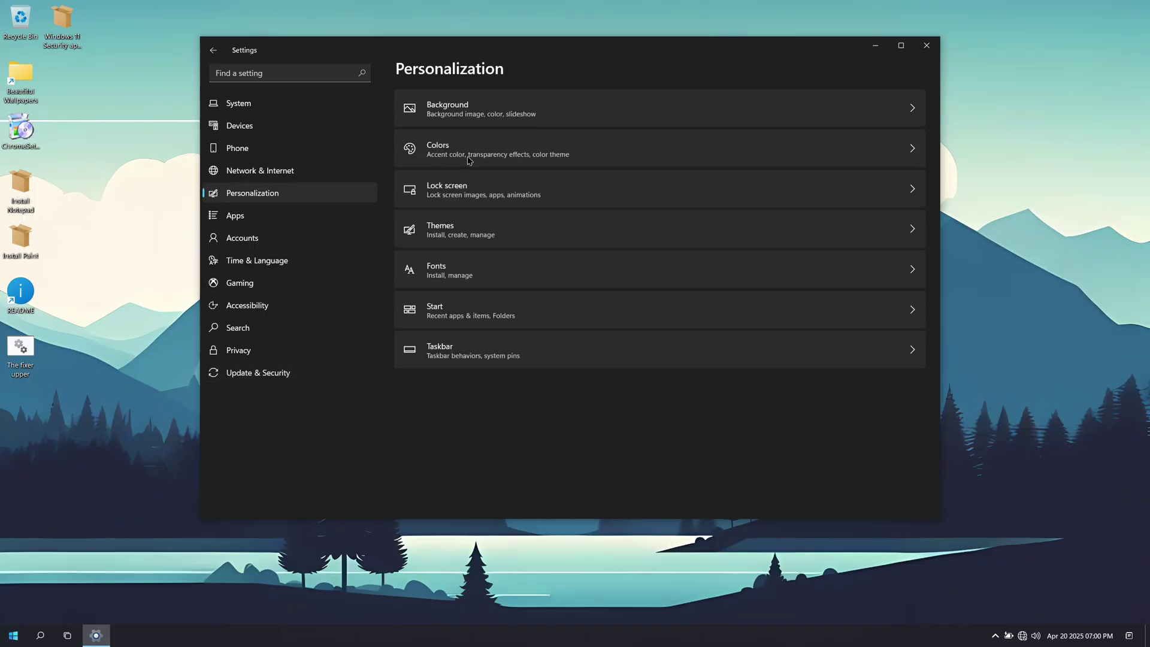
click(467, 235)
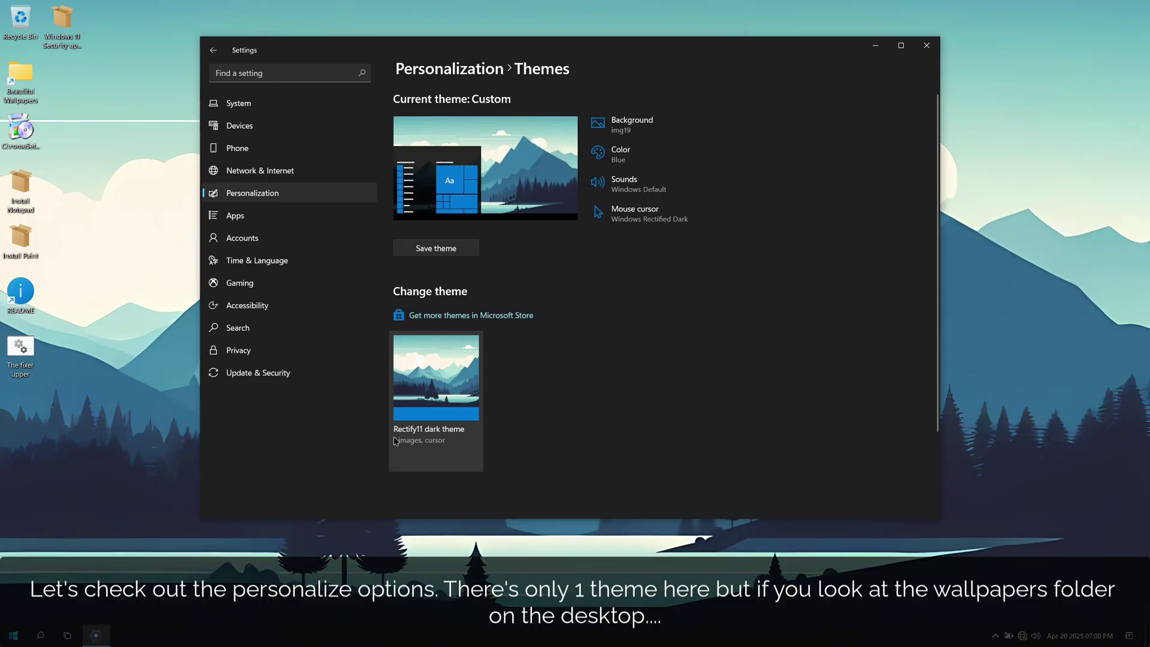
double_click(21, 78)
double_click(520, 277)
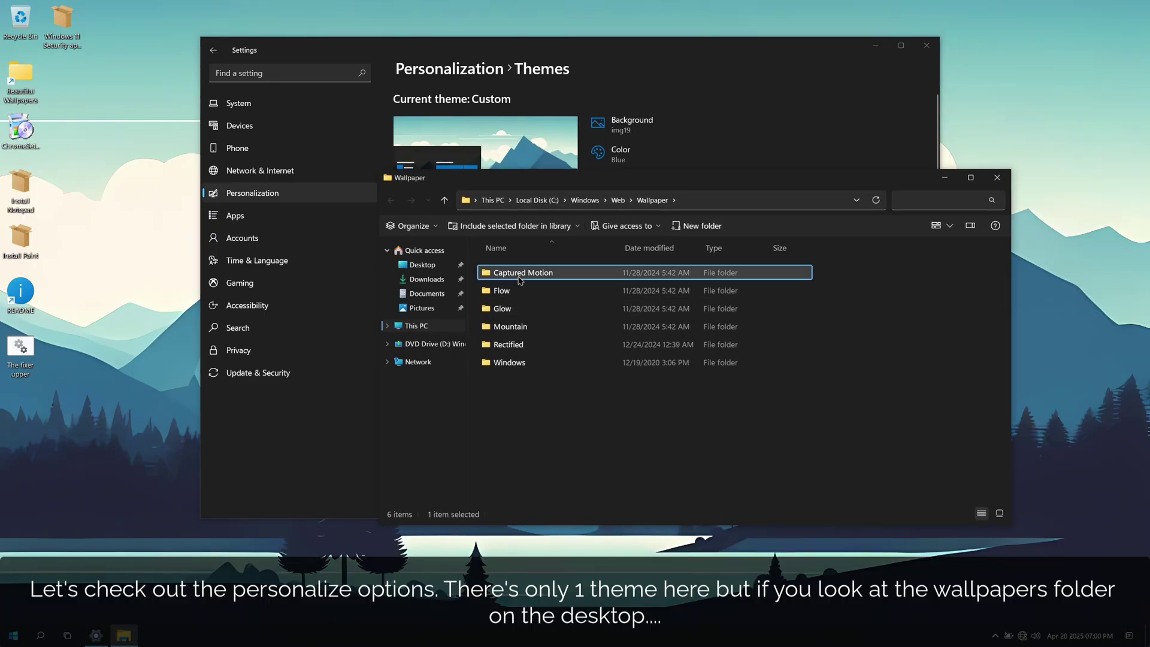
drag(742, 330, 601, 349)
click(651, 200)
double_click(503, 290)
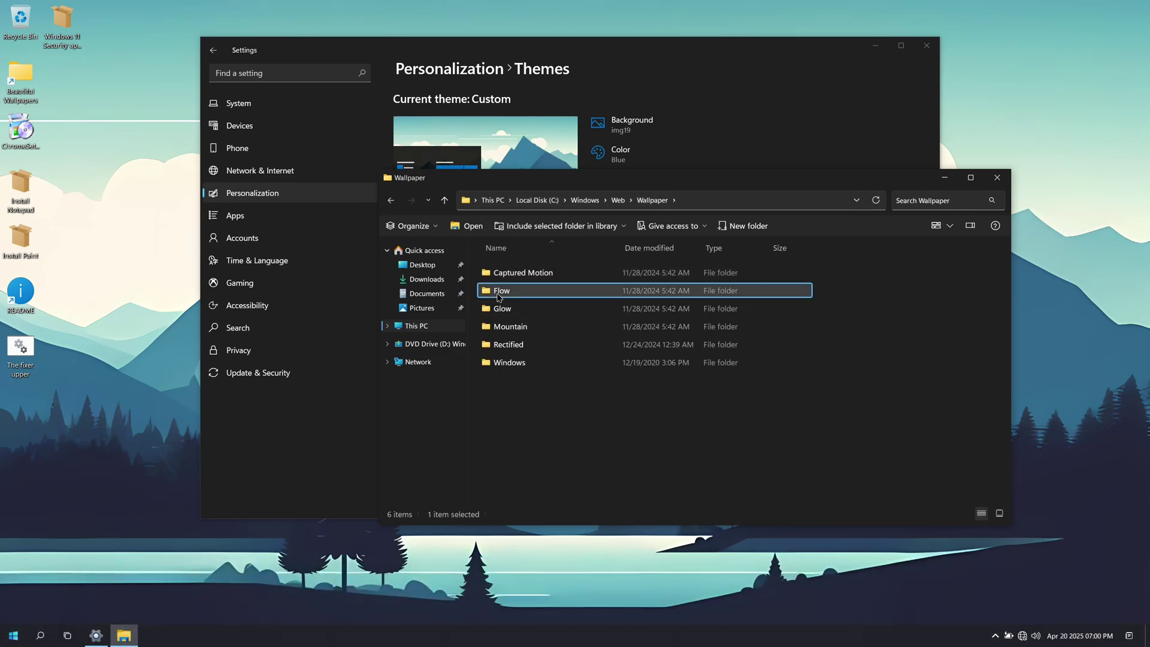
click(652, 200)
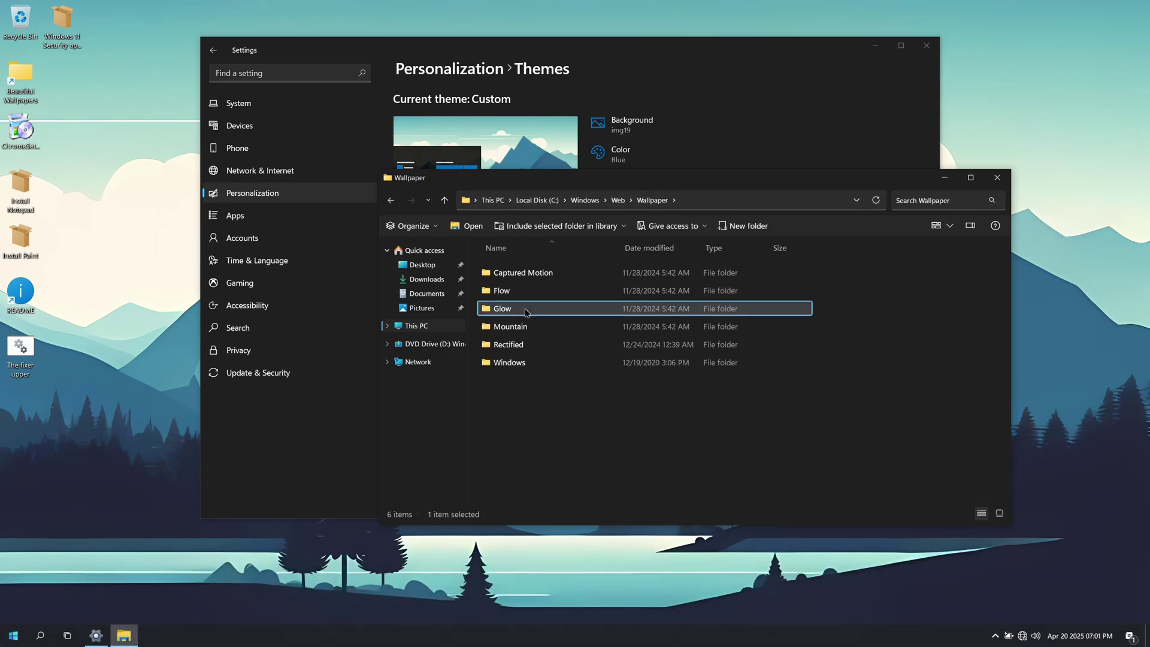
double_click(642, 309)
click(652, 200)
Step: Set img29 from the Mountain wallpaper folder as the desktop background and show the desktop
double_click(508, 326)
click(573, 281)
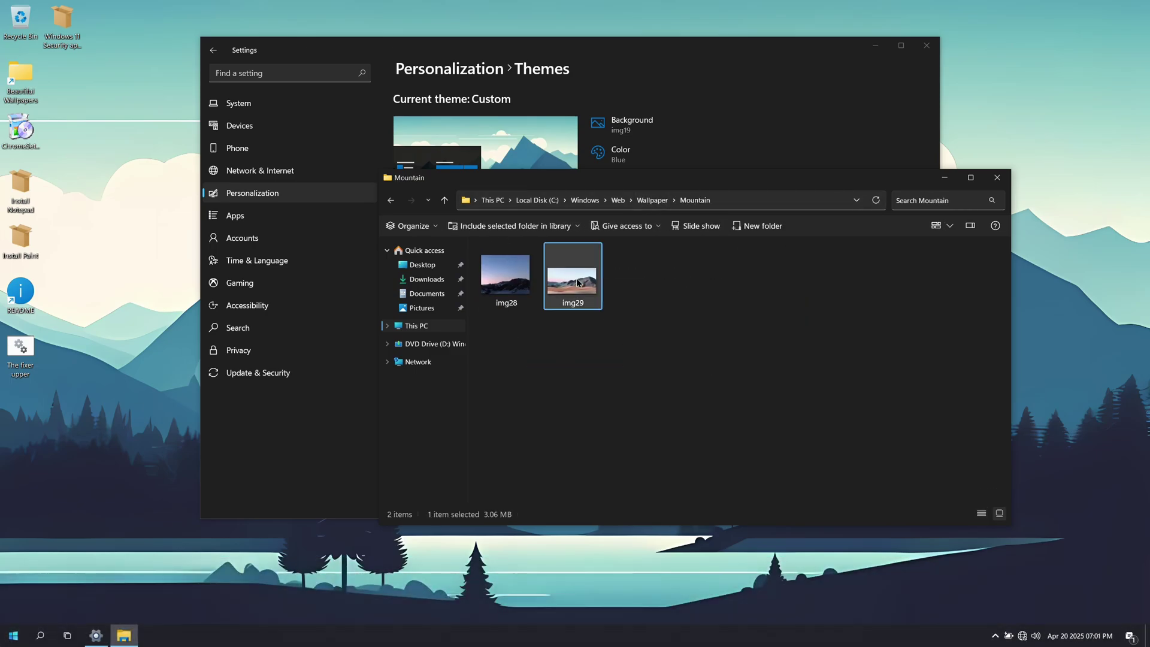
right_click(576, 280)
click(634, 327)
key(super+d)
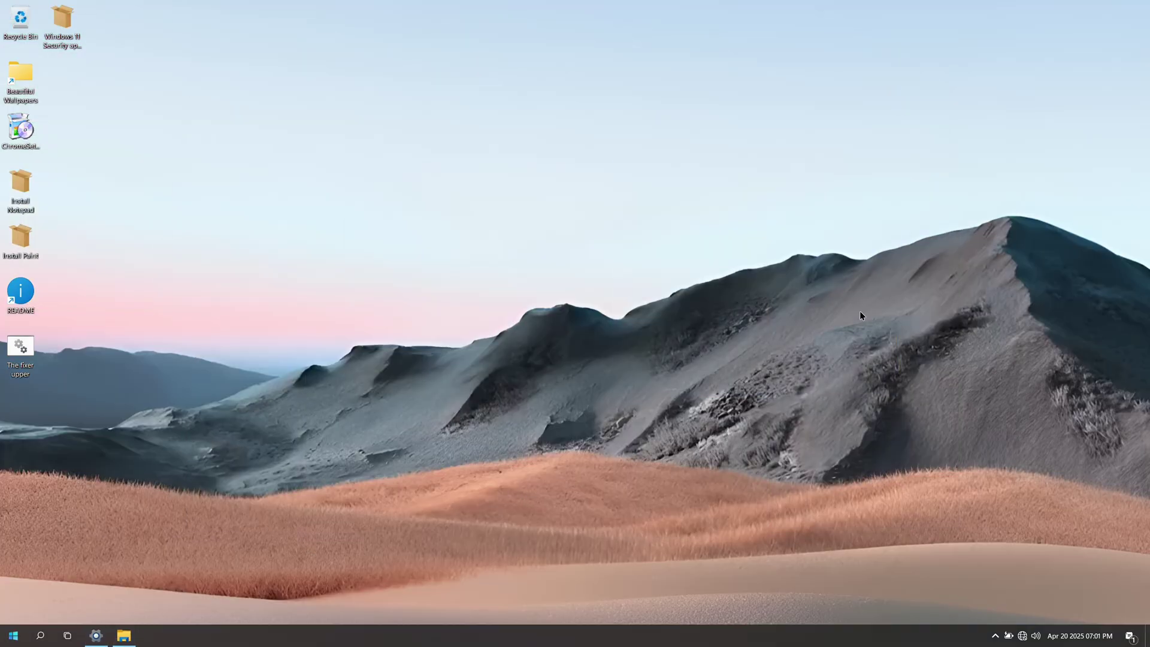
Step: Browse the Rectified wallpaper folder and set planets (dark) as the desktop background
click(123, 633)
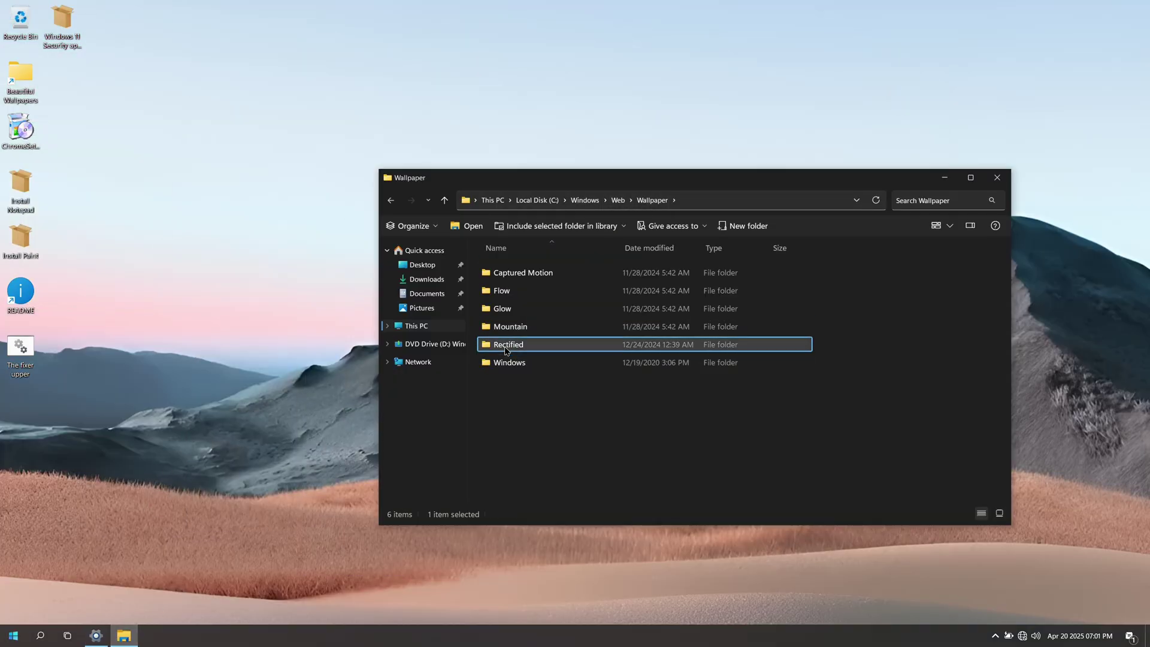
double_click(736, 341)
scroll(736, 341, down, 1)
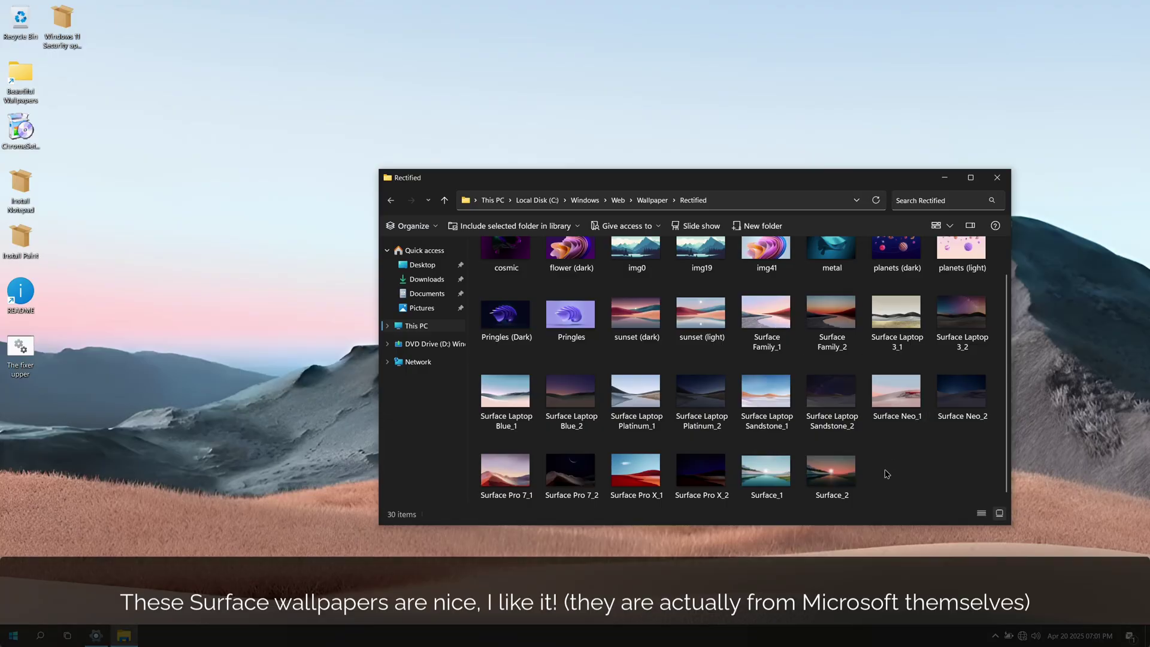
scroll(887, 465, up, 1)
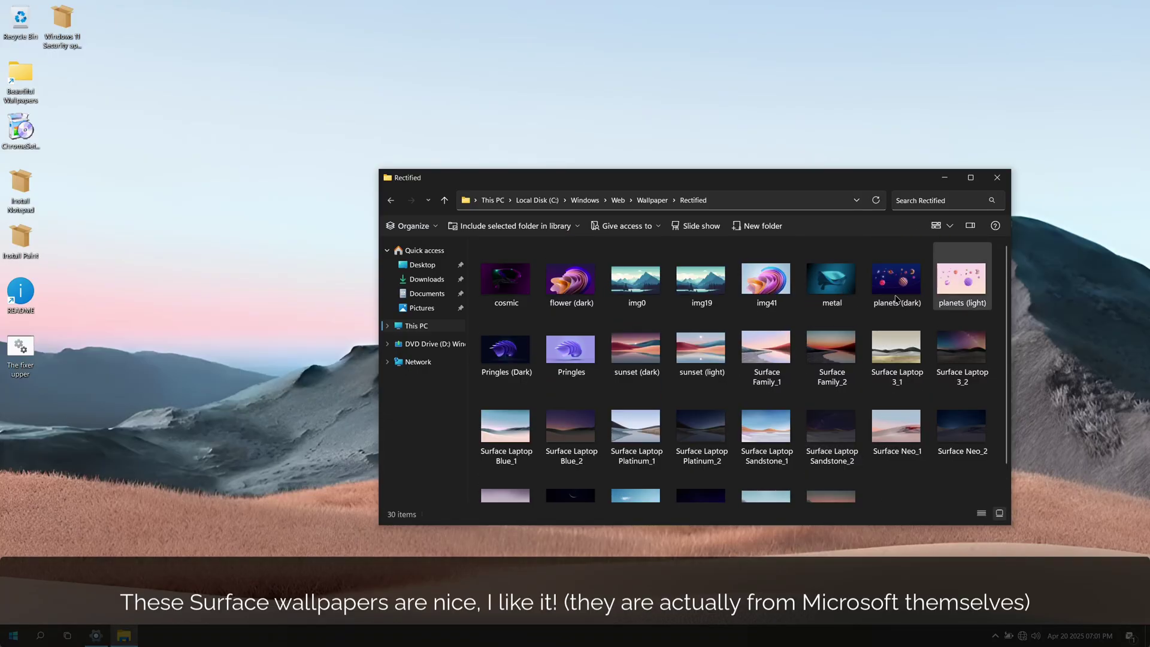
right_click(899, 277)
click(961, 324)
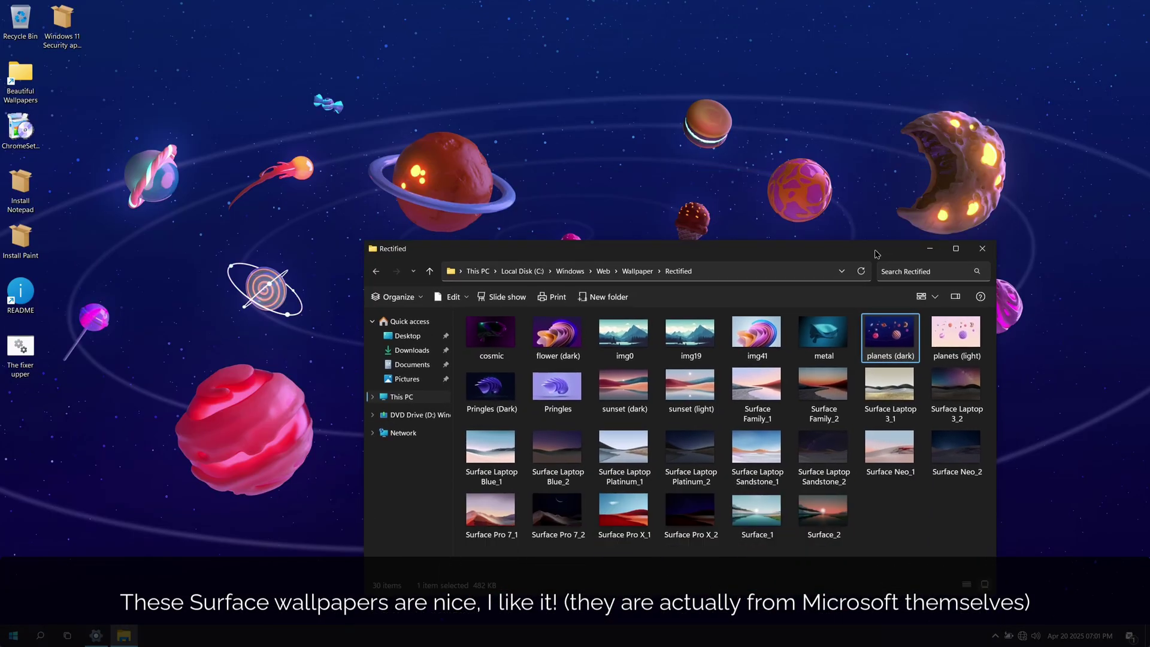
Step: Look at img0 in the Windows wallpaper folder without applying it, and close the File Explorer window
click(648, 251)
double_click(509, 415)
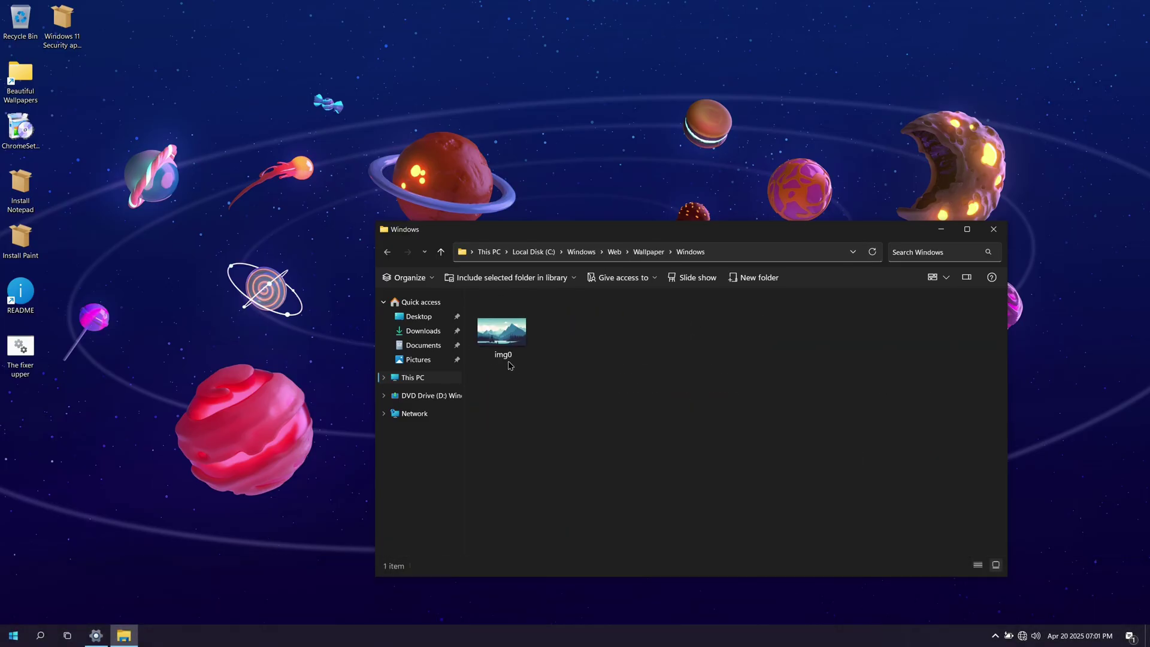
right_click(509, 336)
key(Escape)
click(994, 229)
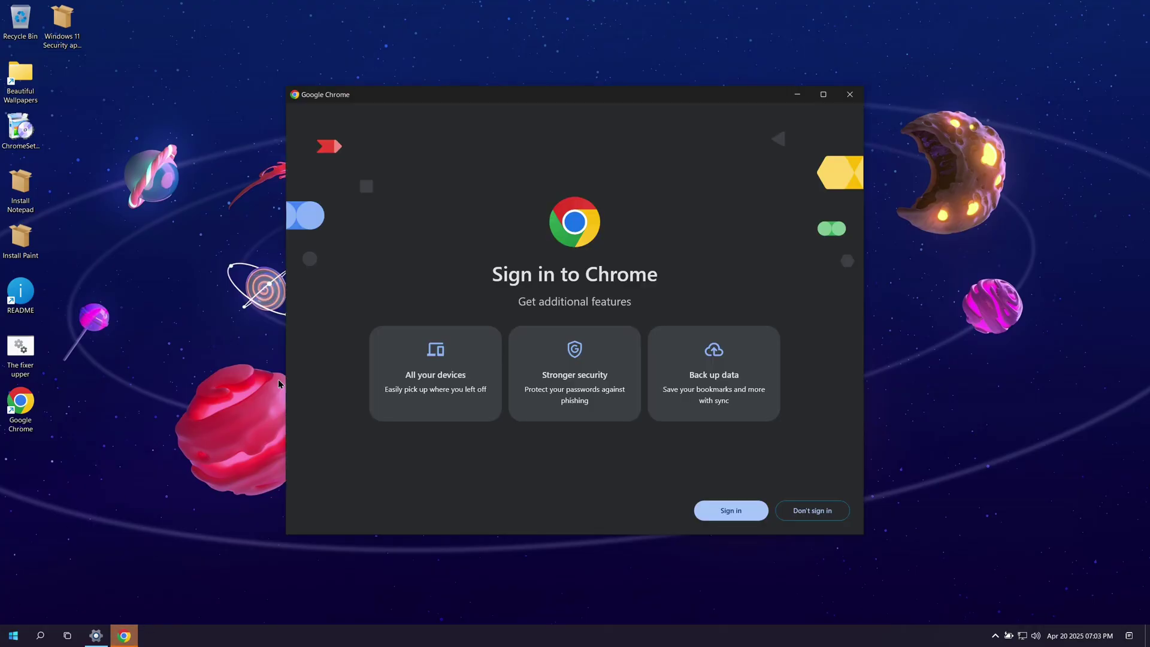
Step: Skip signing in to Chrome, dismiss the ad privacy notice and move the browser window to the middle of the desktop
click(813, 511)
click(812, 510)
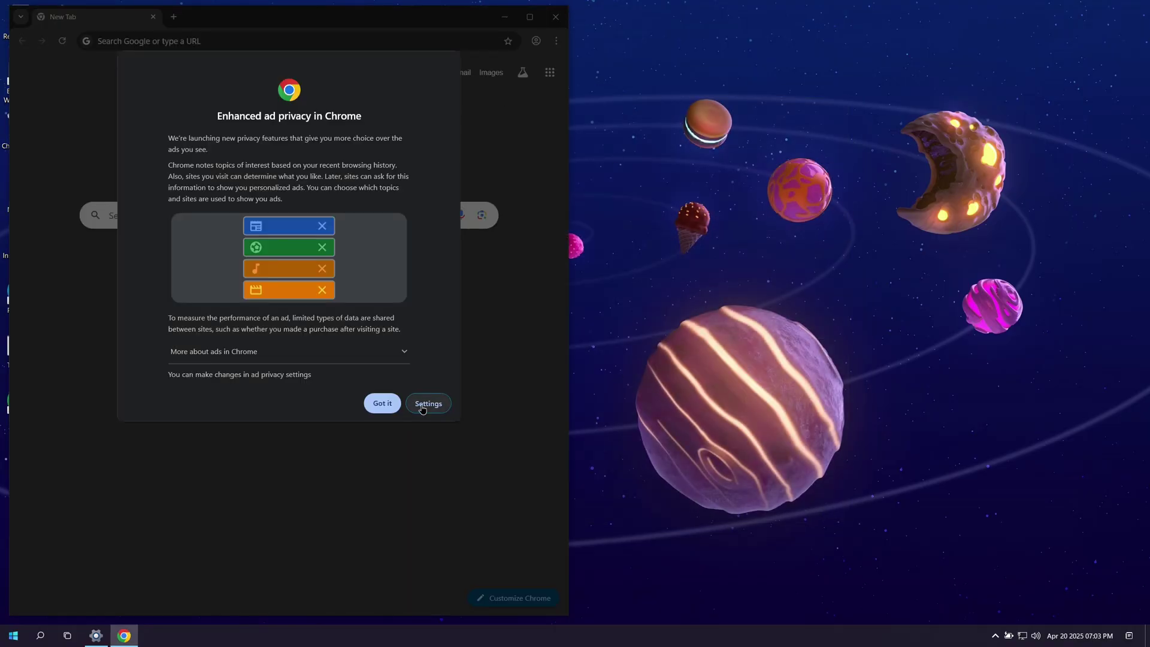
click(422, 407)
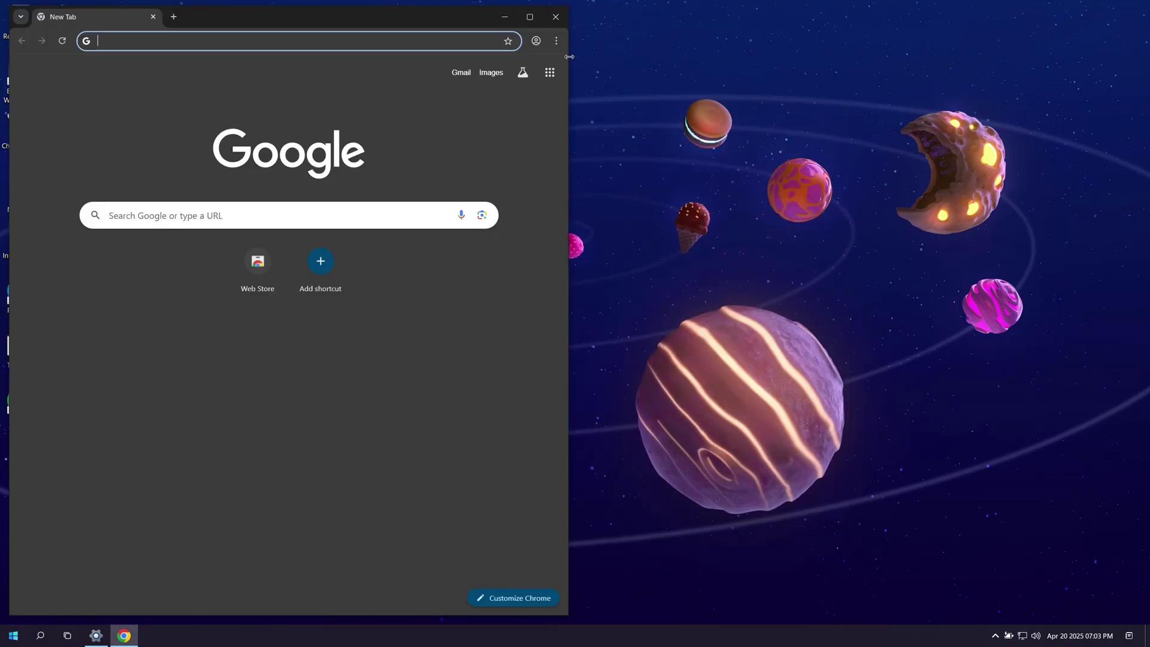
drag(569, 6, 740, 18)
drag(588, 35, 831, 17)
Step: Check the browser version on the About Chrome page in Chrome's settings
click(967, 35)
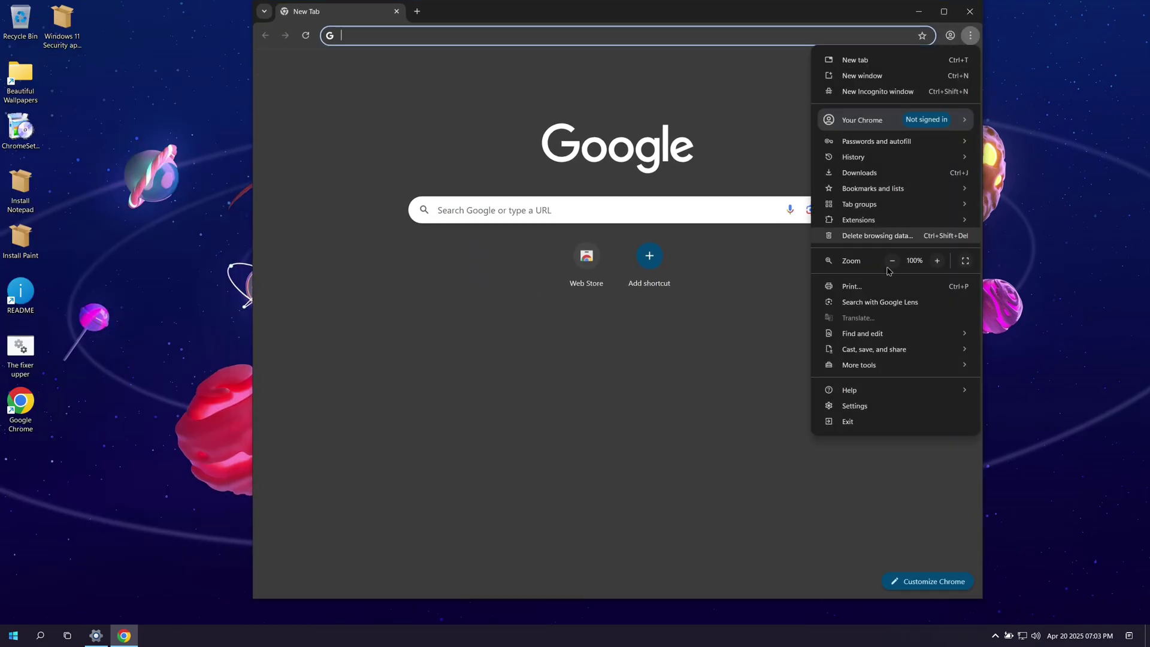
click(854, 407)
click(318, 430)
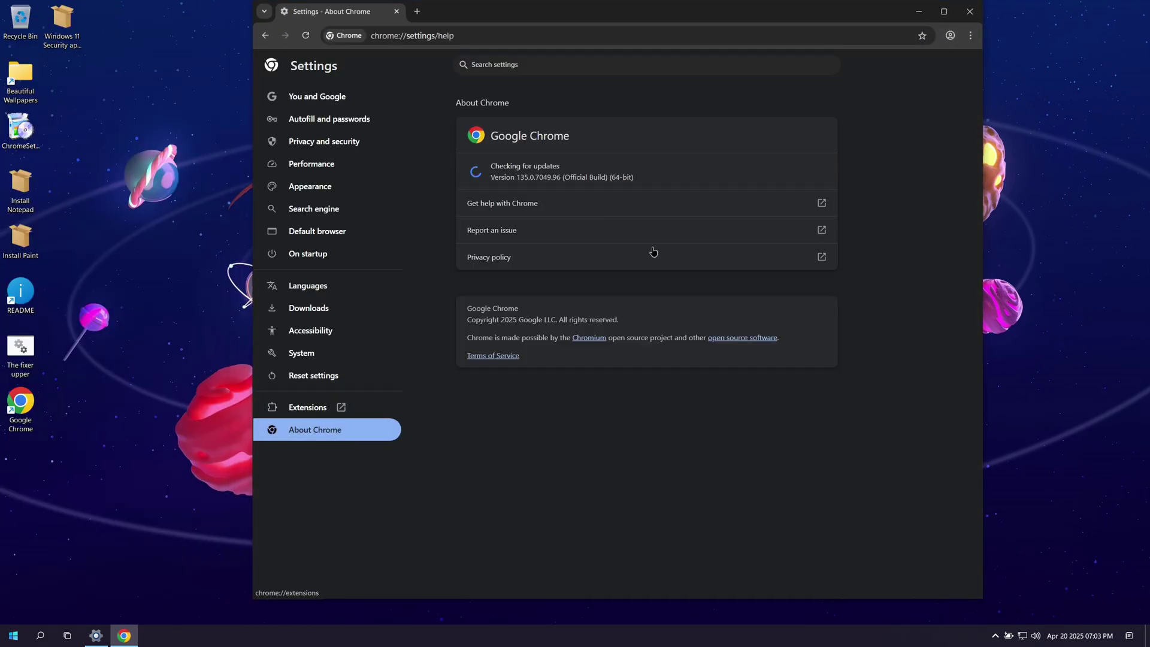
Step: Visit the 10G Tech channel's videos page on YouTube, and close the browser with all its tabs
click(555, 35)
text(youtube.com/)
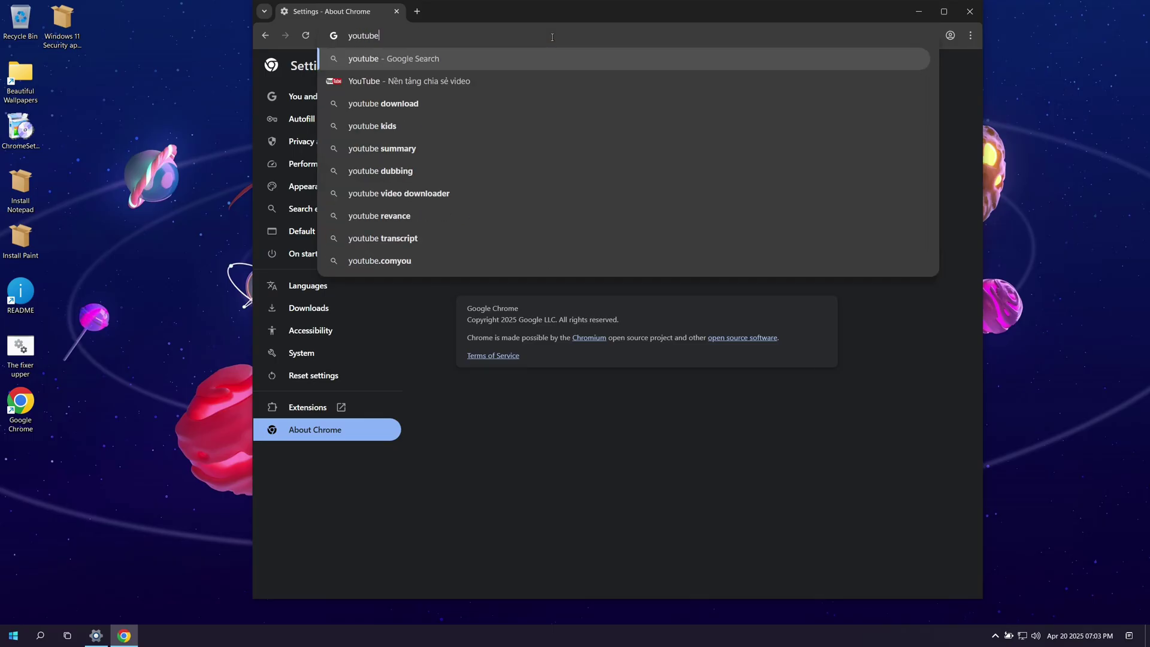
text(10gtech)
key(Return)
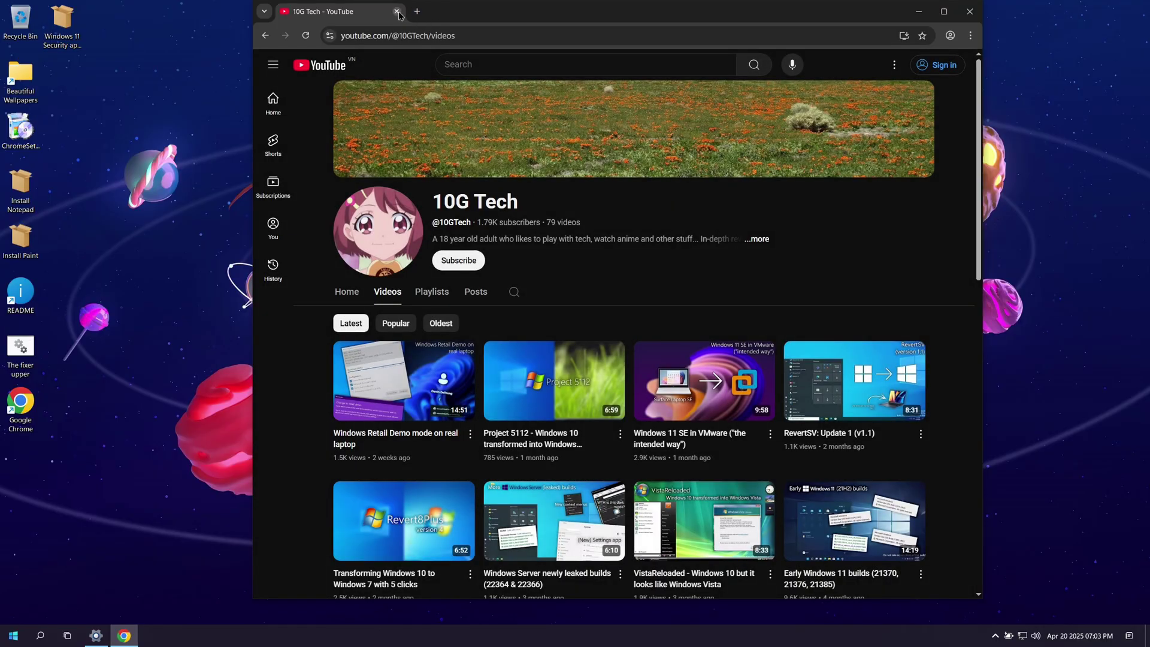
click(417, 12)
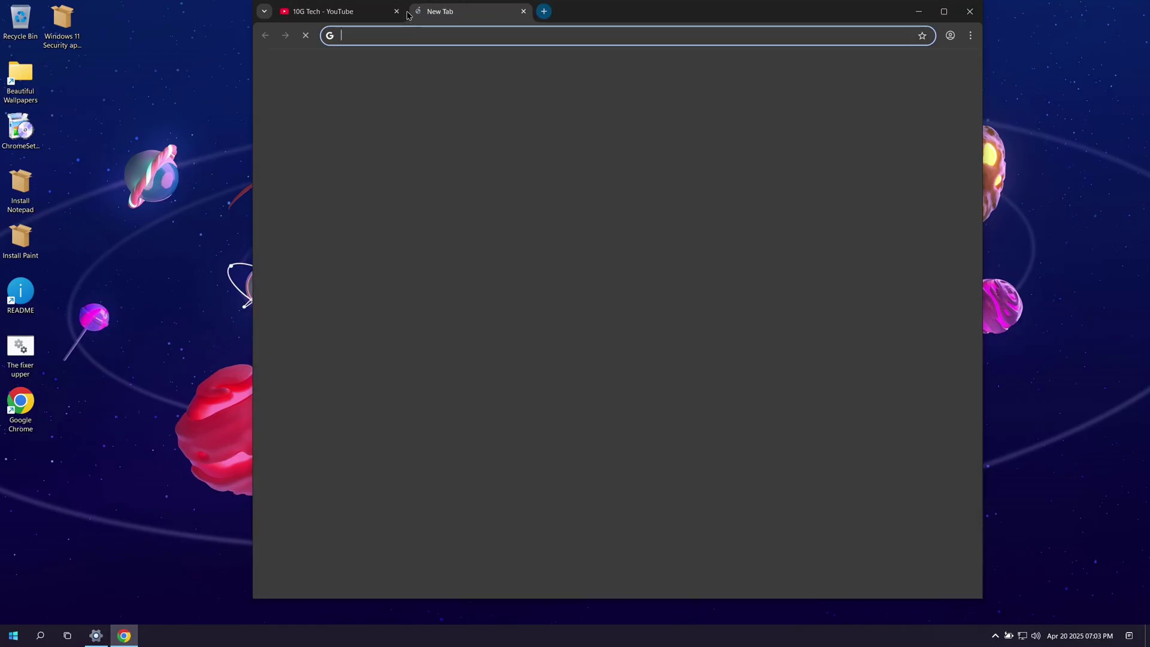
click(396, 11)
click(396, 11)
Step: Open Windows Administrative Tools from the list of installed apps and launch Event Viewer
click(7, 641)
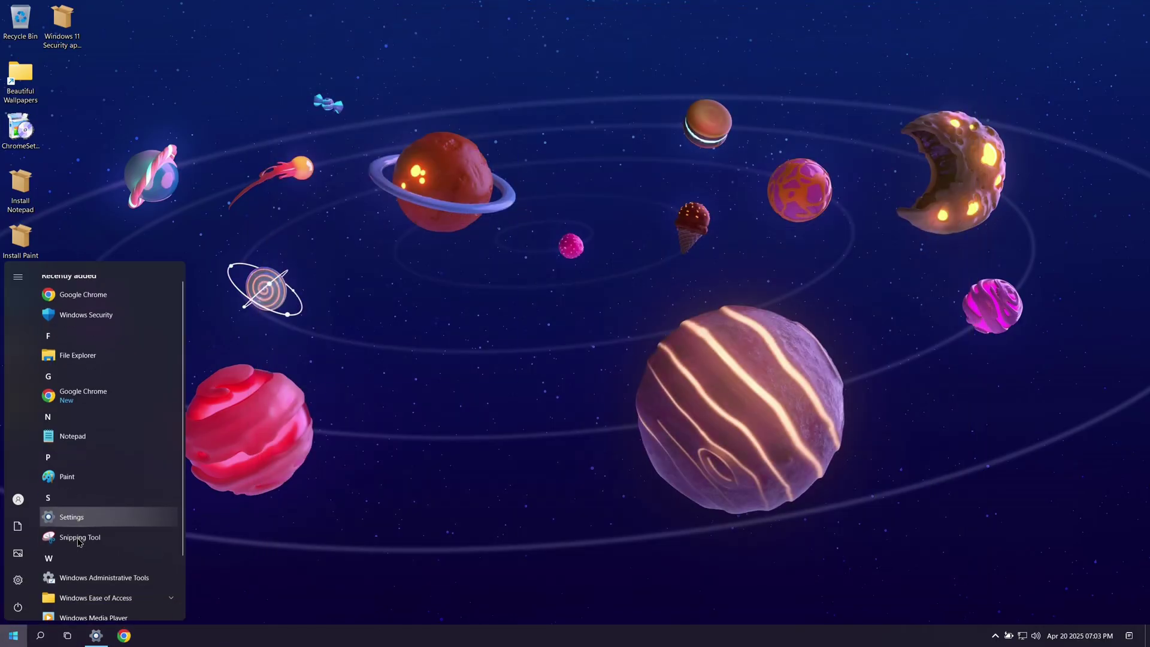
scroll(84, 510, down, 2)
key(super)
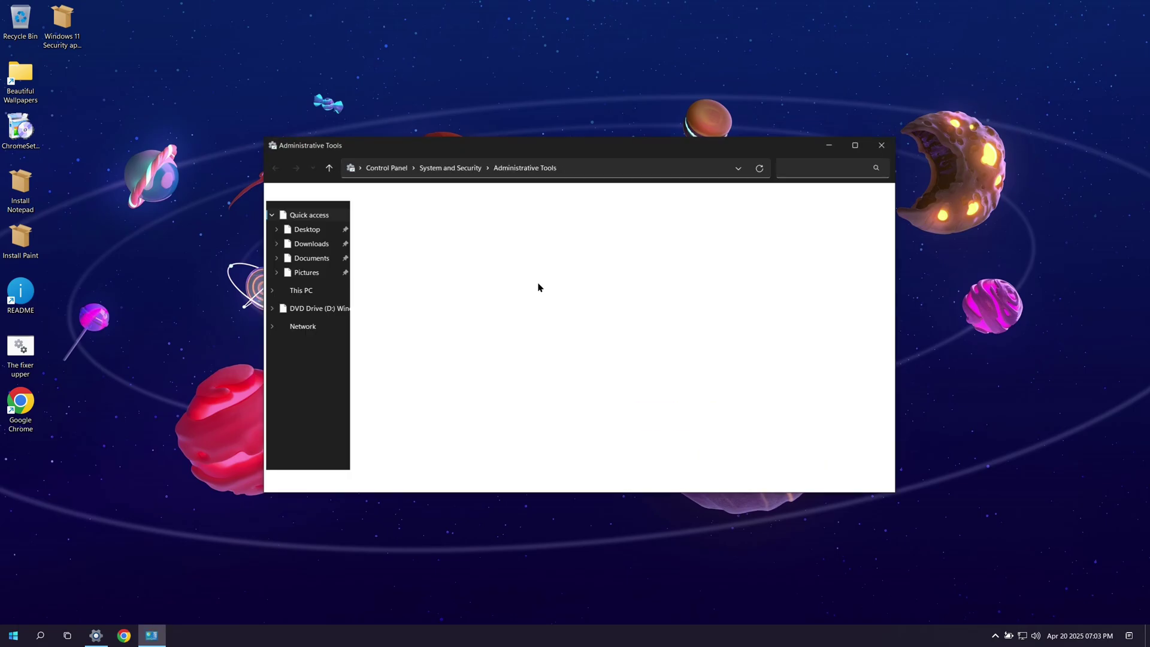
click(564, 306)
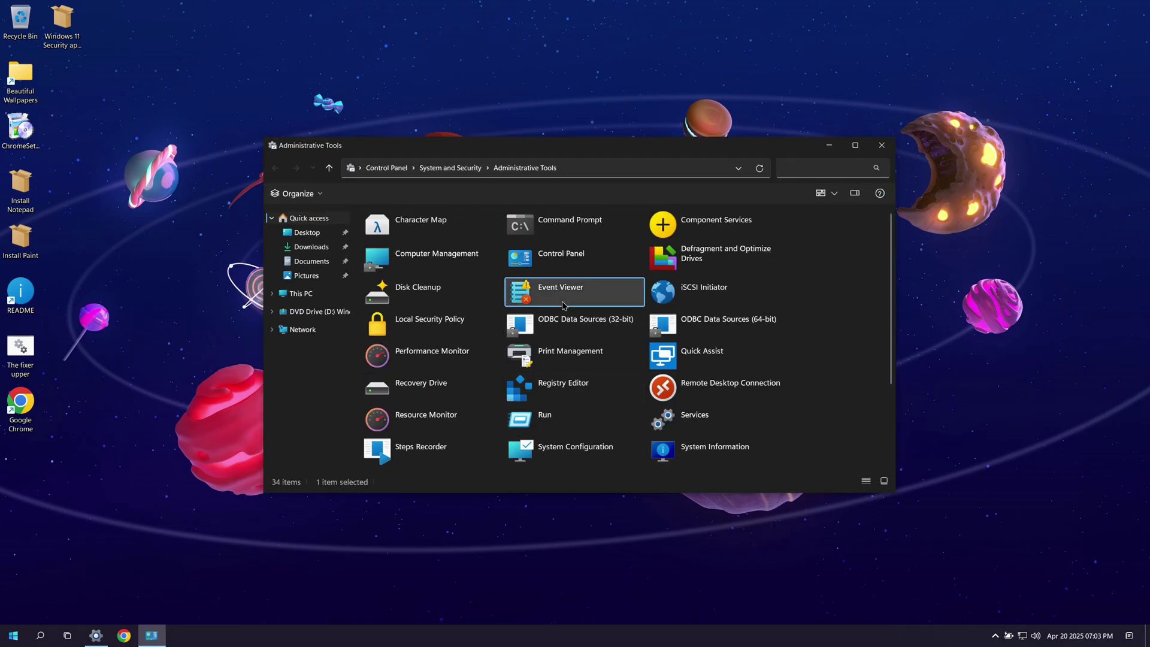
double_click(563, 306)
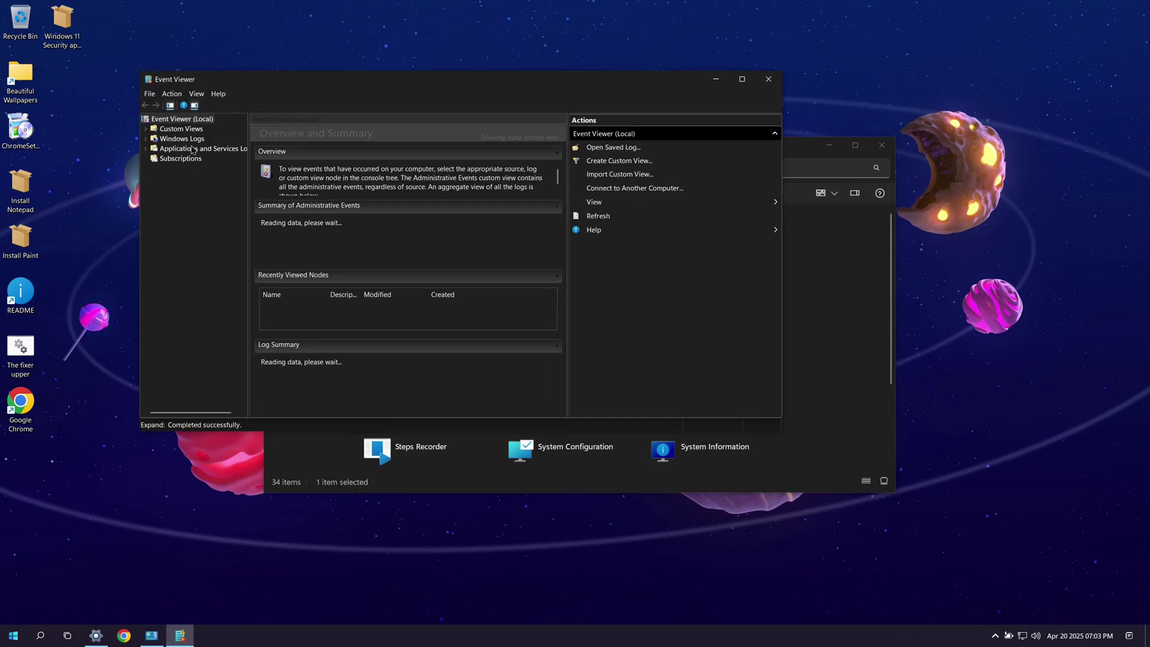
Step: Launch Performance Monitor from Administrative Tools and review its System Summary
click(818, 229)
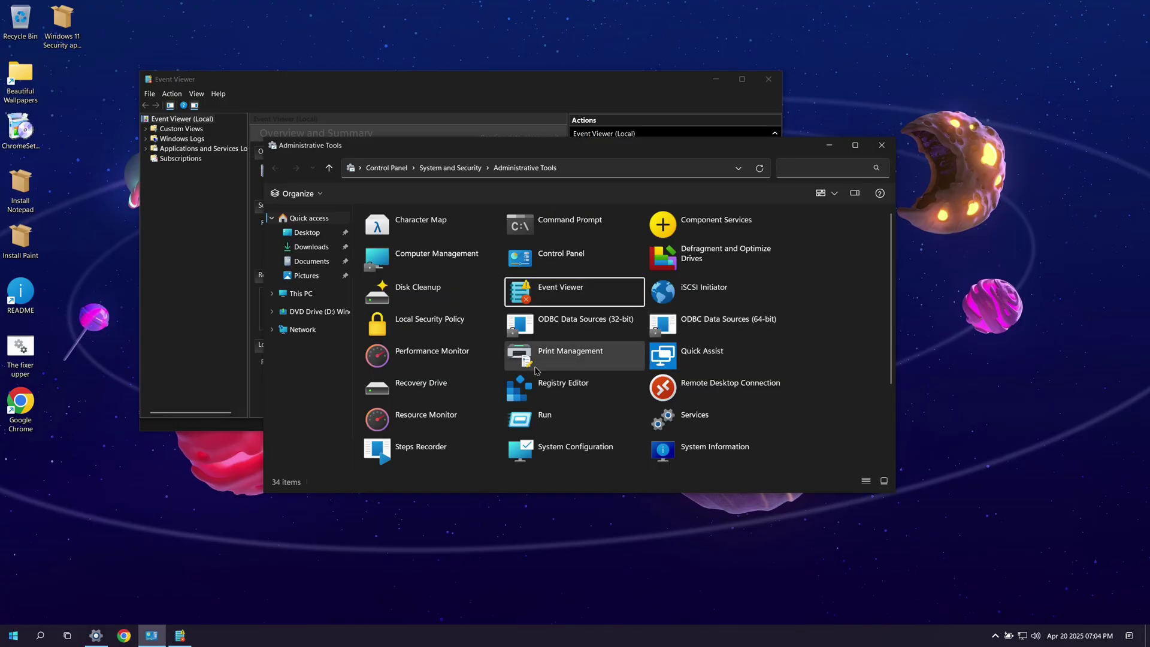
double_click(447, 358)
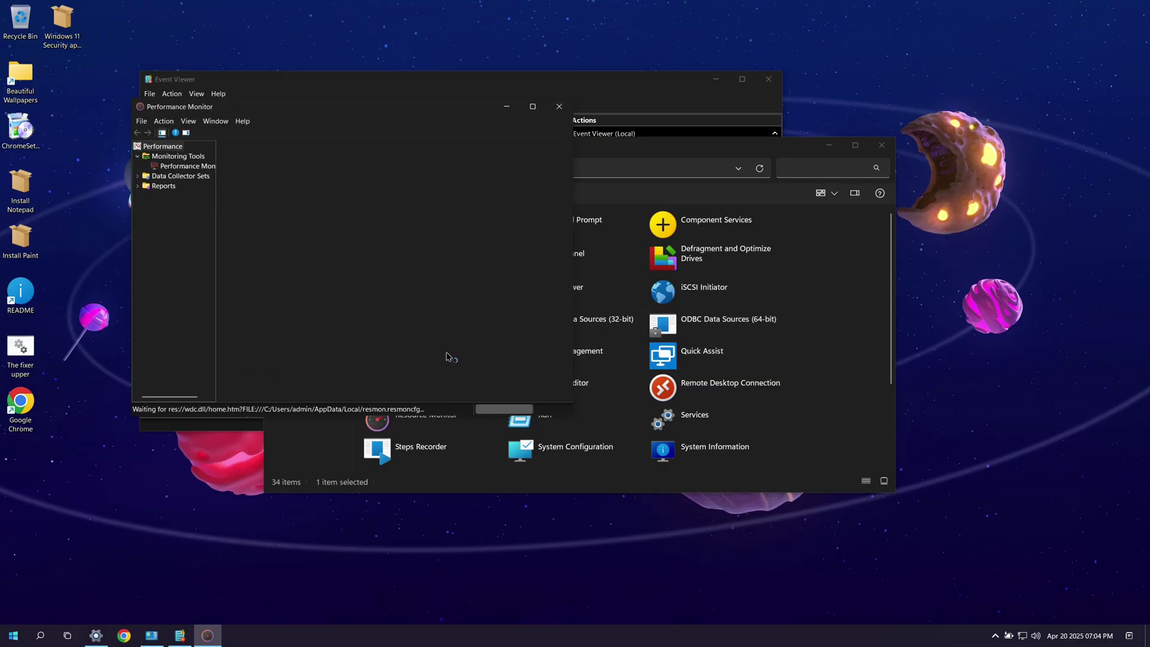
scroll(450, 332, down, 5)
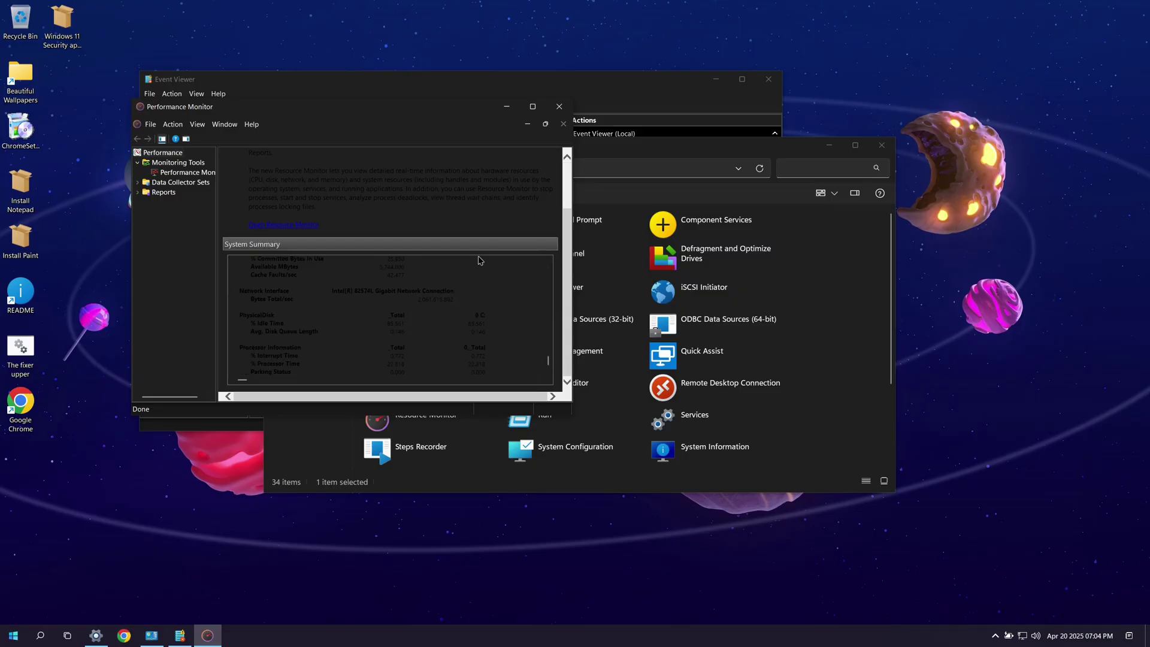
Step: Open System Information from Administrative Tools, inspect the Version and Hardware Abstraction Layer entries, and close it
click(810, 352)
scroll(810, 352, down, 3)
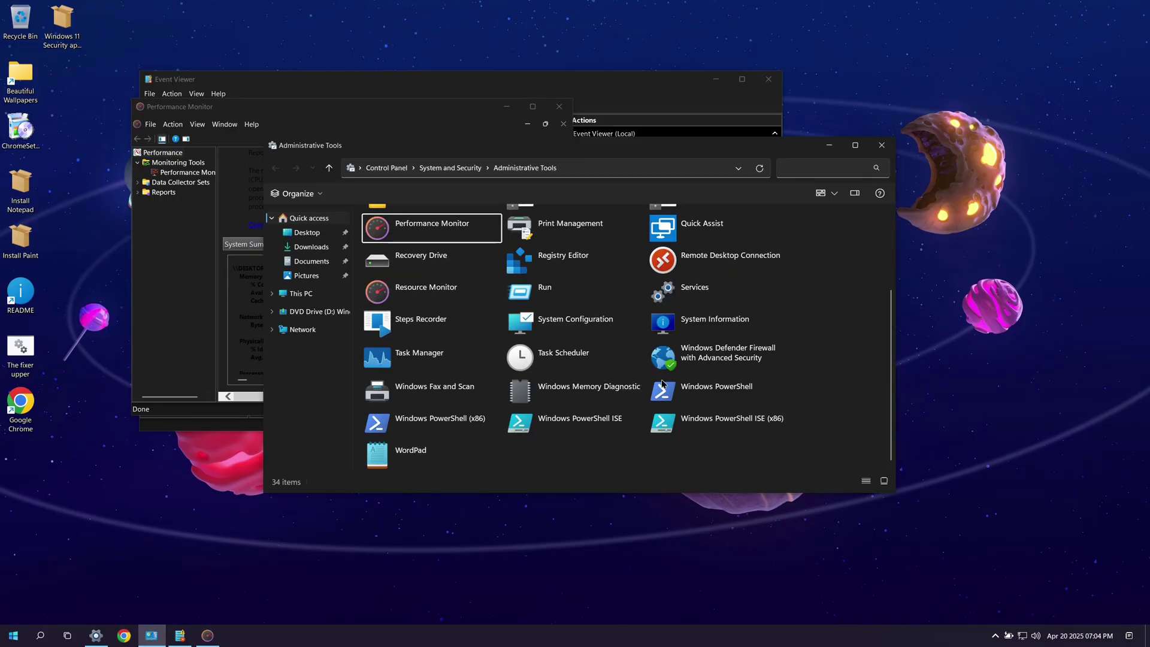
double_click(708, 324)
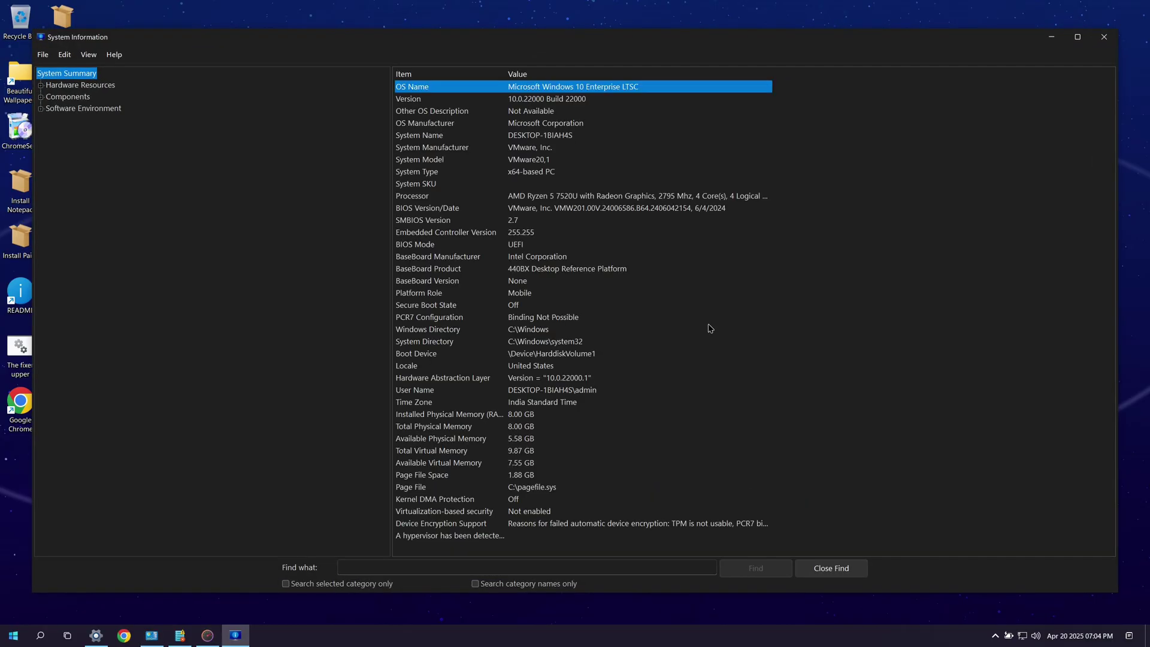
click(770, 353)
click(562, 99)
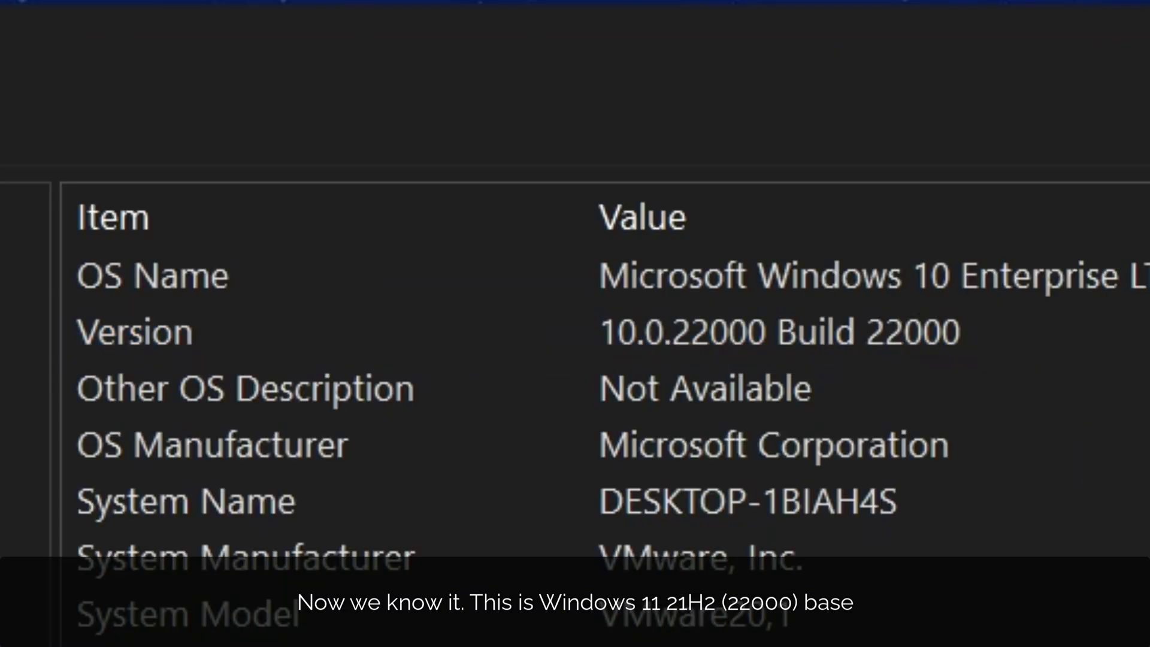
click(490, 380)
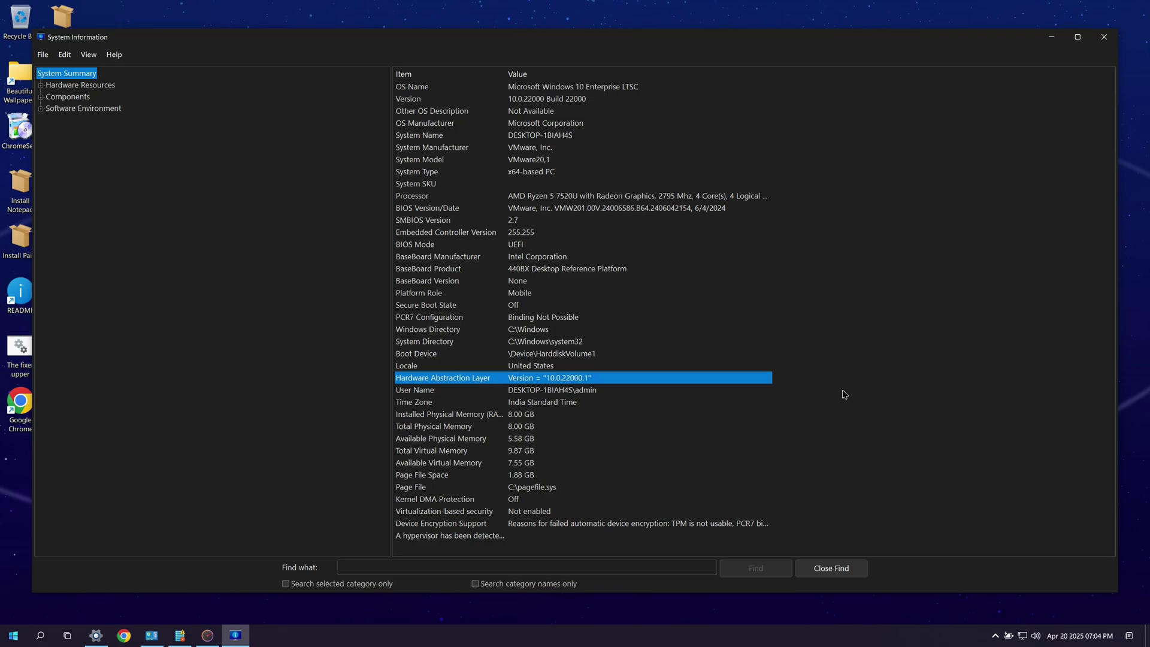
click(1105, 37)
Step: Browse the Windows folder on Local Disk (C:), look into its Rectify11 folder and return to the Windows folder
click(301, 293)
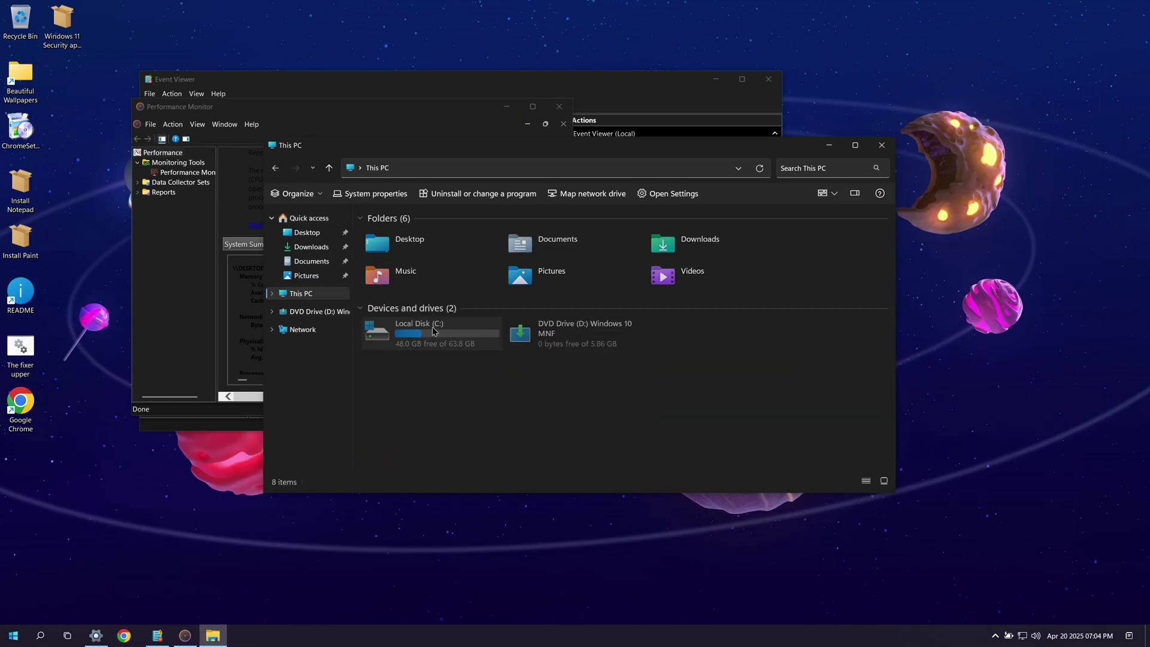
double_click(419, 333)
double_click(396, 314)
scroll(422, 396, down, 13)
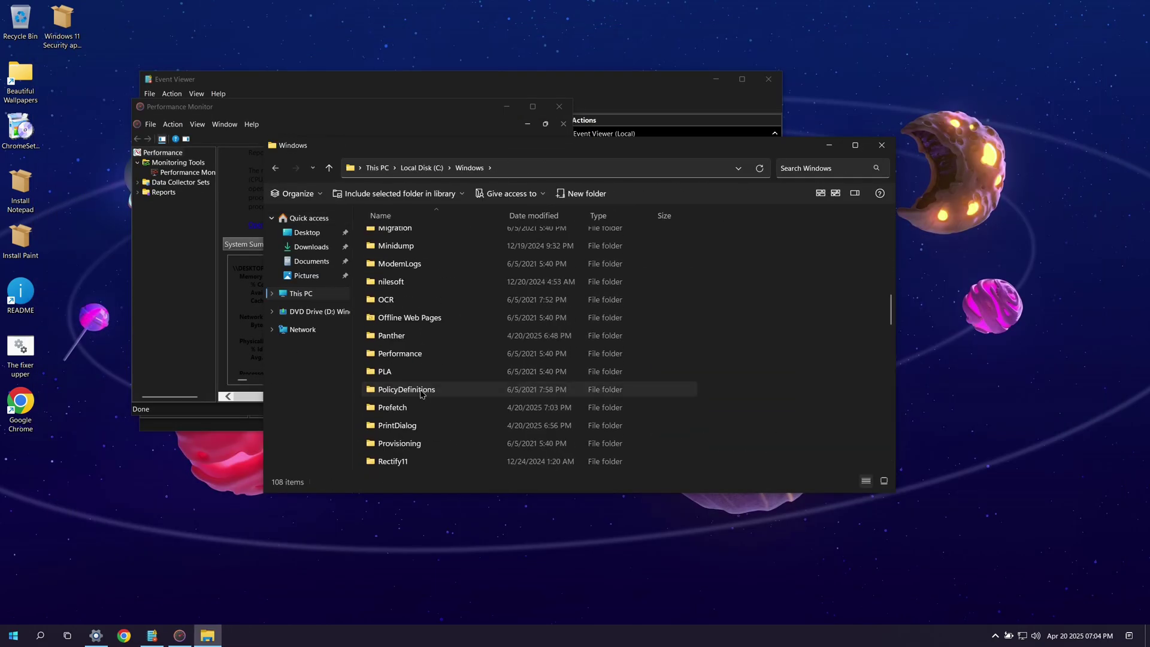
double_click(398, 349)
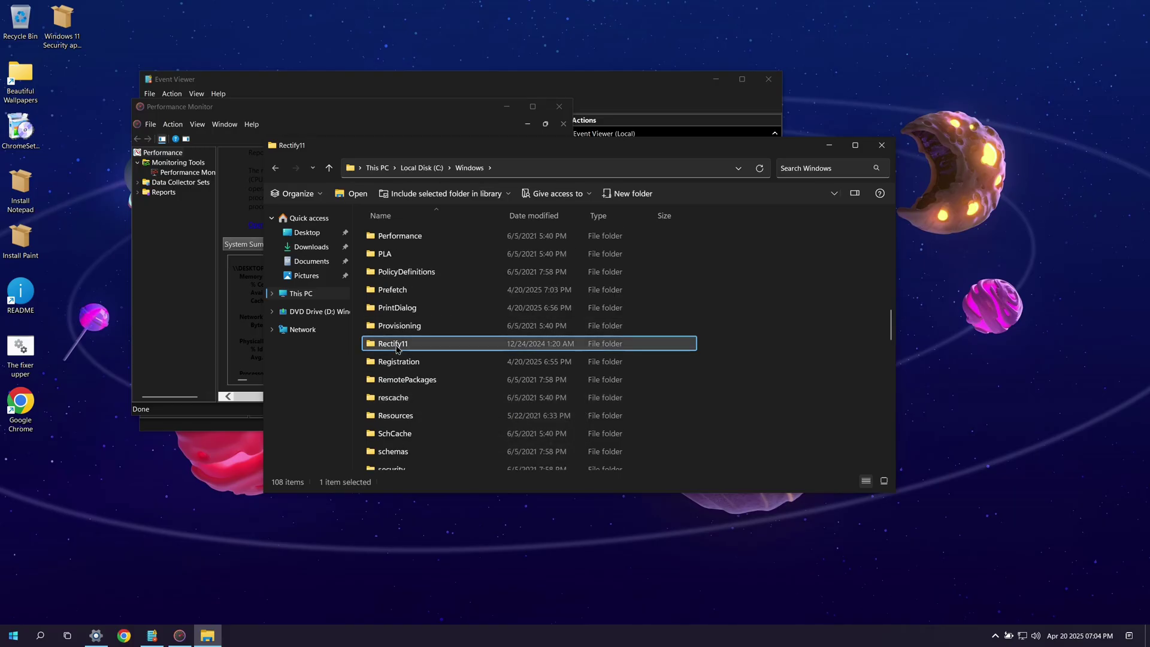
click(470, 167)
scroll(441, 353, down, 5)
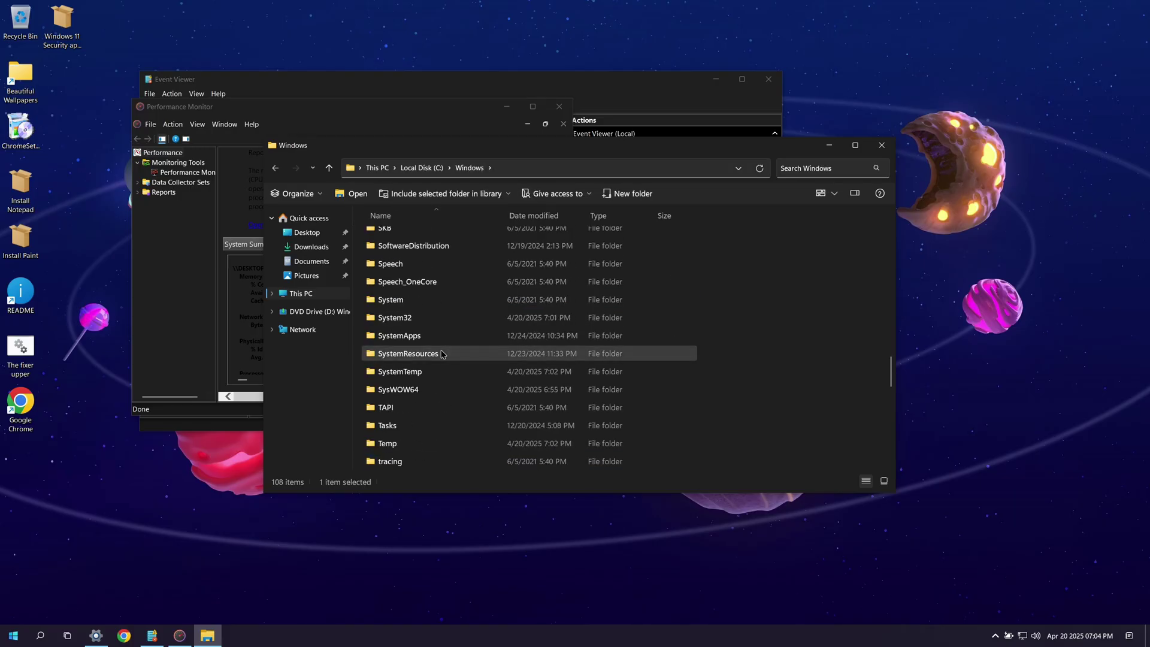
Step: Sort the System32 folder by size and inspect the Details, Digital Signatures and General properties of ntoskrnl
double_click(395, 317)
click(665, 216)
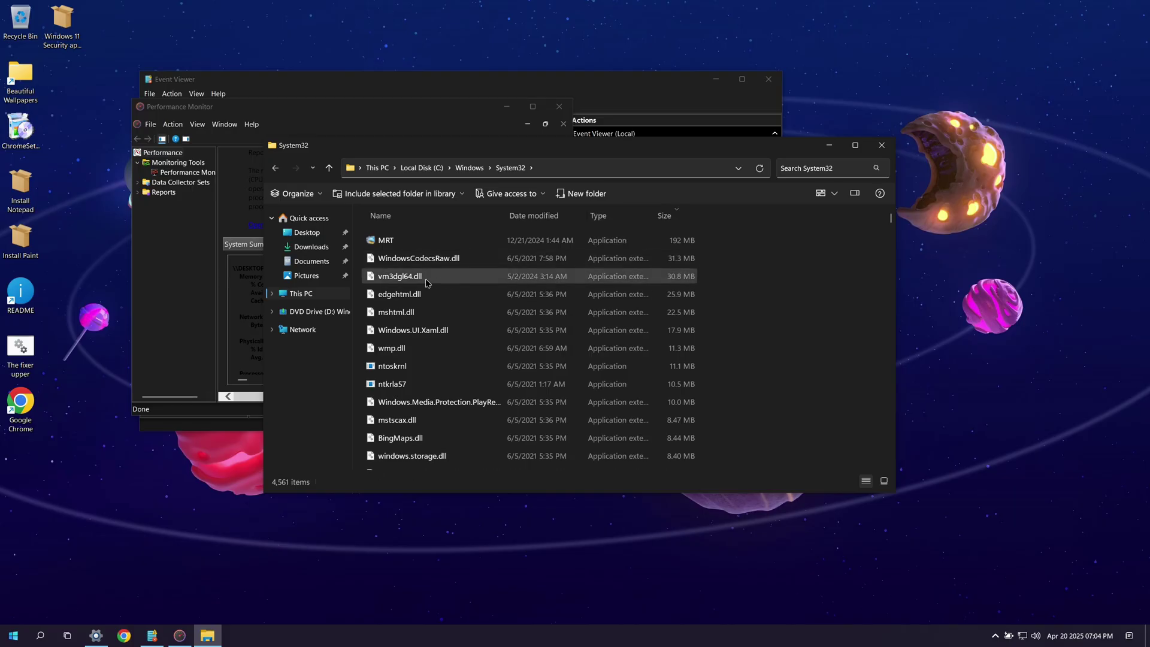
right_click(399, 365)
click(434, 571)
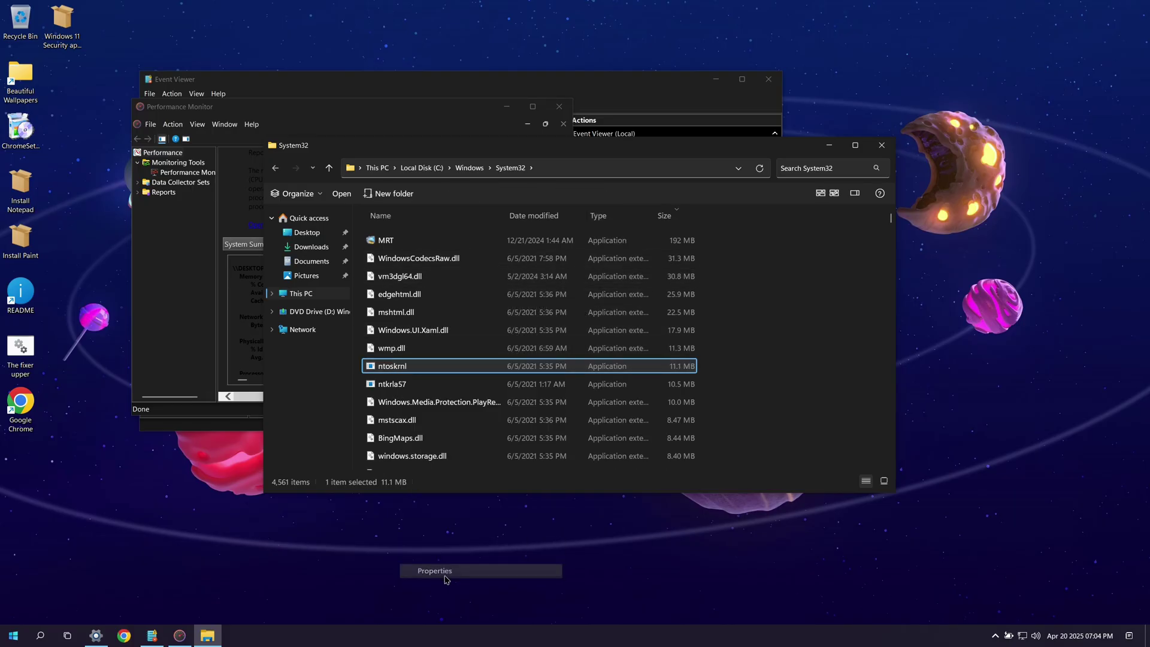
click(523, 301)
click(482, 481)
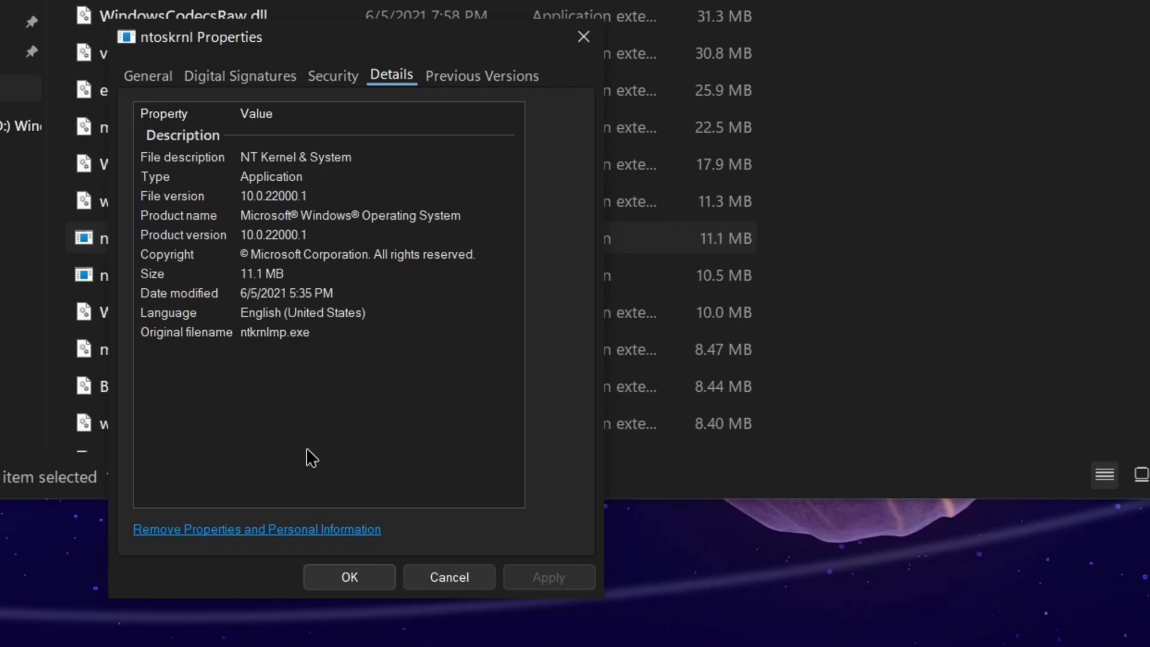
click(249, 84)
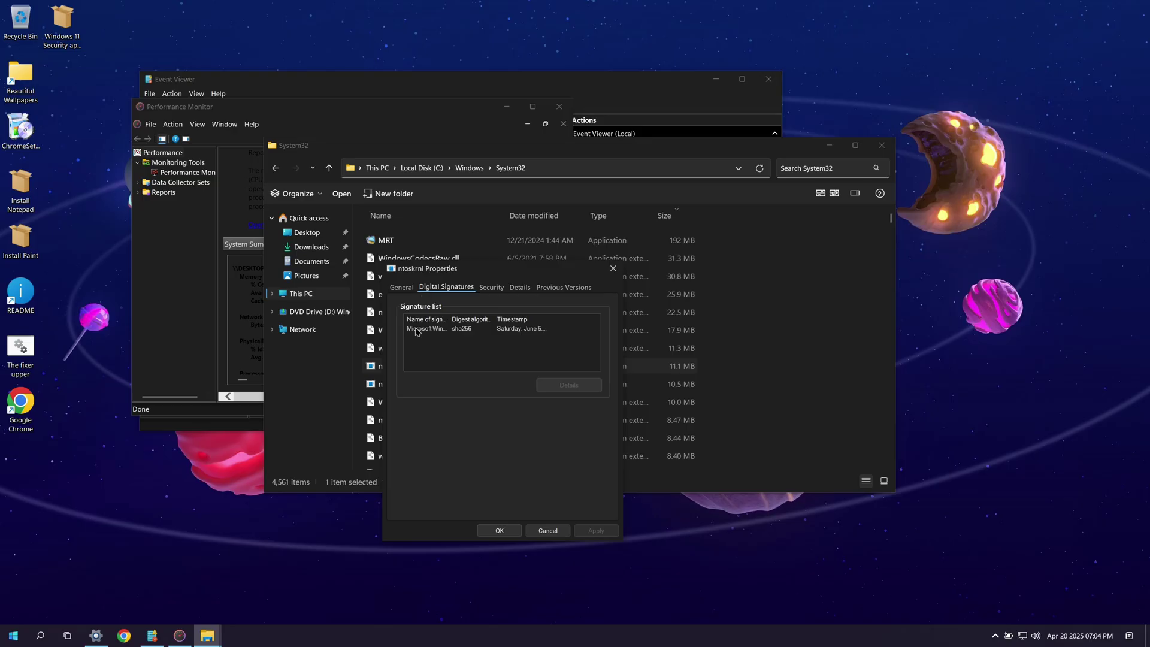
click(403, 288)
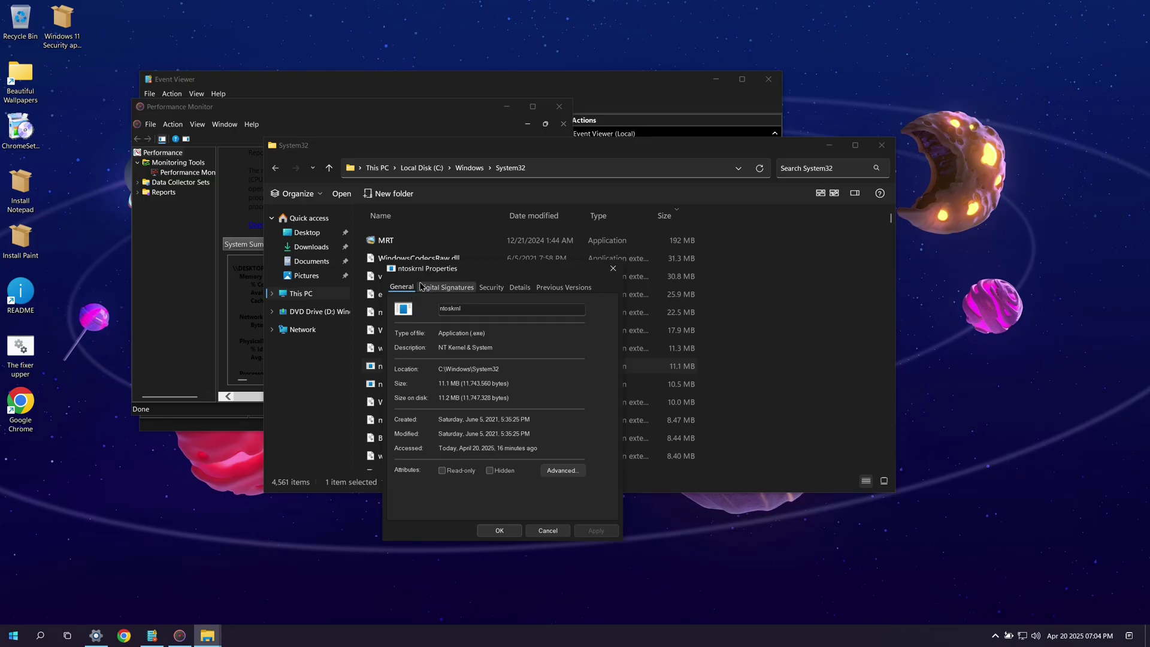
click(613, 267)
Step: Launch cmd.exe from the System32 folder, enter hi! as a test command and clear the console with cls
click(579, 166)
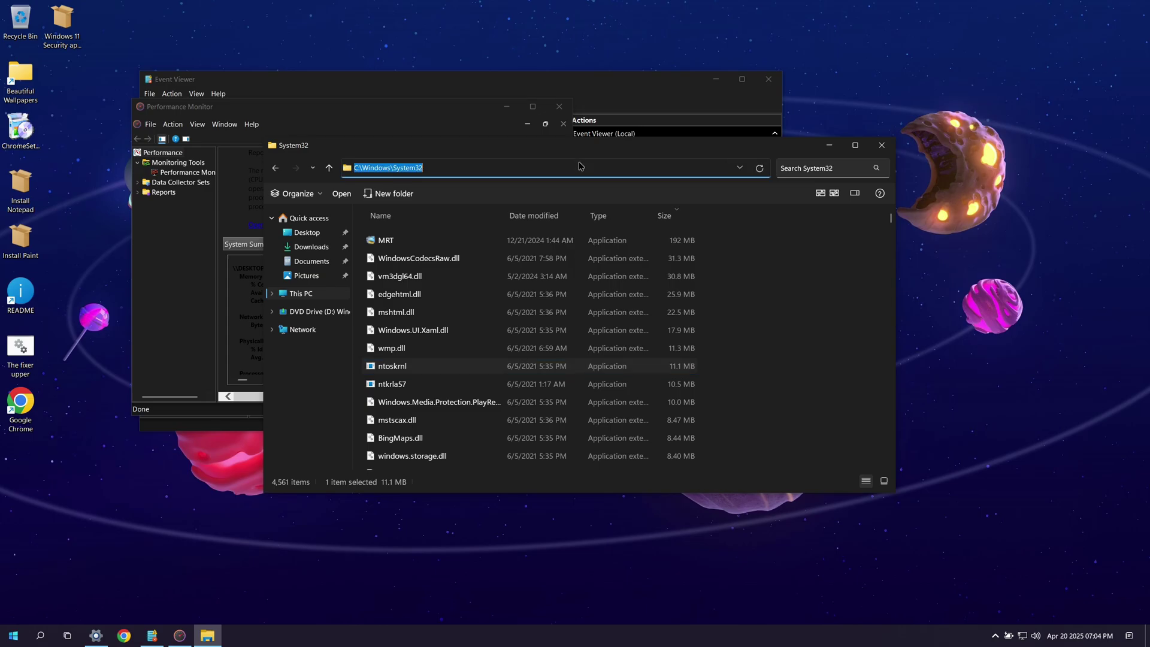
text(cmd.exe)
key(Return)
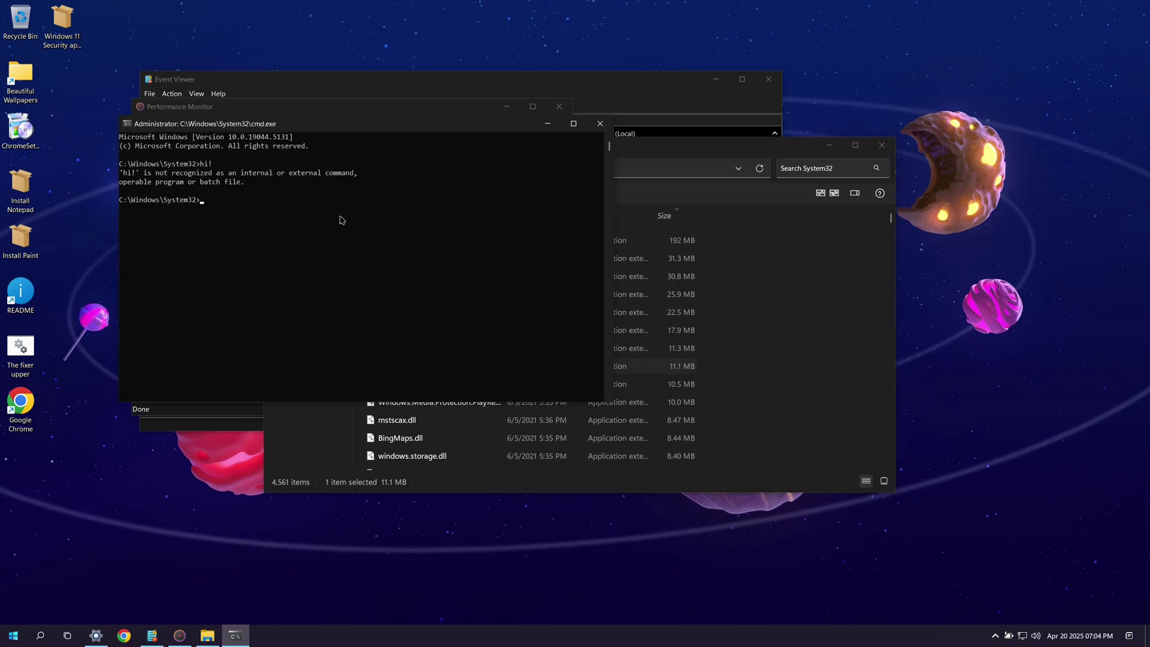
text(cls)
key(Return)
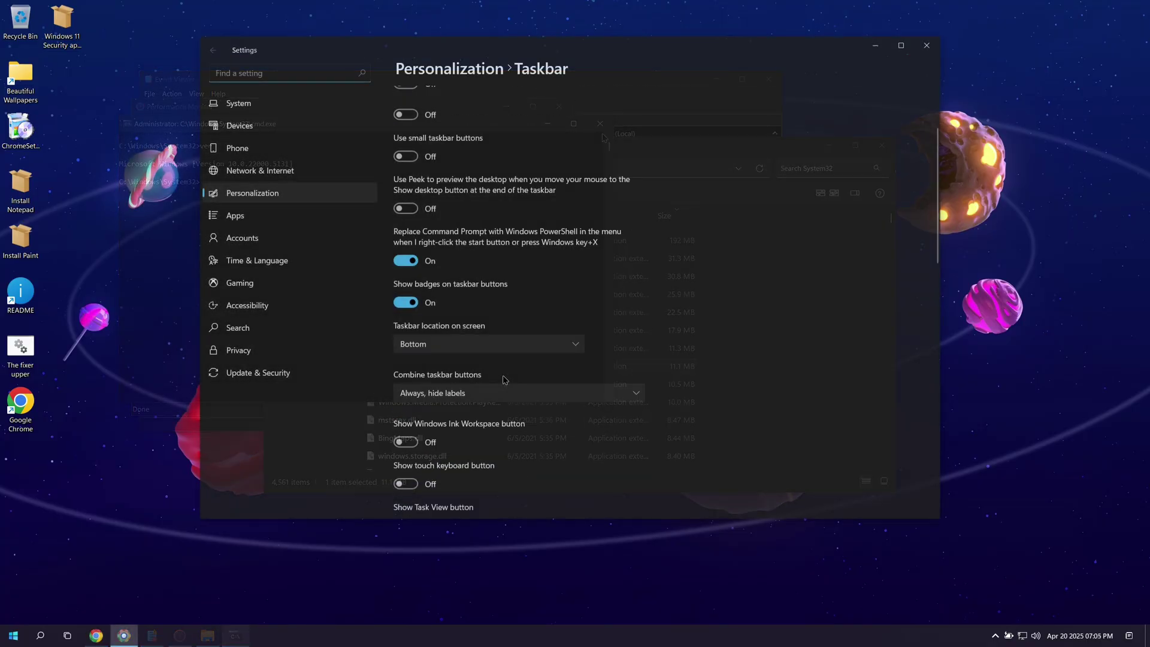
Step: Set the taskbar's Search option to Show search box and try it with the query "lol"
scroll(491, 380, down, 3)
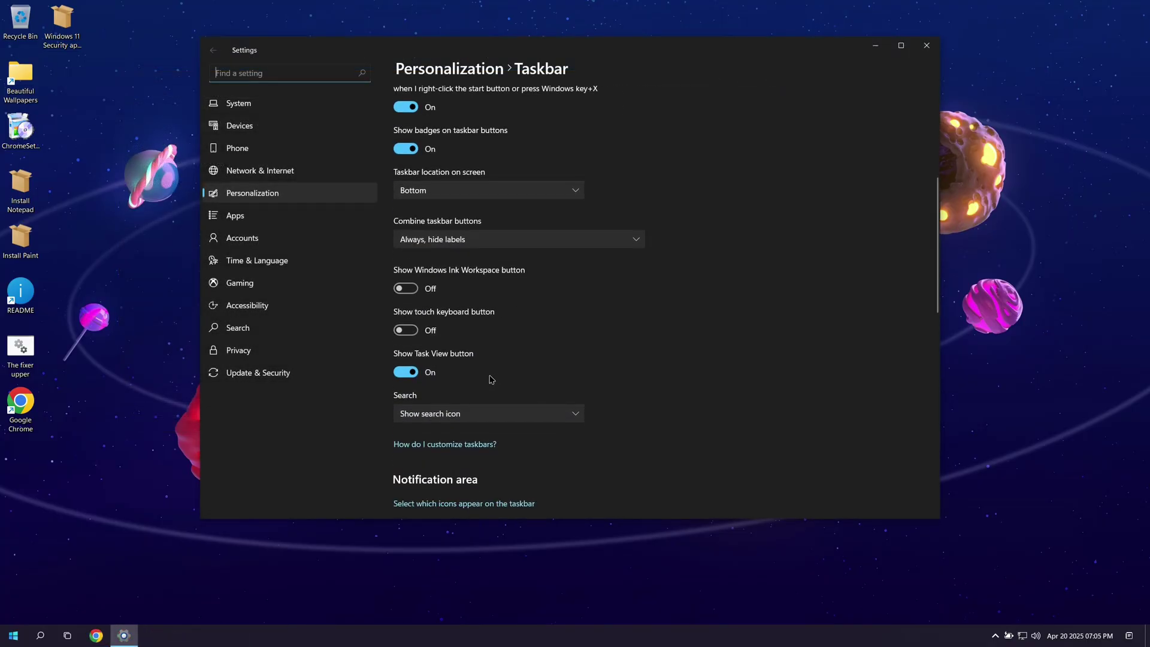
click(471, 398)
click(467, 432)
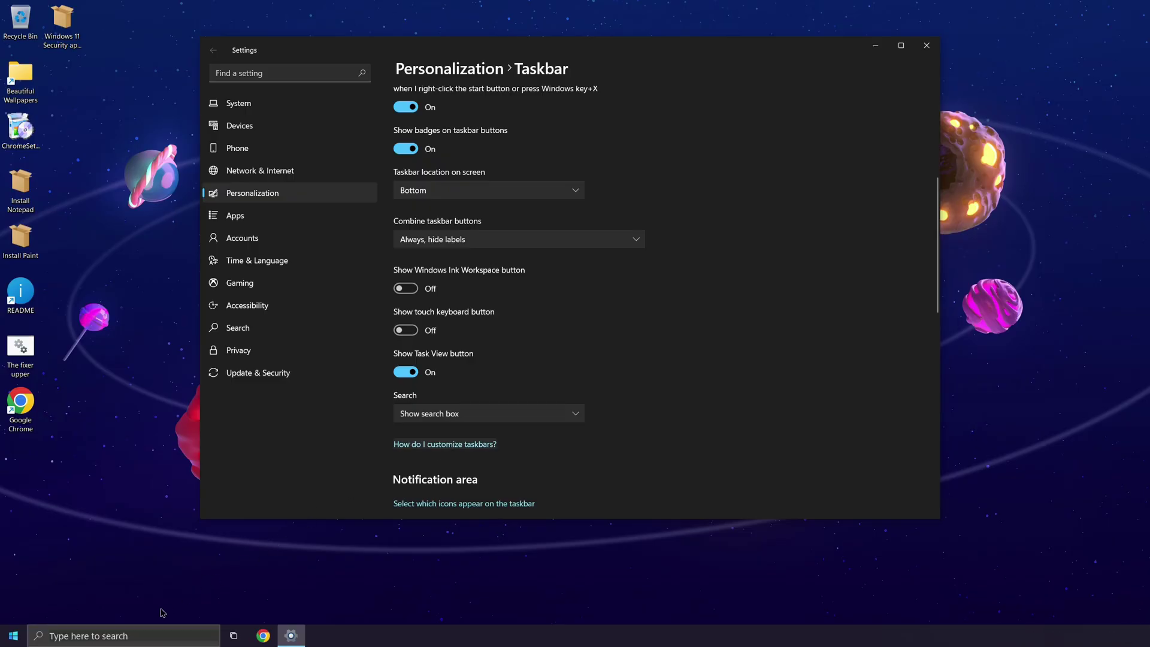
click(126, 634)
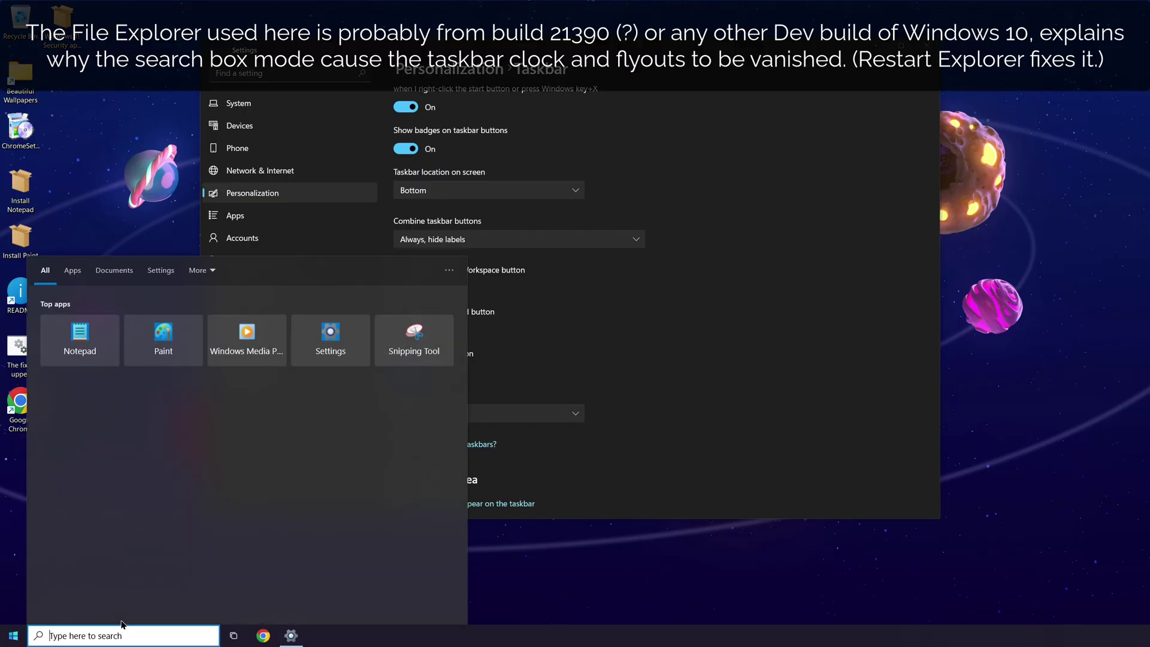
text(lol)
key(Escape)
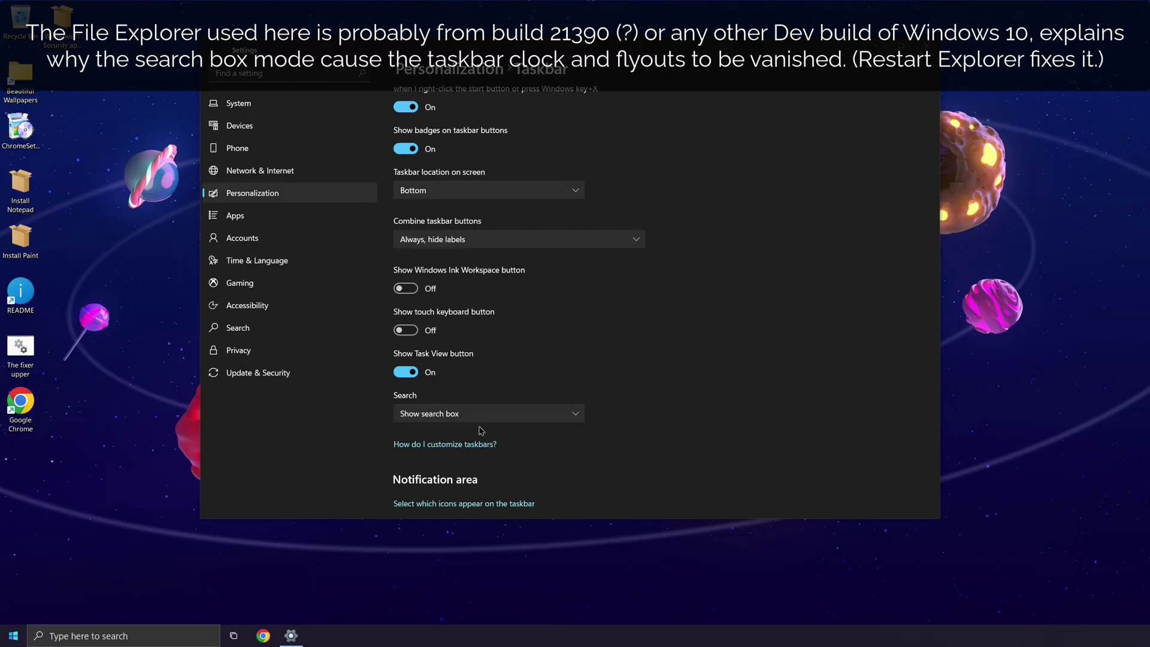
Step: Set the taskbar's Search option to Show search icon and close Settings
click(482, 413)
click(470, 393)
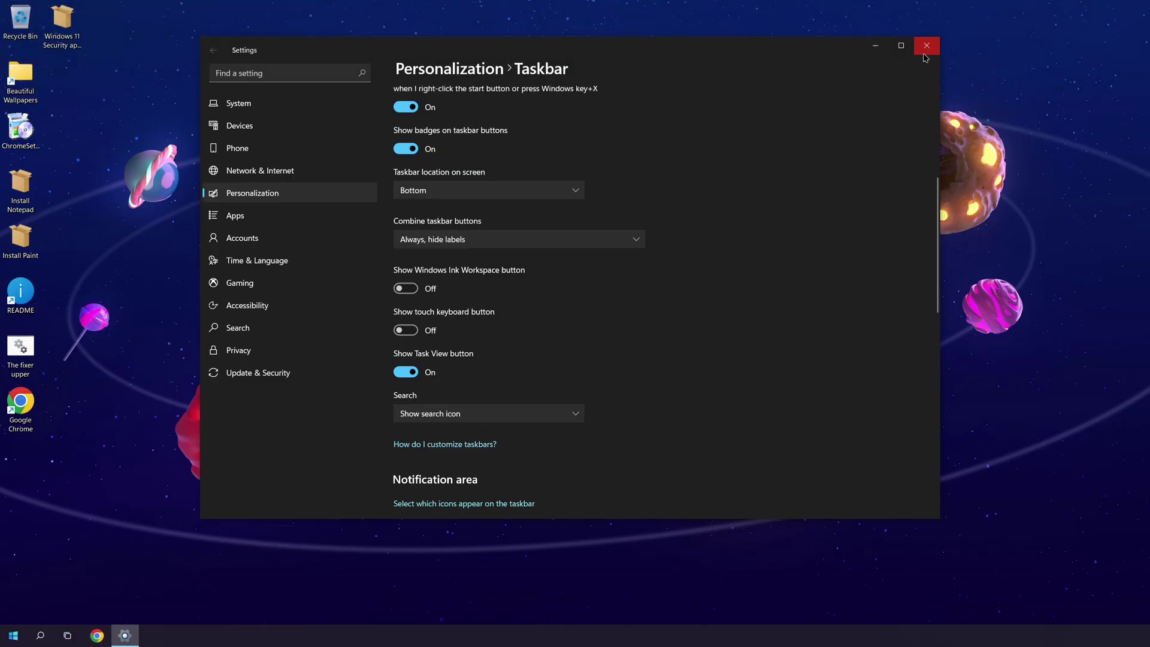
click(925, 48)
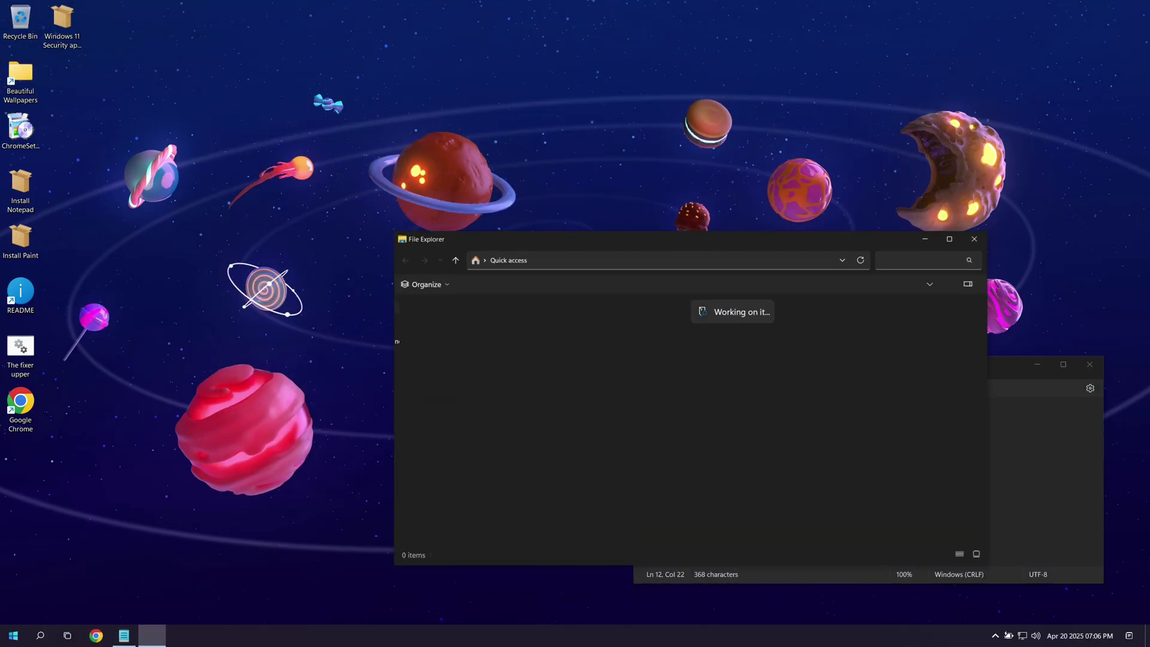
Step: Open the properties of Local Disk (C:) from This PC
click(412, 381)
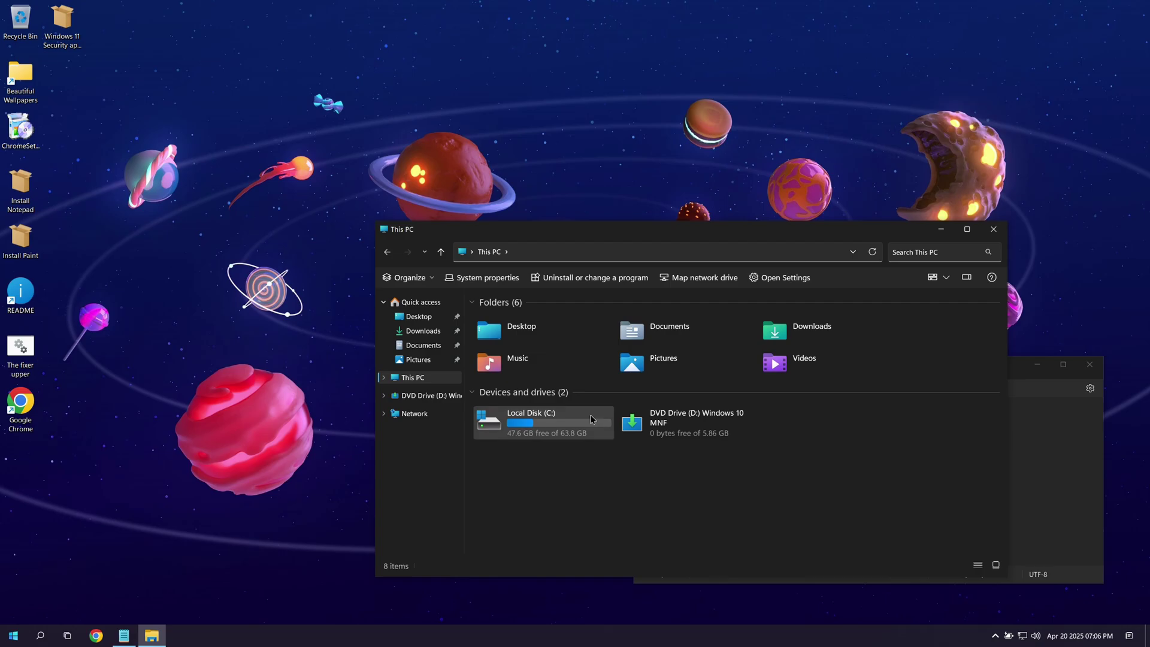
right_click(572, 423)
click(695, 611)
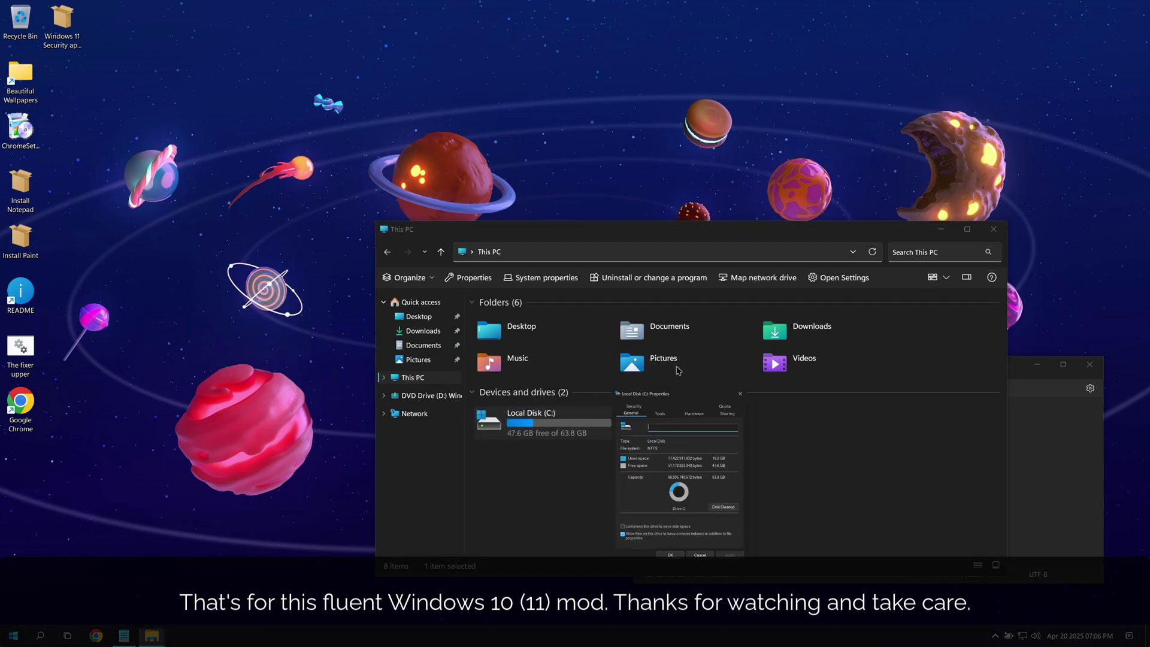
Step: Bring the Notepad window forward, and open Task Manager and the Start menu
click(1039, 419)
right_click(696, 635)
click(731, 590)
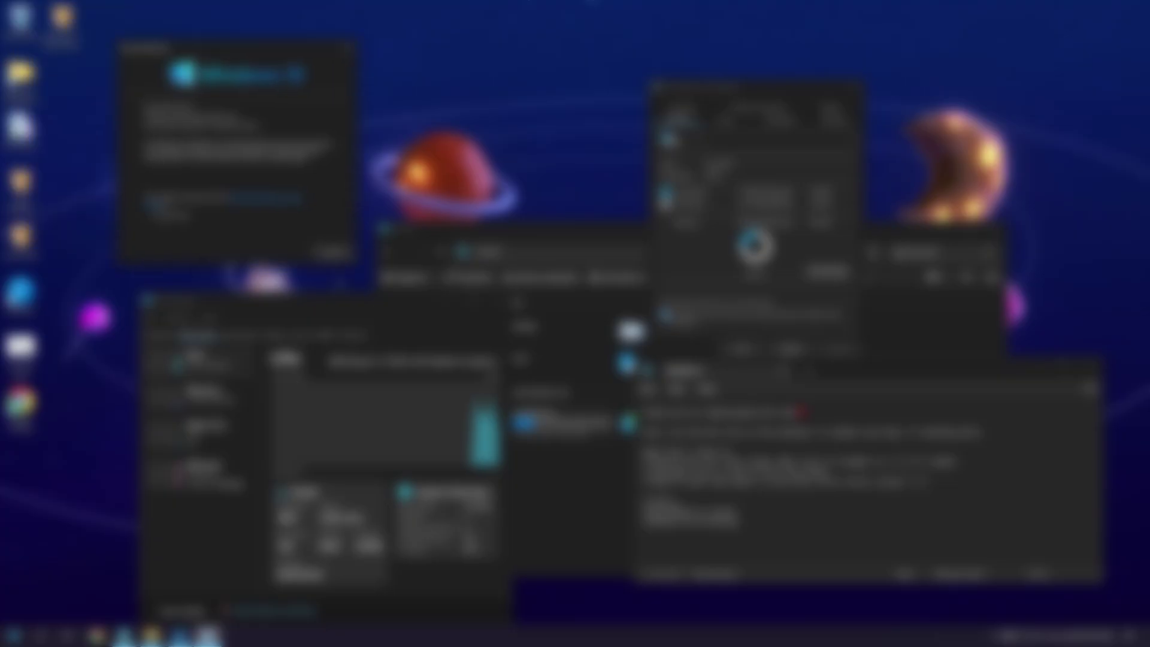
key(super)
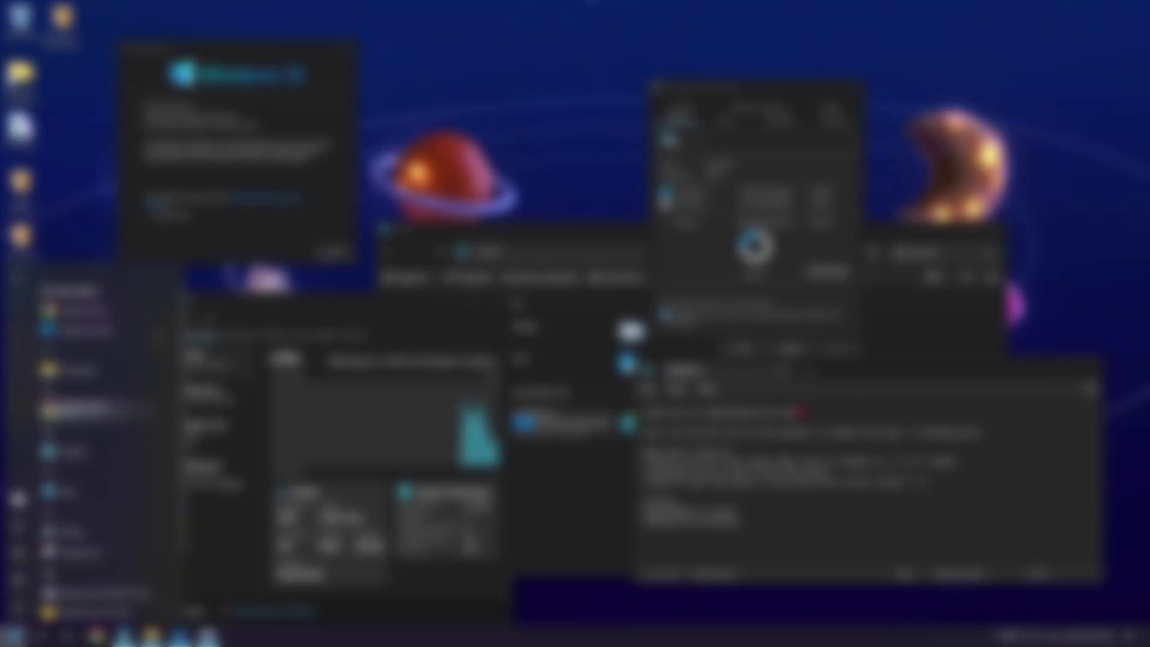